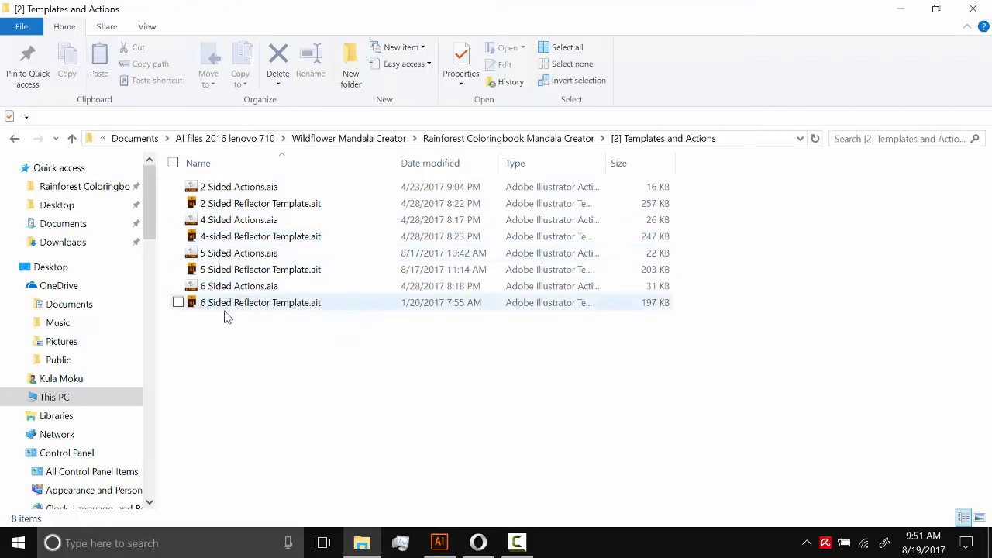
Open 6 Sided Reflector Template.ait in Illustrator and close the Actions panel covering the artboard
{"action": "left_click_drag", "start_coordinate": [217, 310], "coordinate": [410, 349]}
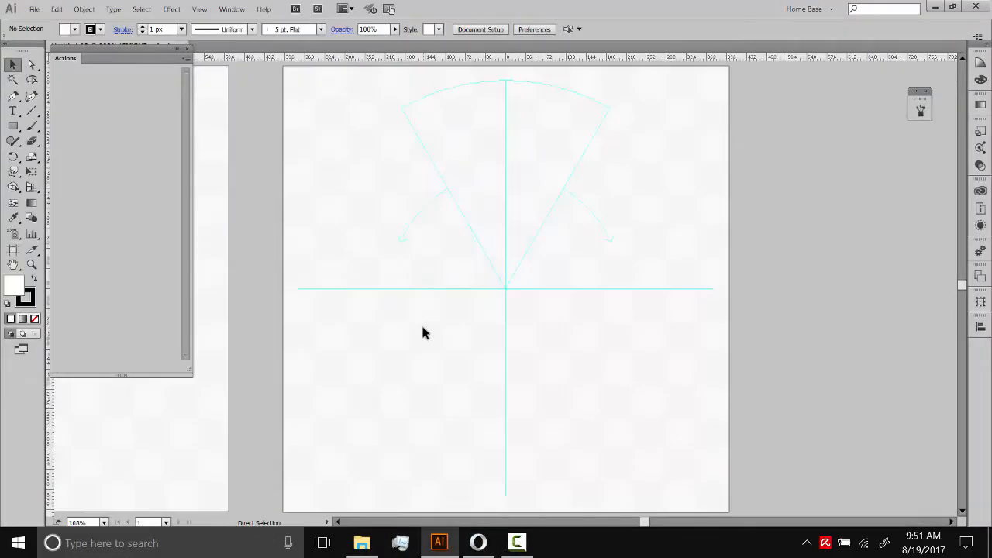
{"action": "left_click", "coordinate": [187, 49]}
{"action": "key", "text": "space"}
{"action": "mouse_move", "coordinate": [516, 323]}
{"action": "left_mouse_down"}
{"action": "mouse_move", "coordinate": [522, 310]}
{"action": "mouse_move", "coordinate": [529, 322]}
{"action": "left_mouse_up"}
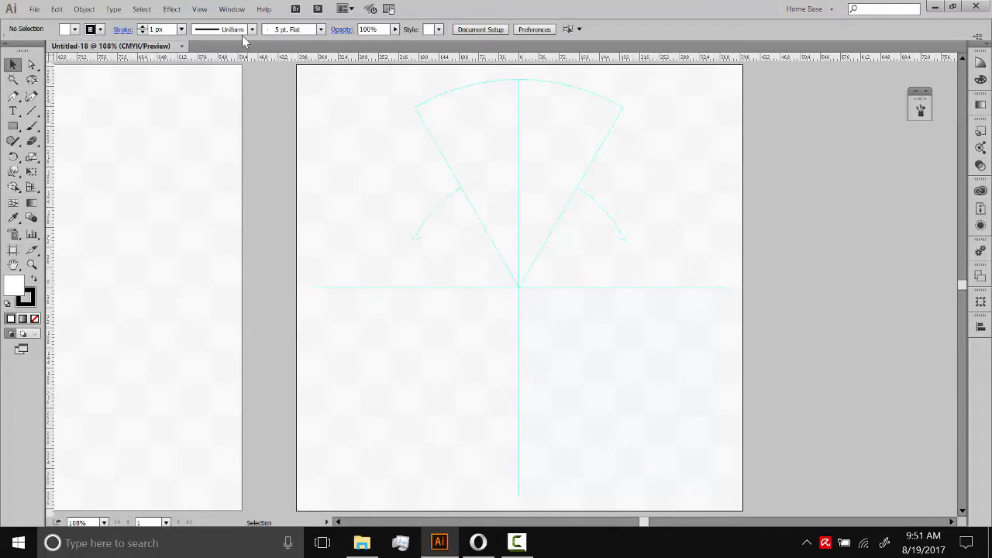
Show the Actions panel again and clear all existing actions from it
{"action": "left_click", "coordinate": [231, 9]}
{"action": "left_click", "coordinate": [283, 26]}
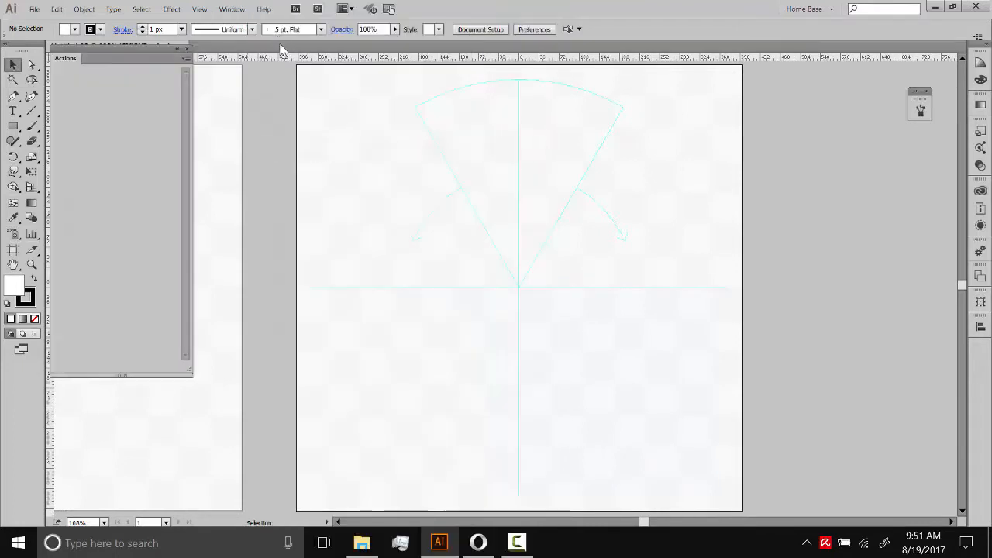
{"action": "left_click", "coordinate": [187, 58]}
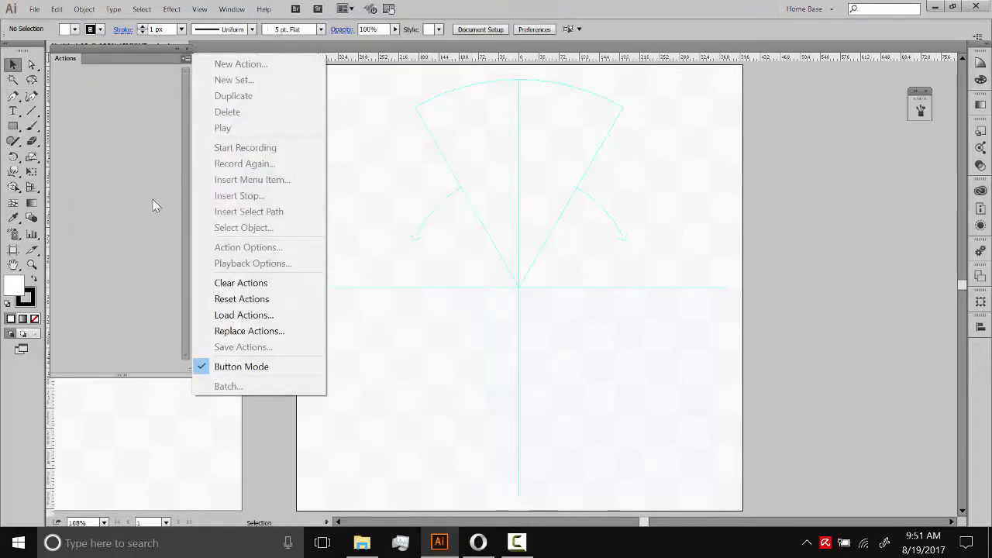
{"action": "left_click", "coordinate": [233, 283]}
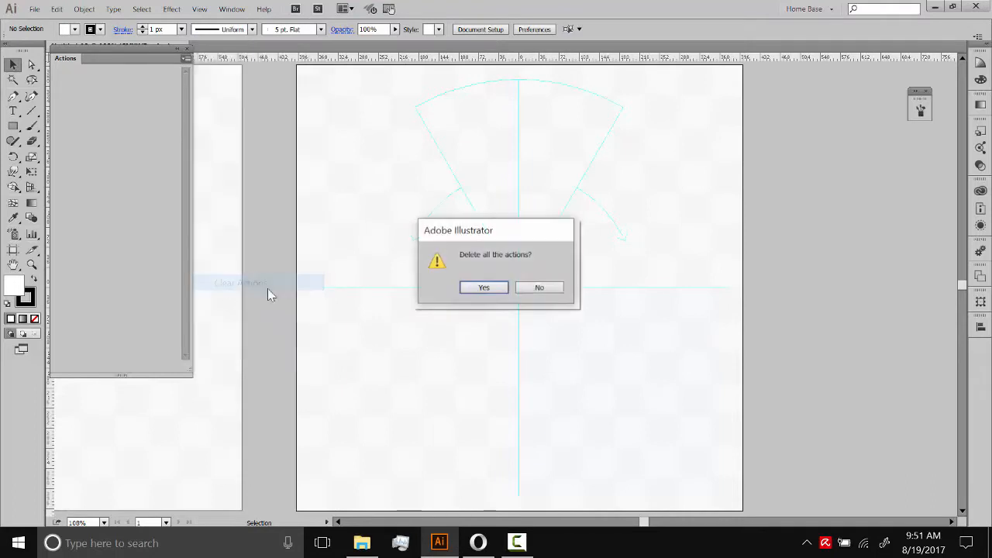
{"action": "left_click", "coordinate": [477, 289]}
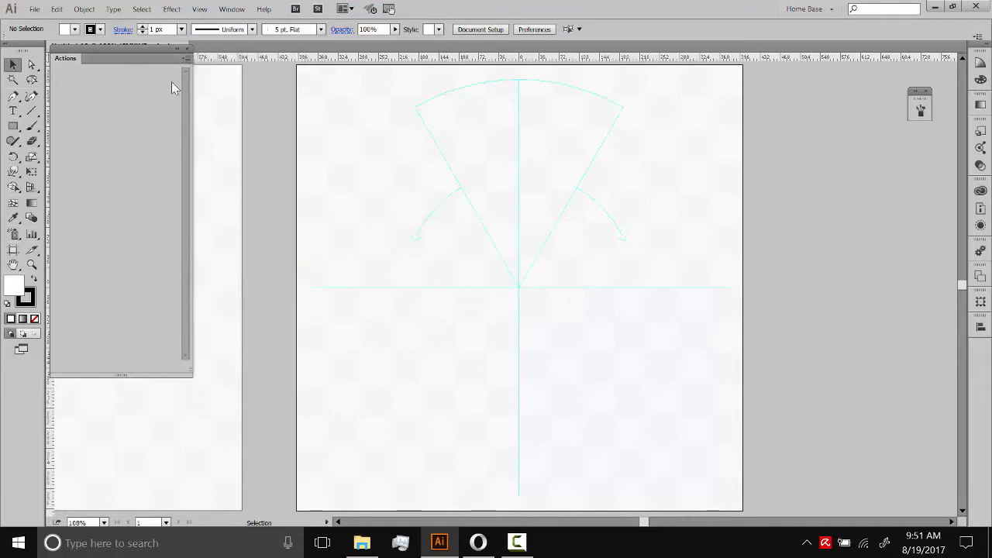
Load the action set 6 Sided Actions.aia from the [2] Templates and Actions folder of Rainforest Coloringbook Mandala Creator
{"action": "left_click_drag", "start_coordinate": [158, 56], "coordinate": [181, 79]}
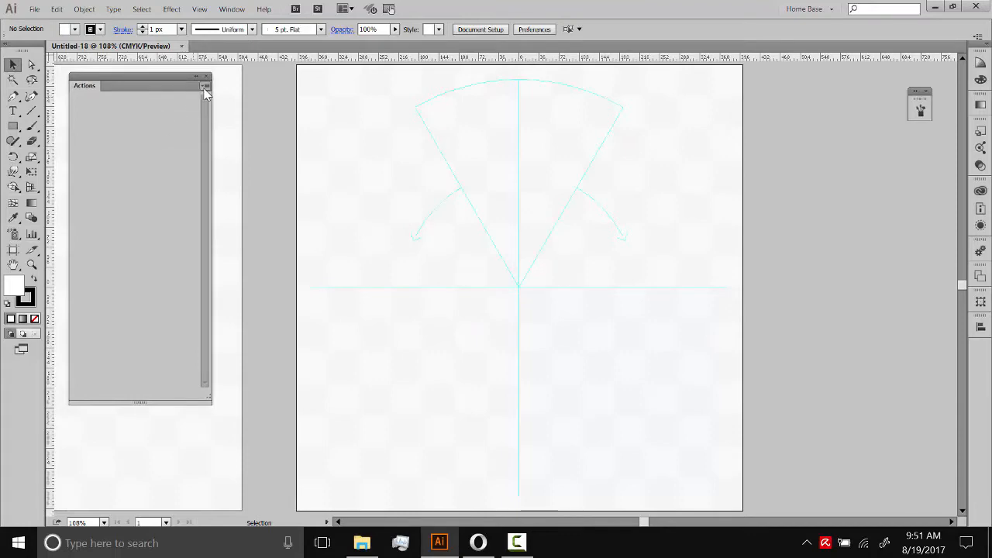
{"action": "left_click", "coordinate": [205, 88]}
{"action": "left_click", "coordinate": [250, 342]}
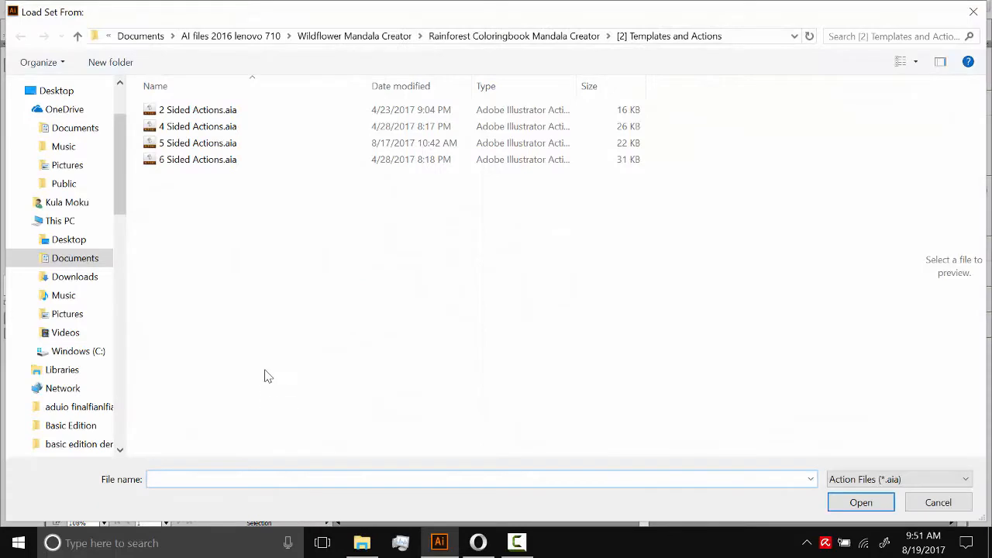
{"action": "scroll", "coordinate": [120, 170], "scroll_direction": "up", "scroll_amount": 2}
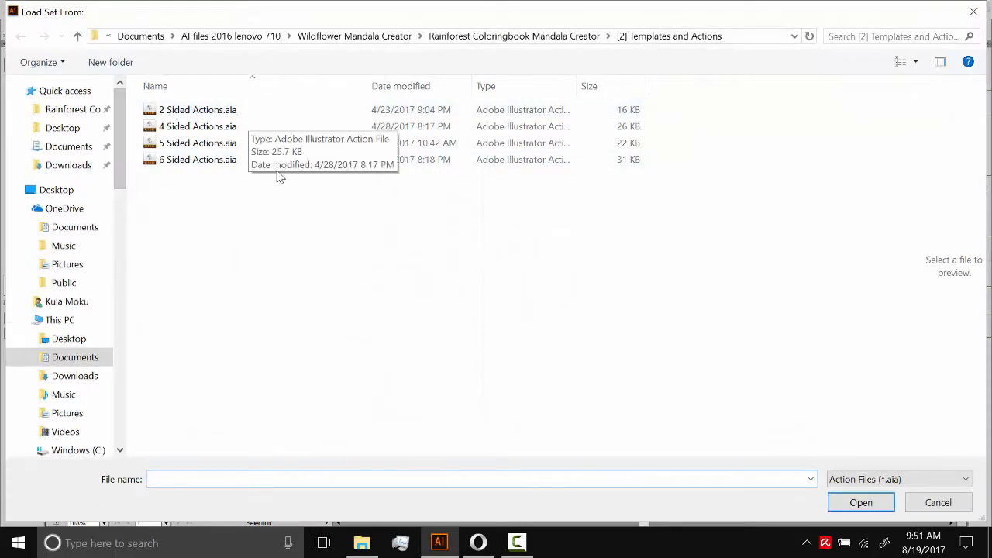
{"action": "left_click", "coordinate": [62, 112]}
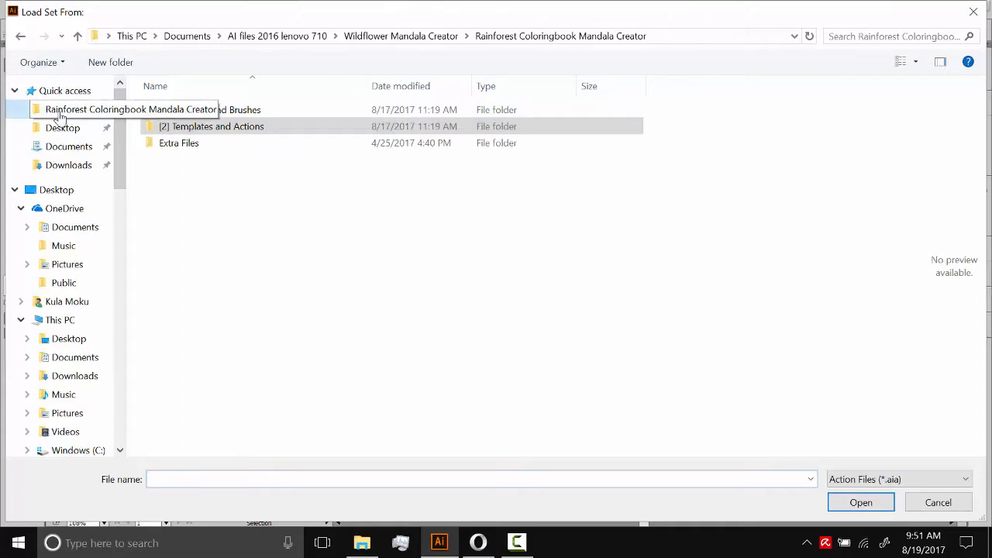
{"action": "left_click", "coordinate": [186, 130]}
{"action": "left_click", "coordinate": [194, 132]}
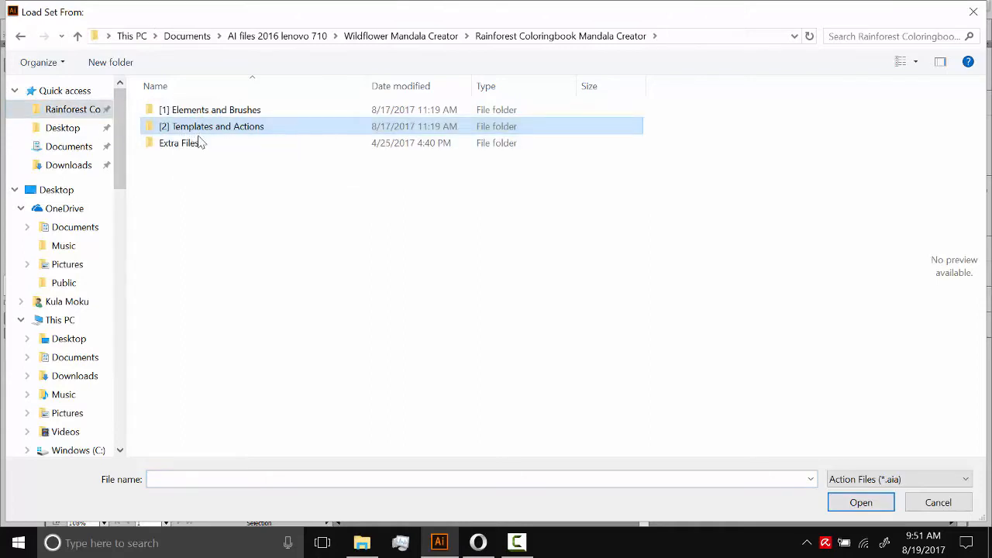
{"action": "left_click_drag", "start_coordinate": [173, 126], "coordinate": [168, 126]}
{"action": "double_click", "coordinate": [151, 126]}
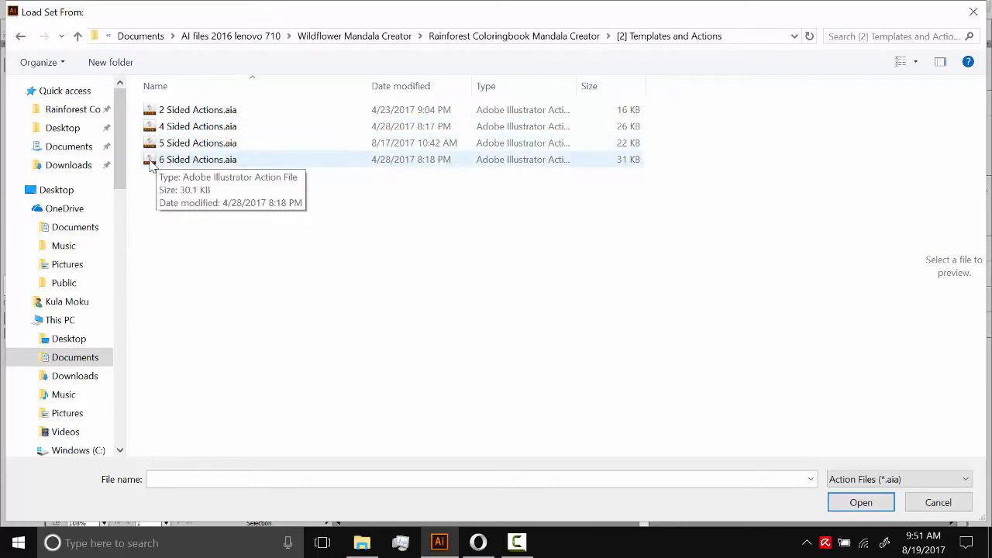
{"action": "double_click", "coordinate": [151, 161]}
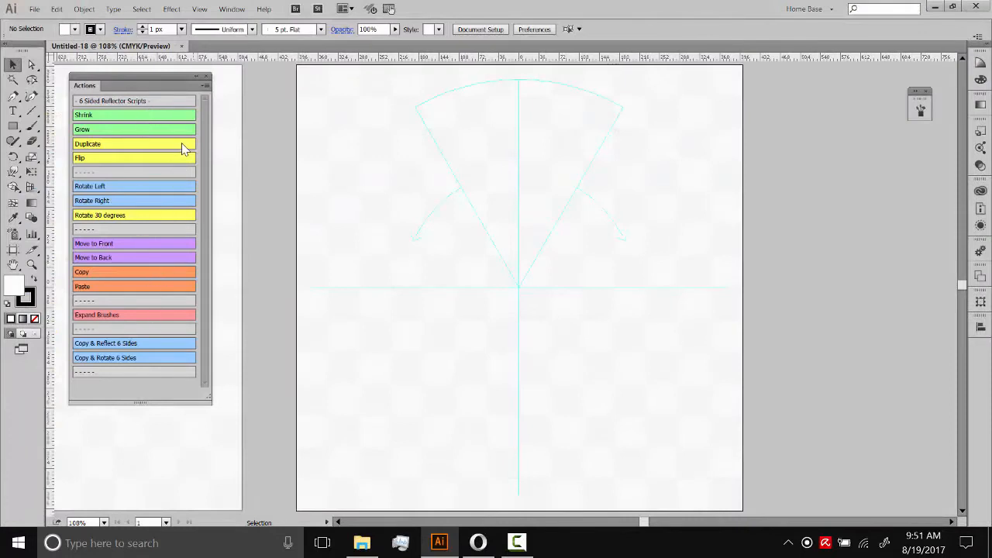
Switch the loaded actions out of Button Mode and turn Button Mode back on
{"action": "left_click", "coordinate": [205, 86]}
{"action": "left_click", "coordinate": [256, 394]}
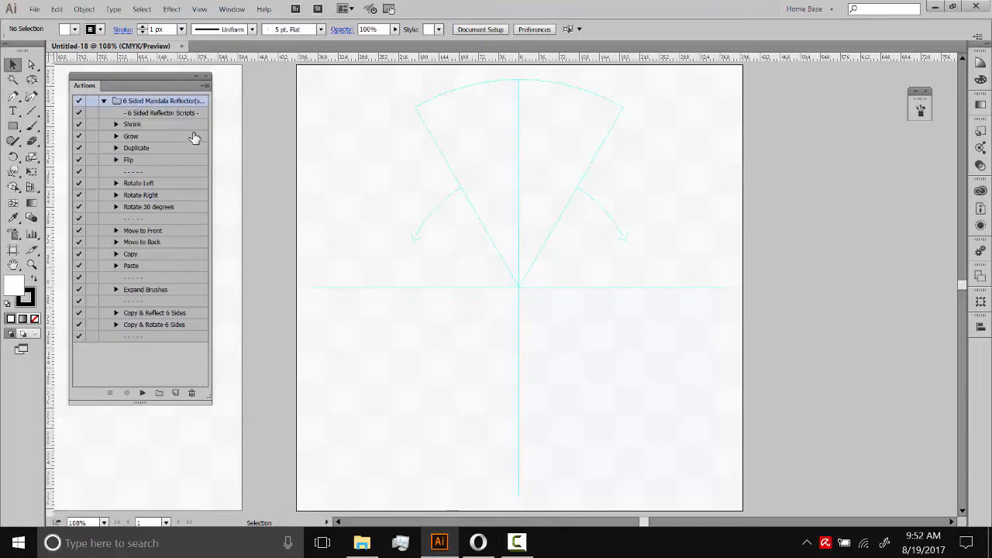
{"action": "left_click", "coordinate": [205, 86]}
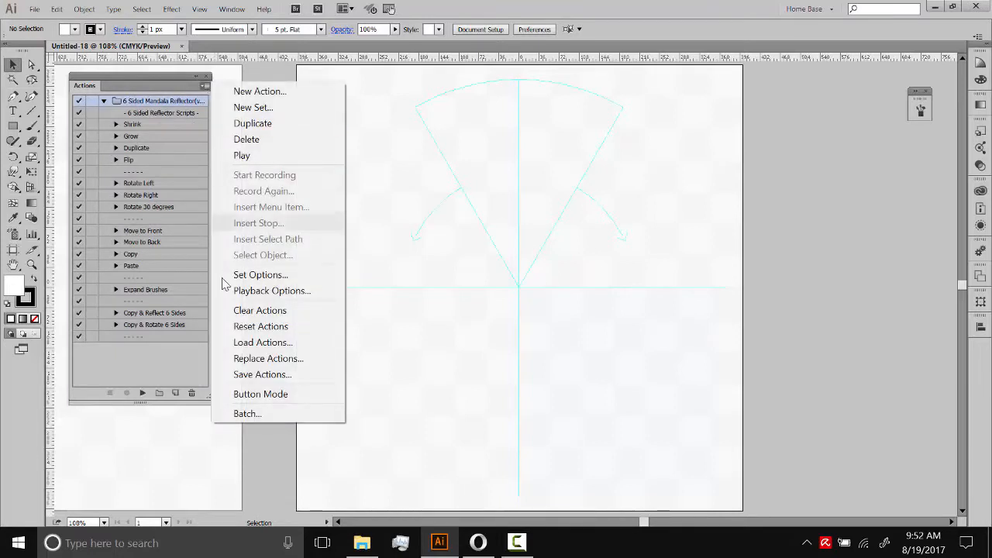
{"action": "left_click", "coordinate": [247, 397]}
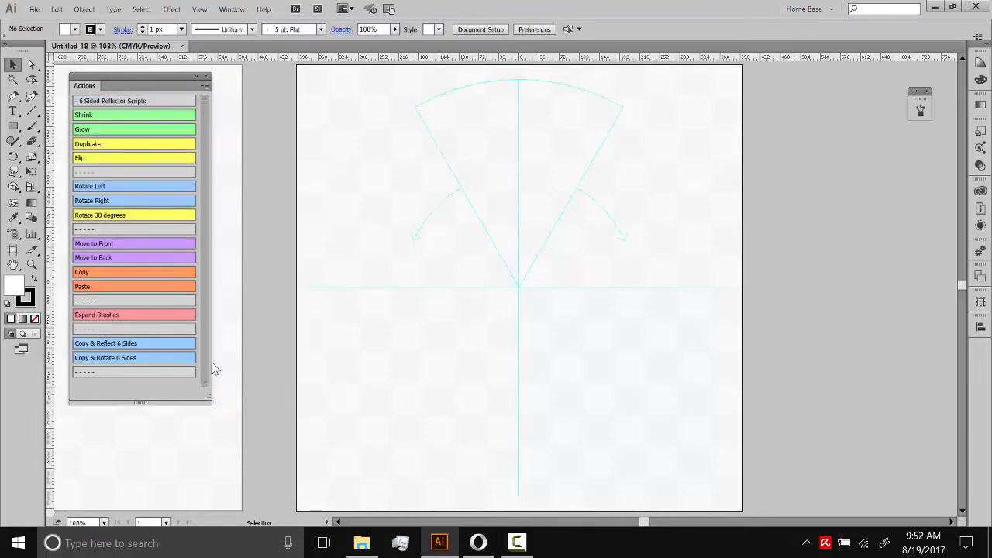
Show the Brushes panel for the mandala template document
{"action": "left_click_drag", "start_coordinate": [485, 309], "coordinate": [441, 307]}
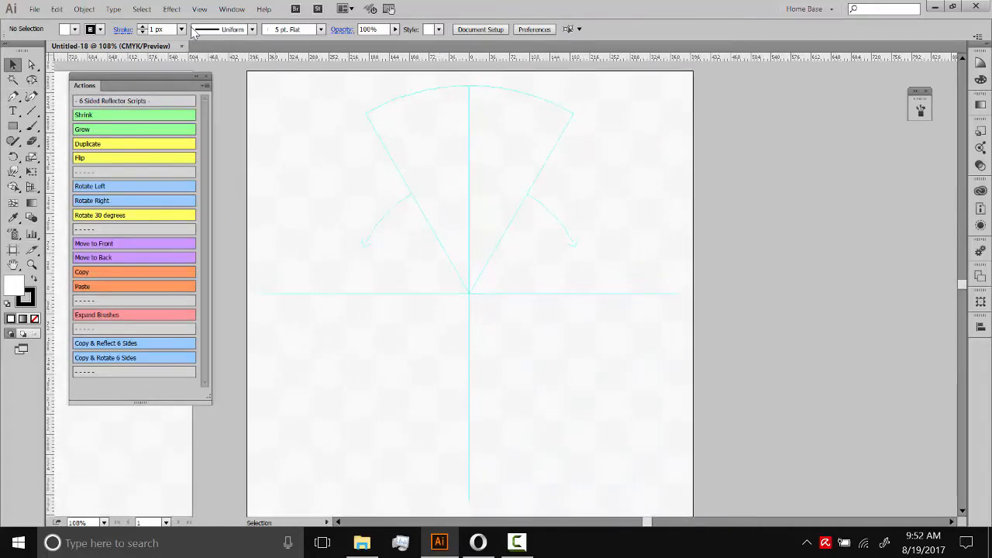
{"action": "left_click", "coordinate": [172, 8]}
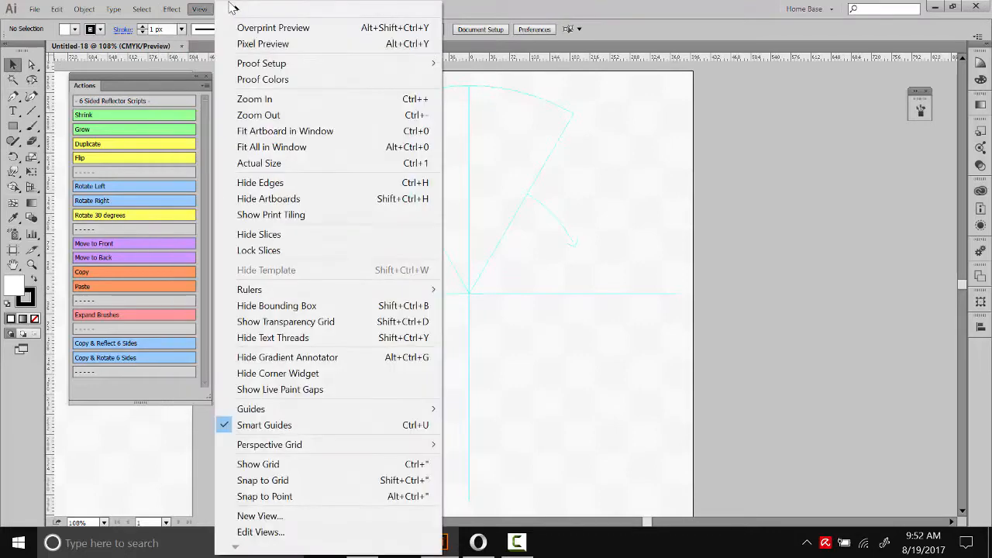
{"action": "mouse_move", "coordinate": [199, 8]}
{"action": "mouse_move", "coordinate": [231, 9]}
{"action": "left_click", "coordinate": [333, 107]}
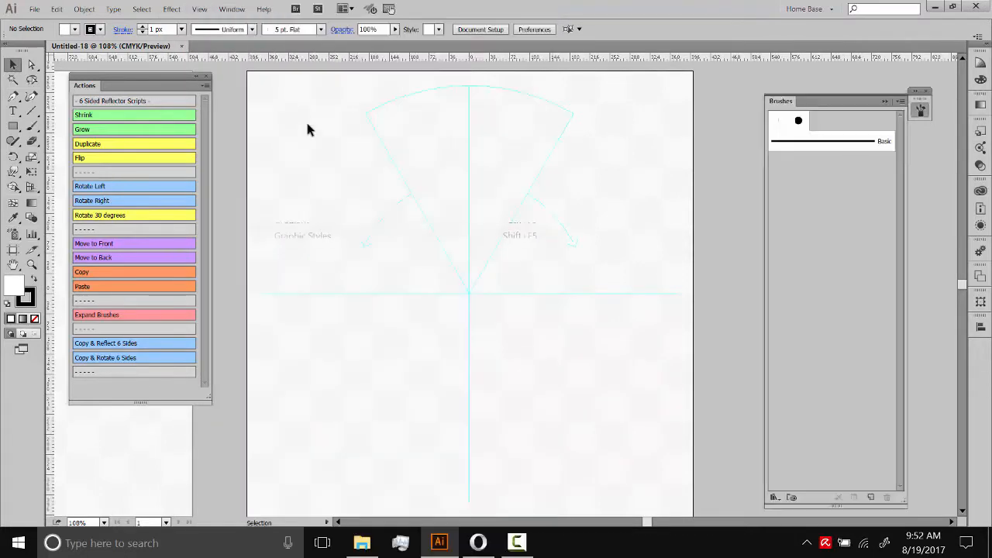
Load the brush library Rainforest_Brushes (Optional).ai from the [1] Elements and Brushes folder and collapse the Brushes panel
{"action": "left_click", "coordinate": [900, 102]}
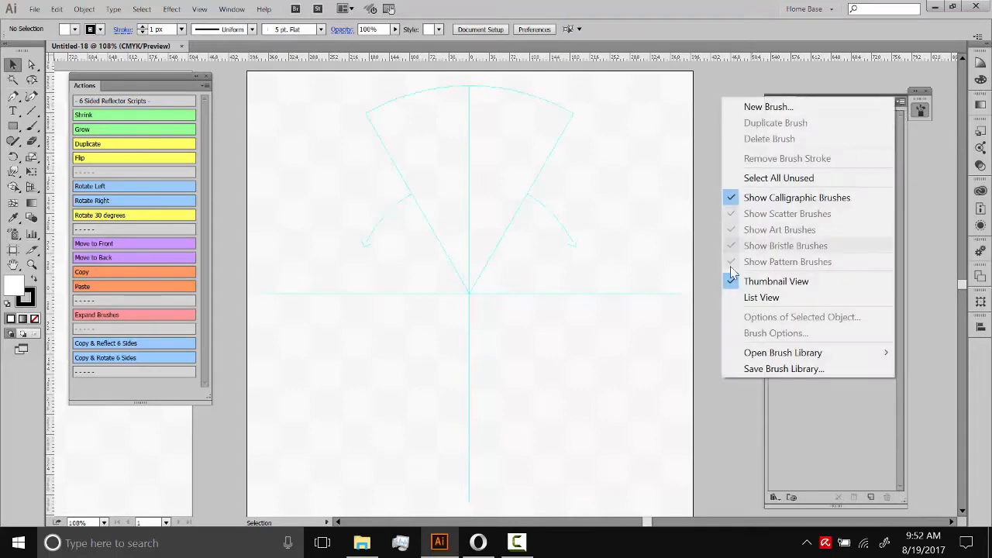
{"action": "mouse_move", "coordinate": [772, 358]}
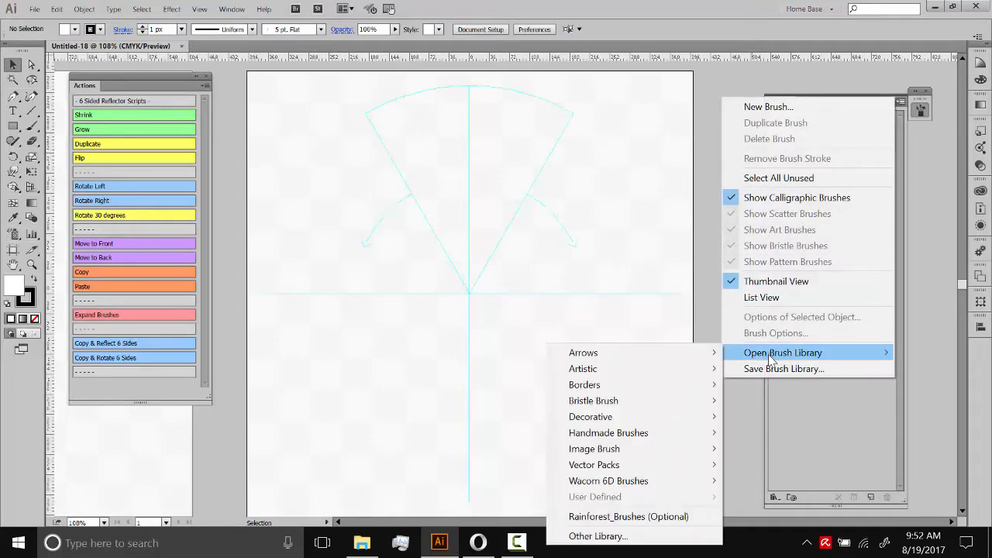
{"action": "left_click", "coordinate": [597, 536]}
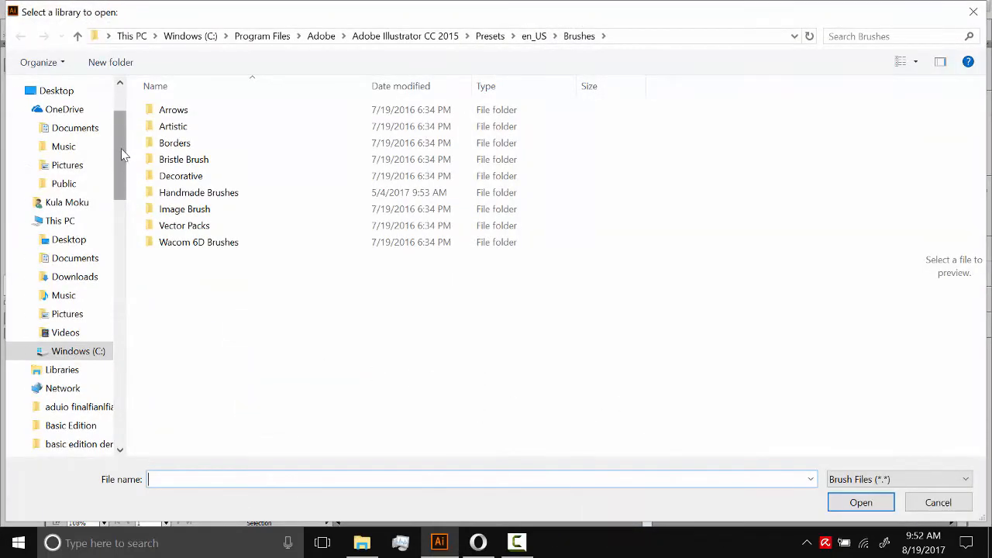
{"action": "left_click_drag", "start_coordinate": [122, 152], "coordinate": [106, 98]}
{"action": "left_click", "coordinate": [41, 112]}
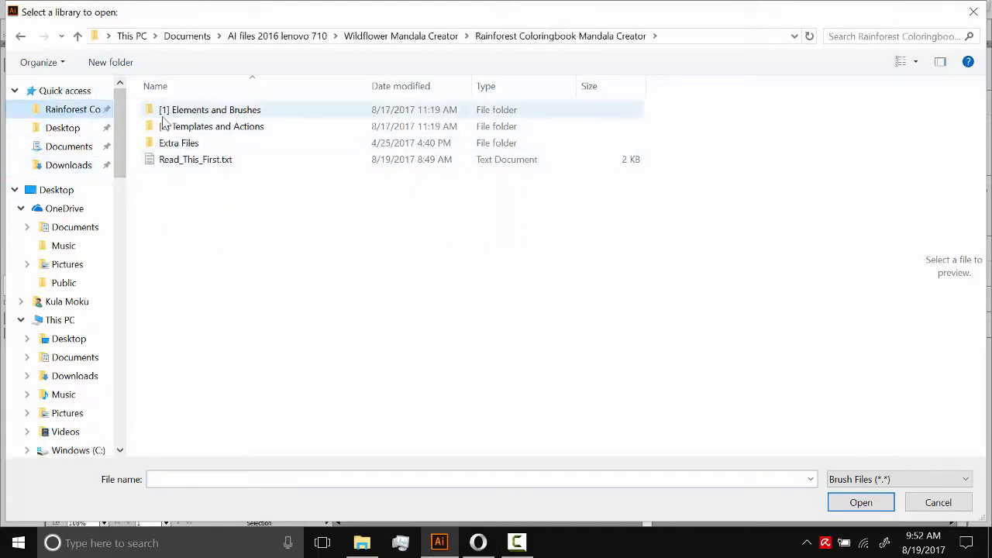
{"action": "double_click", "coordinate": [155, 117]}
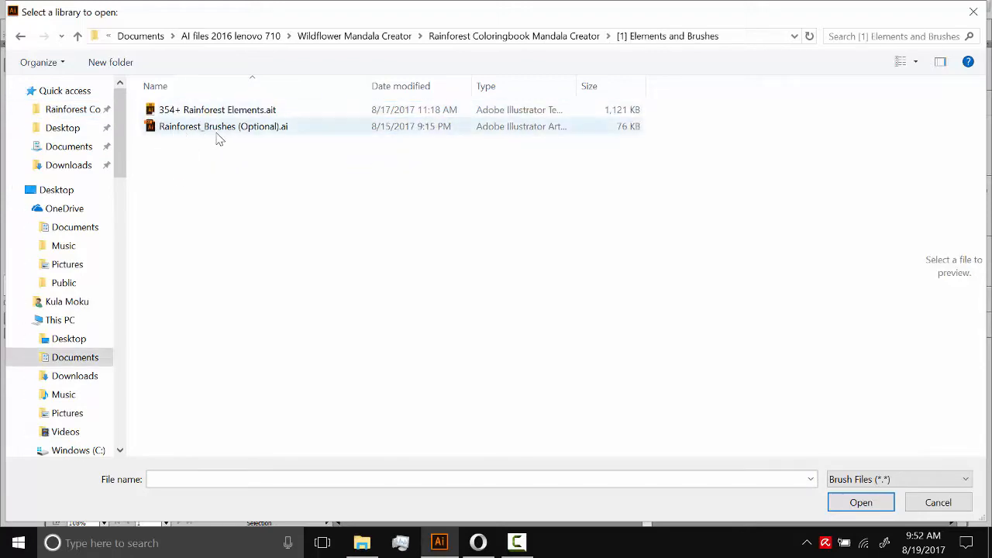
{"action": "double_click", "coordinate": [155, 131]}
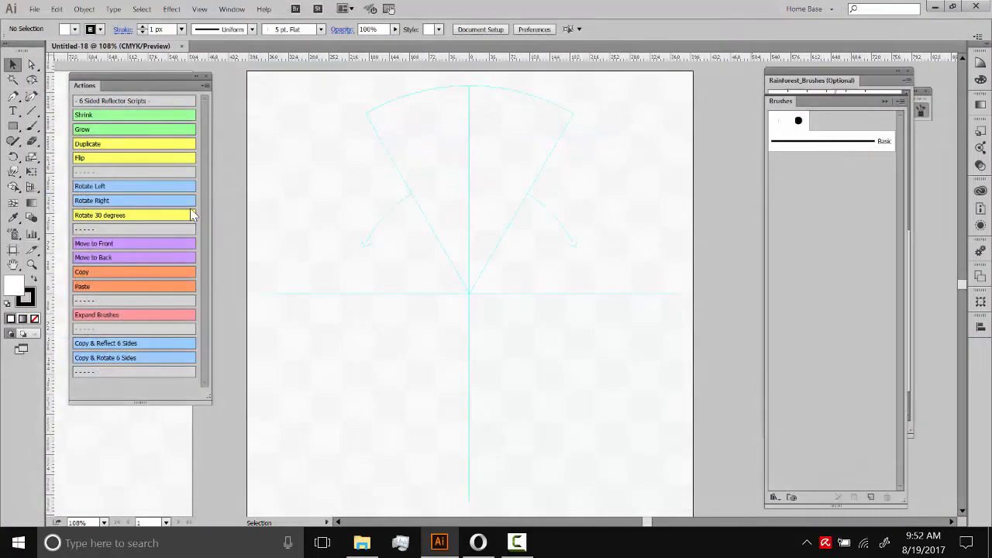
{"action": "left_click", "coordinate": [887, 103]}
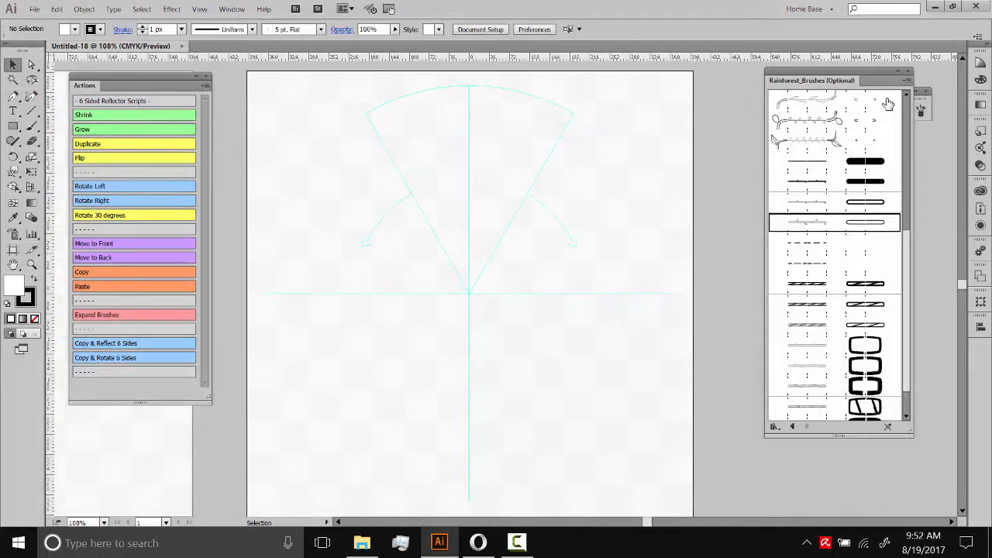
{"action": "mouse_move", "coordinate": [903, 247]}
{"action": "left_mouse_down"}
{"action": "mouse_move", "coordinate": [919, 103]}
{"action": "mouse_move", "coordinate": [891, 216]}
{"action": "mouse_move", "coordinate": [883, 314]}
{"action": "left_mouse_up"}
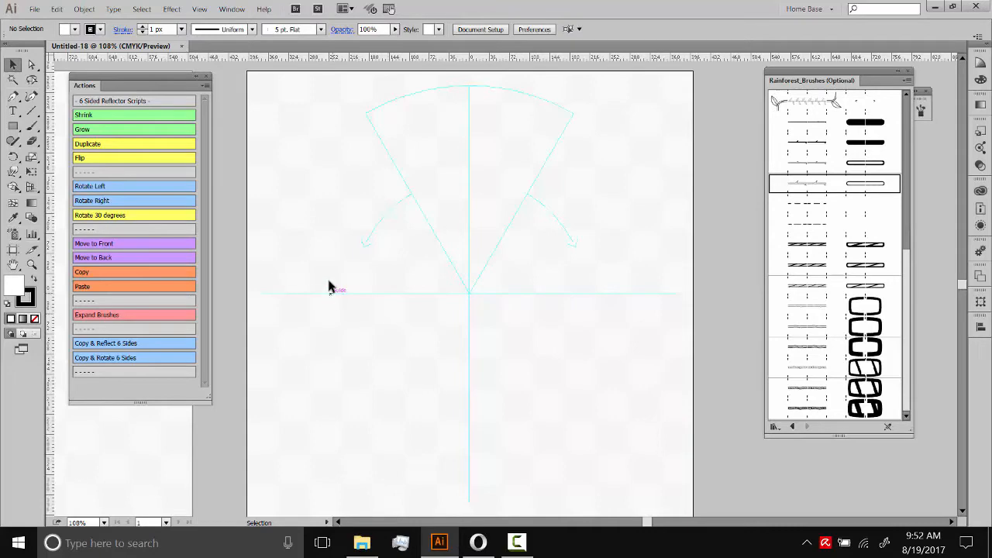
Open the template 354+ Rainforest Elements.ait from the [1] Elements and Brushes folder of Rainforest Coloringbook Mandala Creator
{"action": "left_click", "coordinate": [35, 10]}
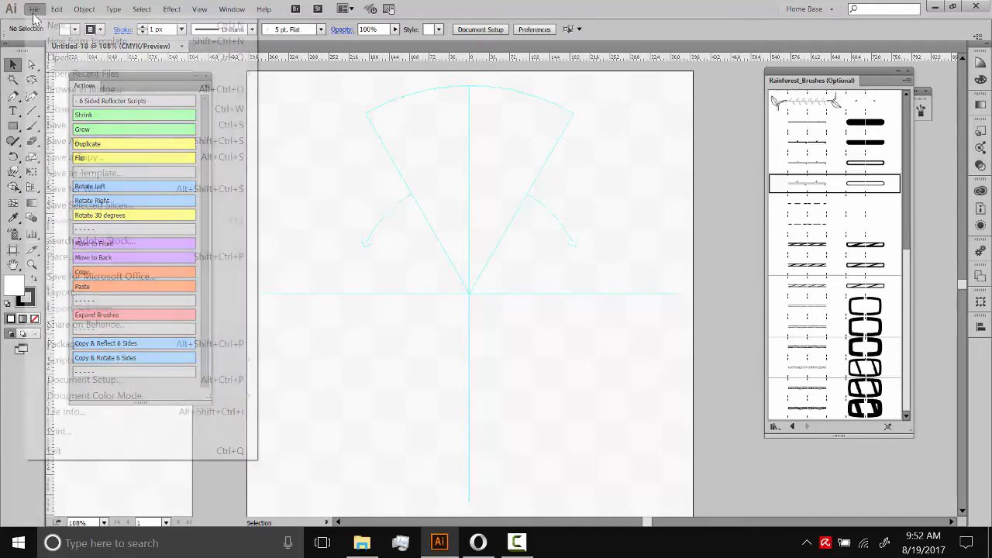
{"action": "left_click", "coordinate": [59, 59]}
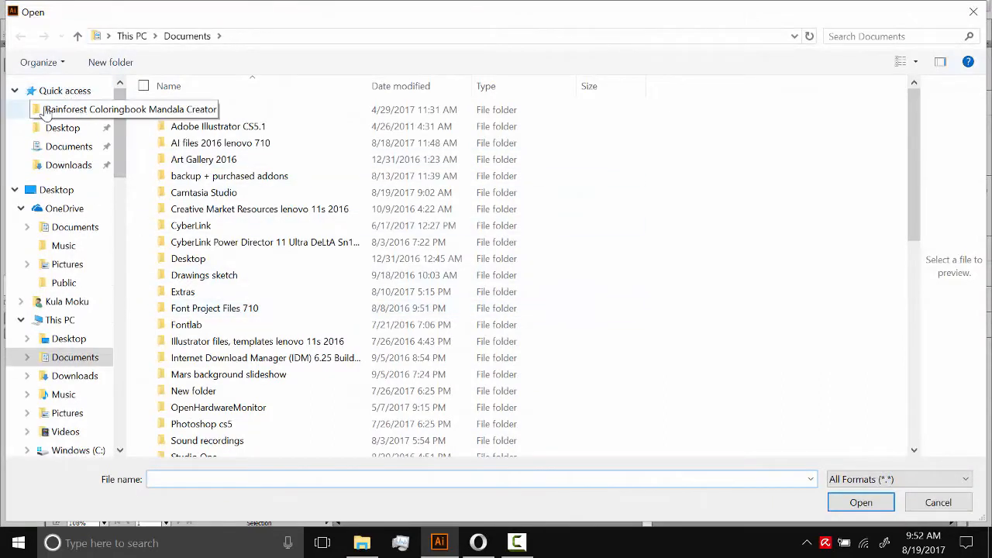
{"action": "left_click", "coordinate": [81, 112]}
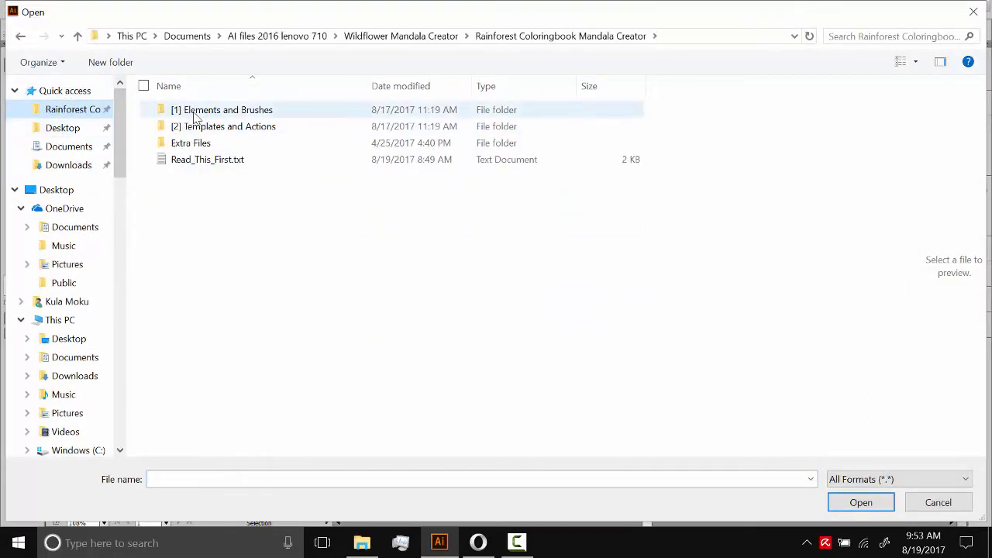
{"action": "double_click", "coordinate": [193, 115]}
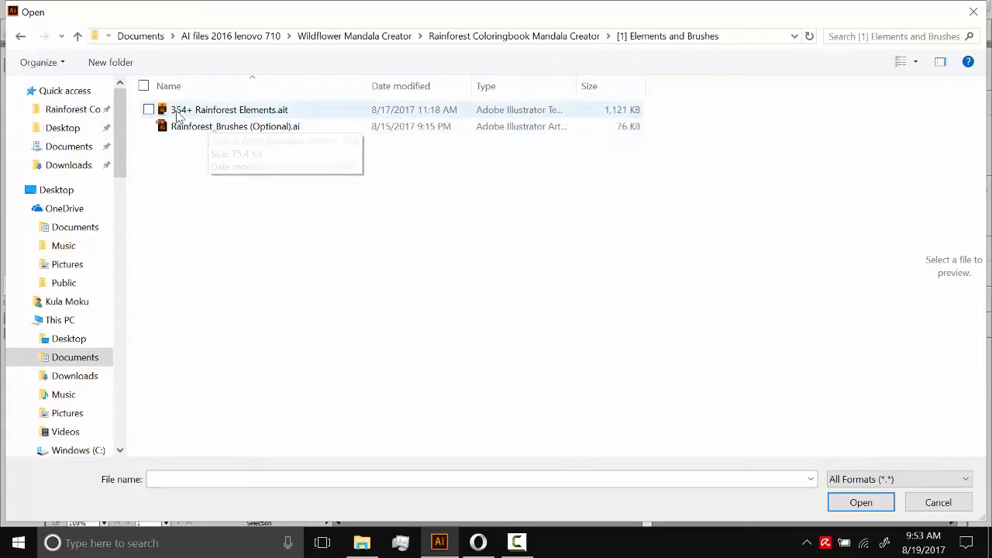
{"action": "double_click", "coordinate": [189, 112]}
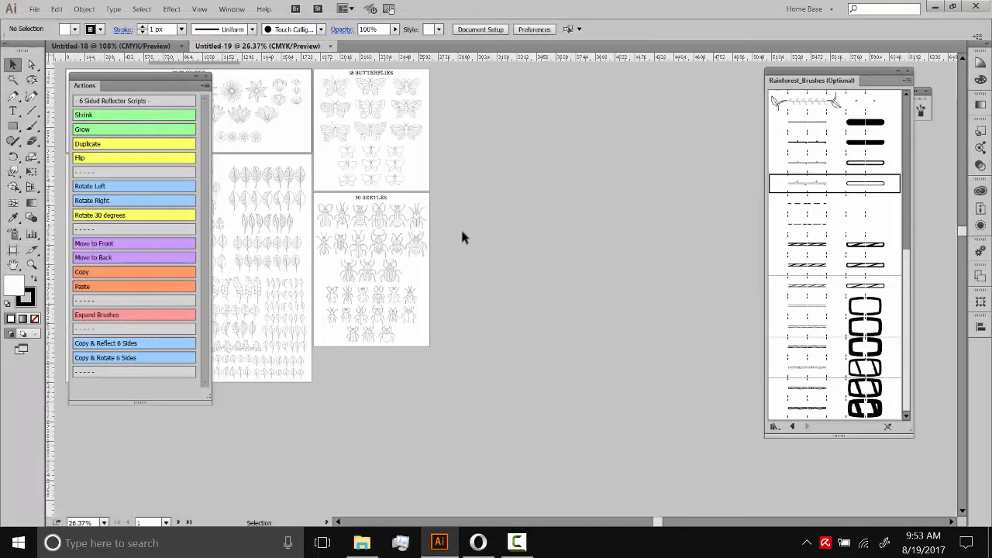
Examine the flowers, leaves, butterflies and beetles on the rainforest elements sheet
{"action": "left_click_drag", "start_coordinate": [441, 272], "coordinate": [591, 274]}
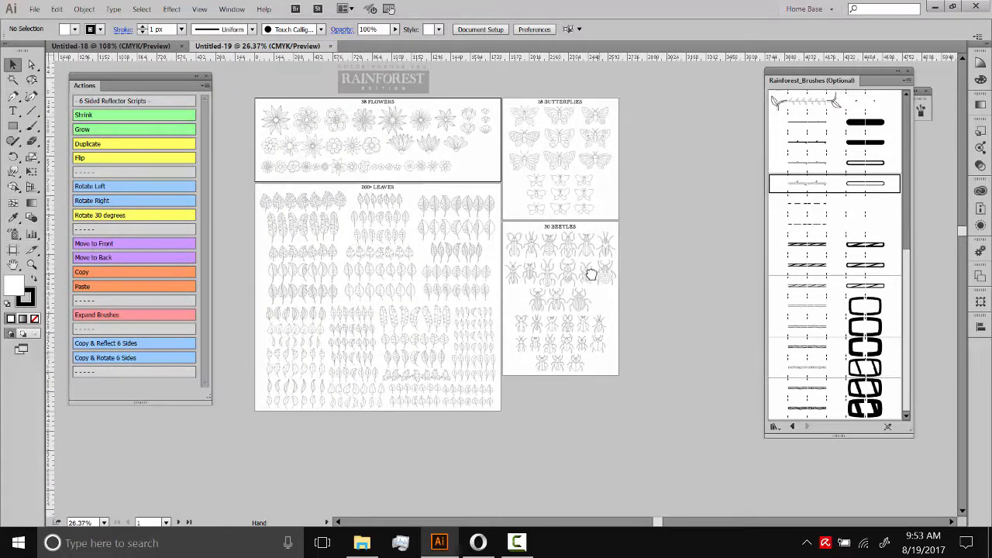
{"action": "left_click", "coordinate": [32, 266]}
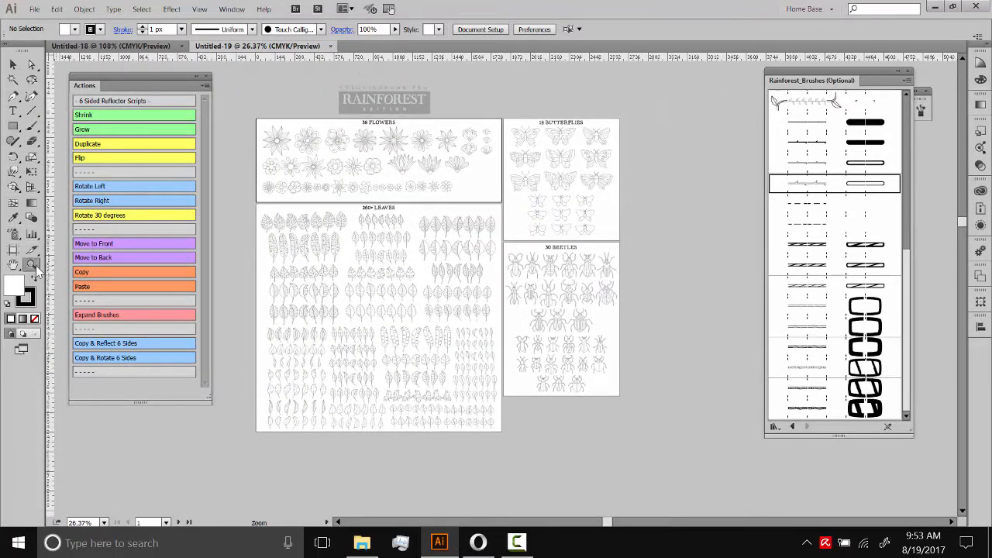
{"action": "left_click", "coordinate": [461, 324]}
{"action": "left_click_drag", "start_coordinate": [473, 288], "coordinate": [467, 248]}
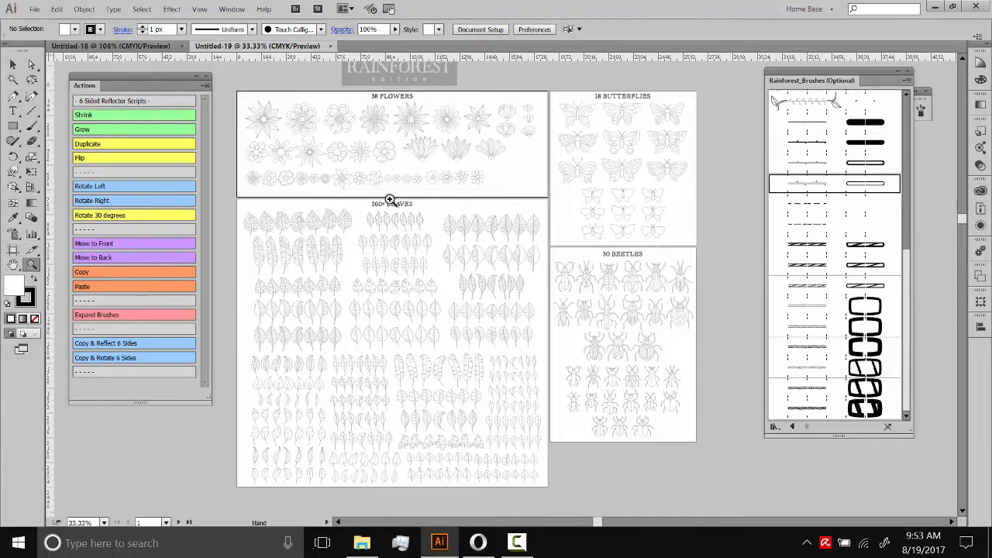
{"action": "left_click", "coordinate": [428, 229]}
{"action": "left_click_drag", "start_coordinate": [483, 314], "coordinate": [460, 228]}
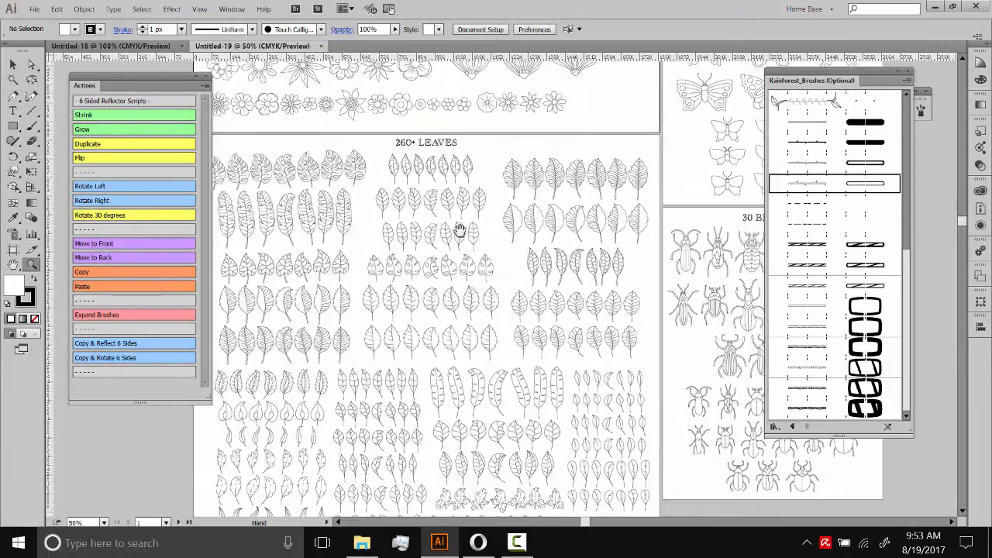
{"action": "left_click_drag", "start_coordinate": [514, 337], "coordinate": [483, 228]}
{"action": "left_click_drag", "start_coordinate": [491, 162], "coordinate": [382, 155]}
{"action": "left_click_drag", "start_coordinate": [457, 113], "coordinate": [477, 263]}
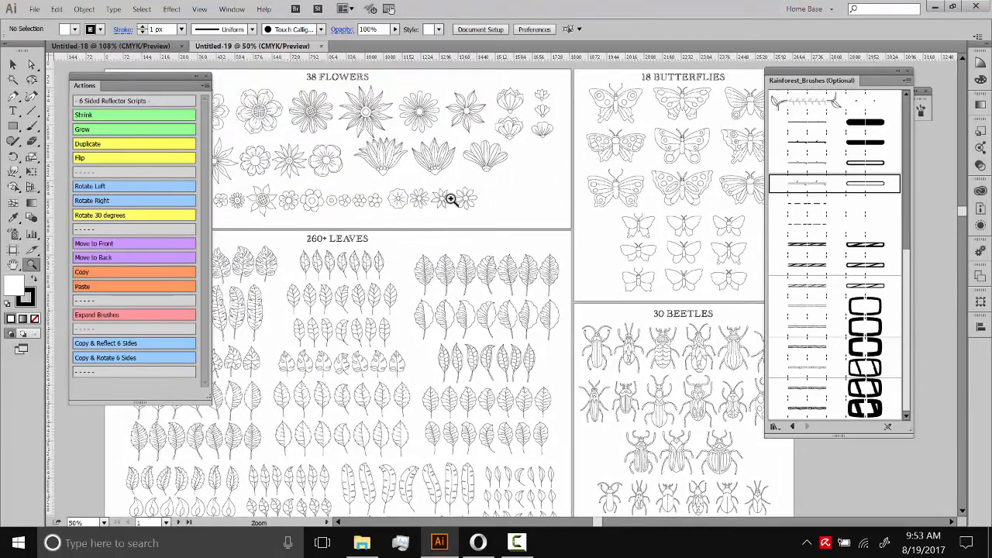
Copy the fourth flower in the top row of the elements sheet into the mandala template document
{"action": "left_click", "coordinate": [12, 65]}
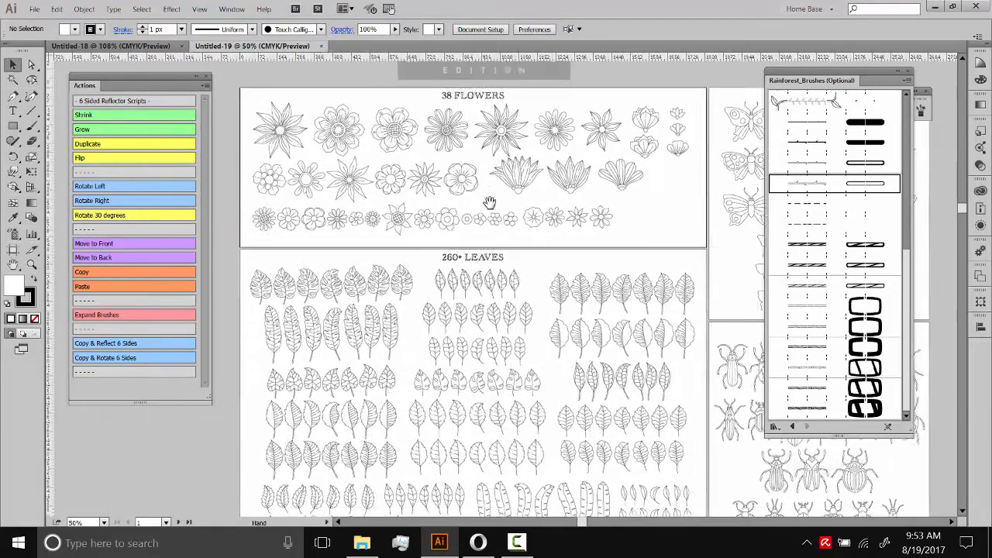
{"action": "left_click_drag", "start_coordinate": [489, 202], "coordinate": [492, 200]}
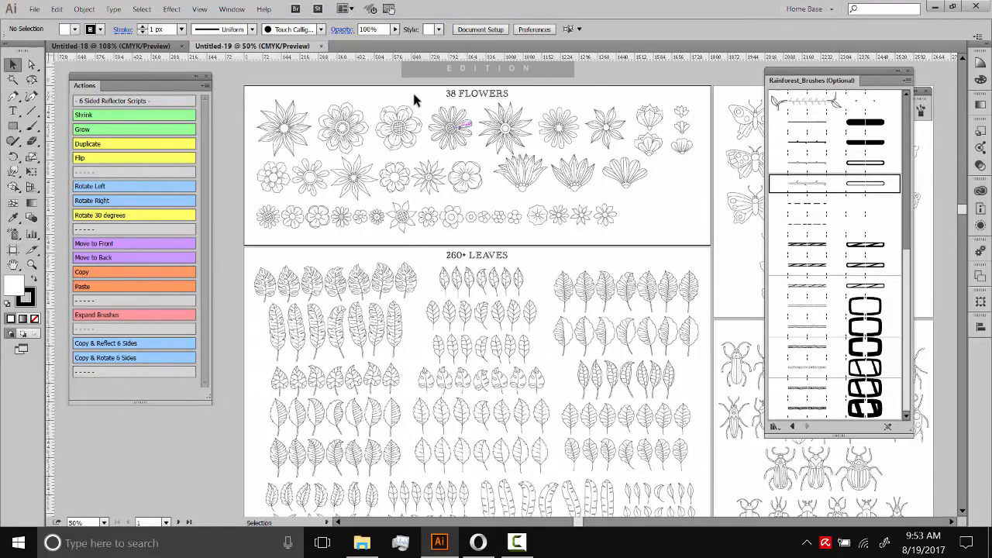
{"action": "left_click", "coordinate": [453, 128]}
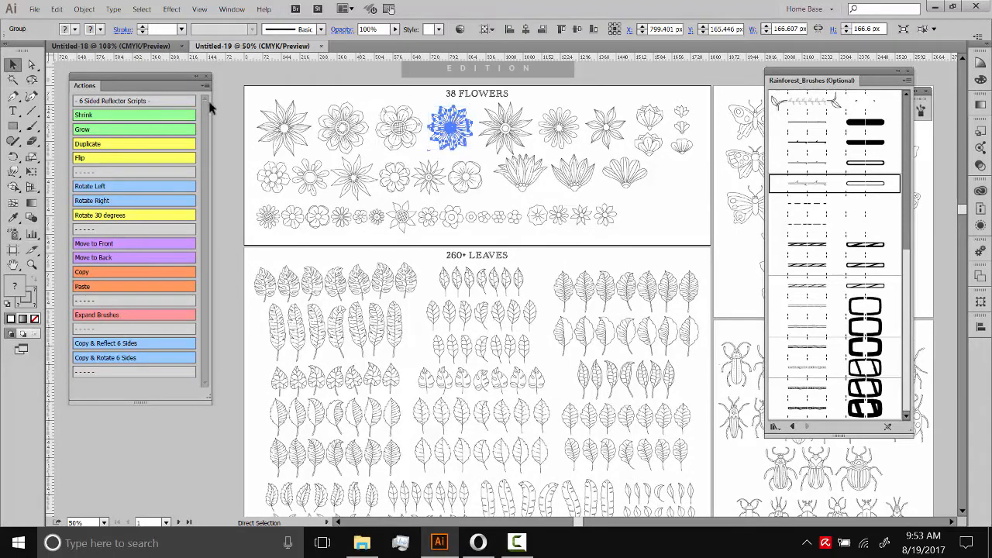
{"action": "left_click", "coordinate": [111, 46]}
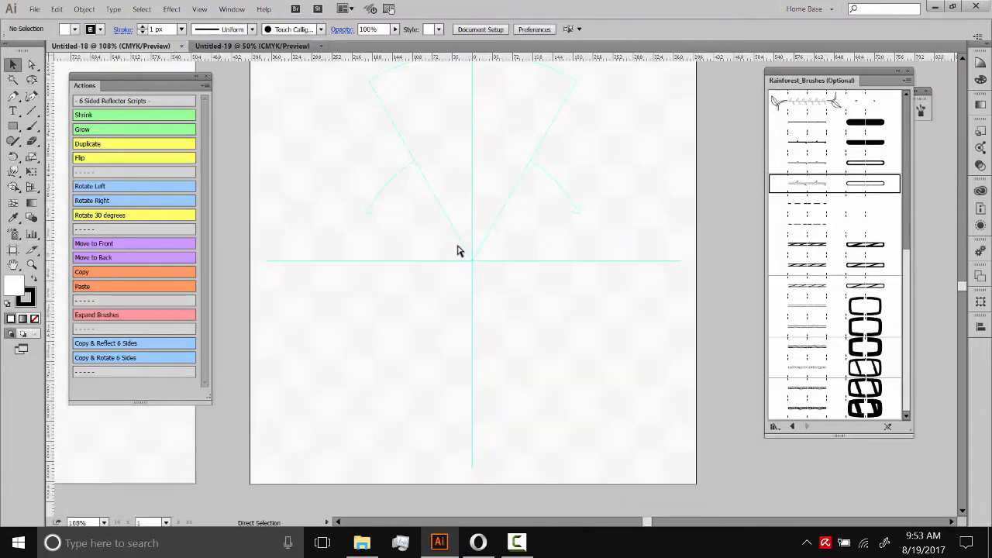
{"action": "key", "text": "ctrl+v"}
{"action": "left_click", "coordinate": [411, 210]}
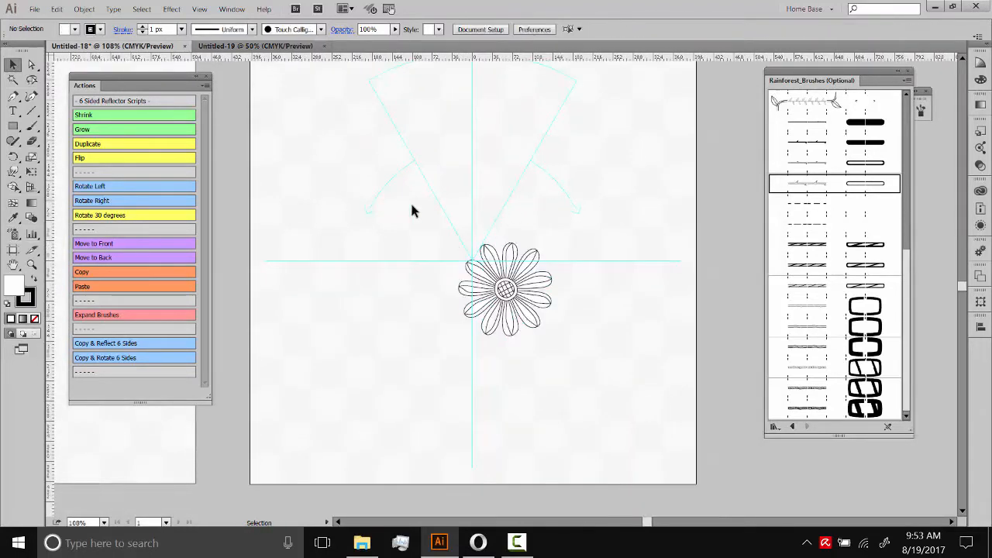
Move the pasted flower away from the template's centre to the right edge of the artboard
{"action": "left_click", "coordinate": [56, 9]}
{"action": "left_click", "coordinate": [57, 8]}
{"action": "left_click", "coordinate": [57, 9]}
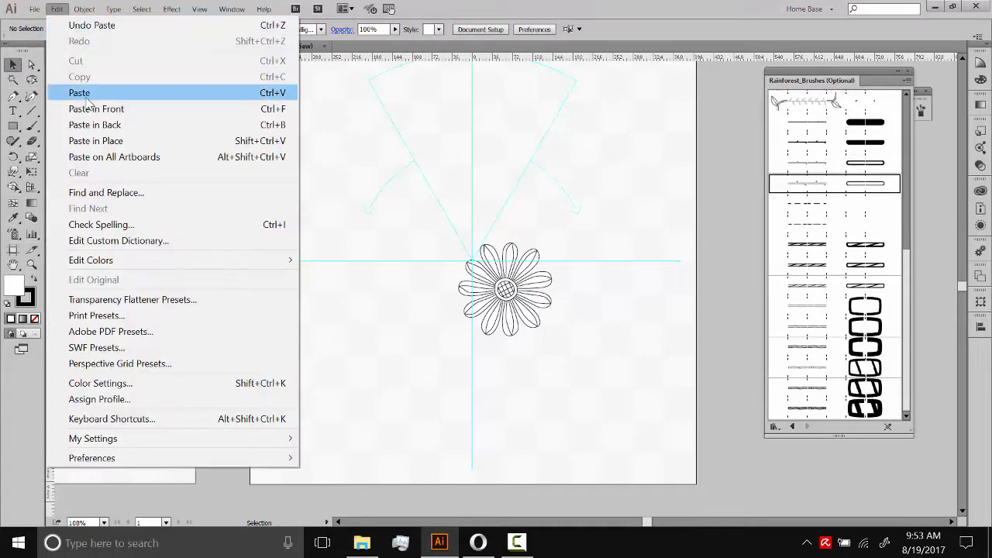
{"action": "left_click", "coordinate": [532, 212]}
{"action": "left_click_drag", "start_coordinate": [508, 288], "coordinate": [666, 180]}
{"action": "left_click", "coordinate": [547, 288]}
{"action": "key", "text": "space"}
{"action": "left_click_drag", "start_coordinate": [524, 204], "coordinate": [523, 216]}
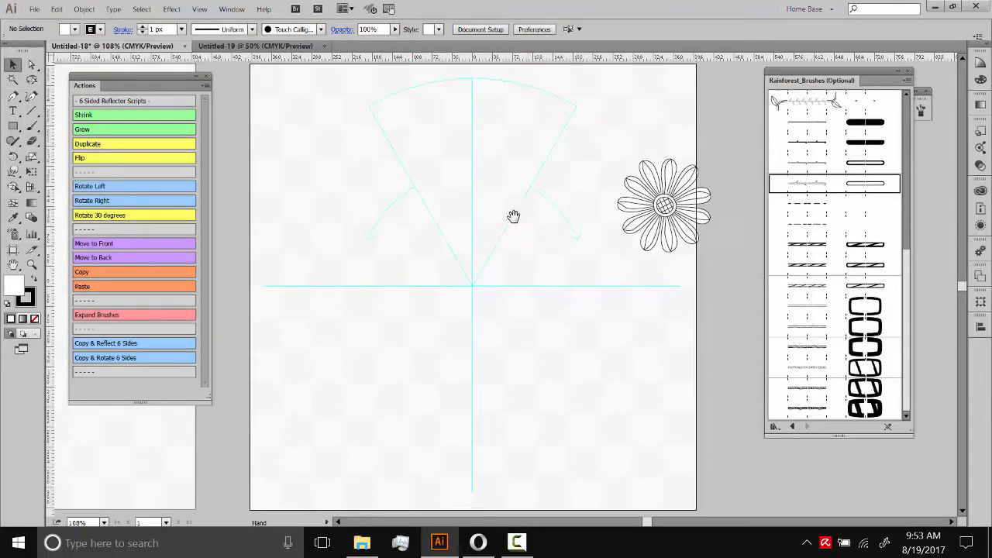
Copy the first row of seven split leaves under 260+ LEAVES into the mandala template document
{"action": "left_click", "coordinate": [255, 46]}
{"action": "left_click_drag", "start_coordinate": [490, 189], "coordinate": [504, 174]}
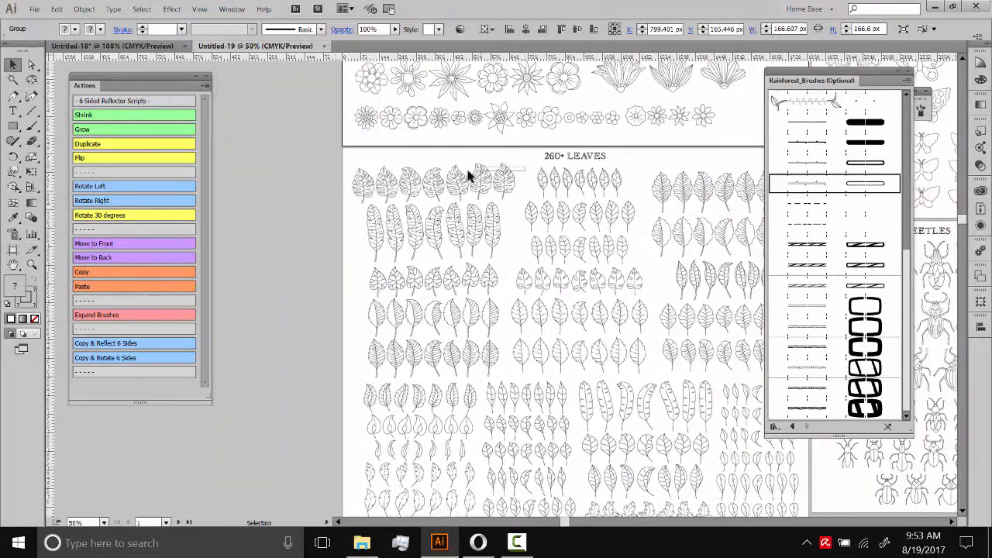
{"action": "key", "text": "a"}
{"action": "left_click_drag", "start_coordinate": [341, 163], "coordinate": [521, 203]}
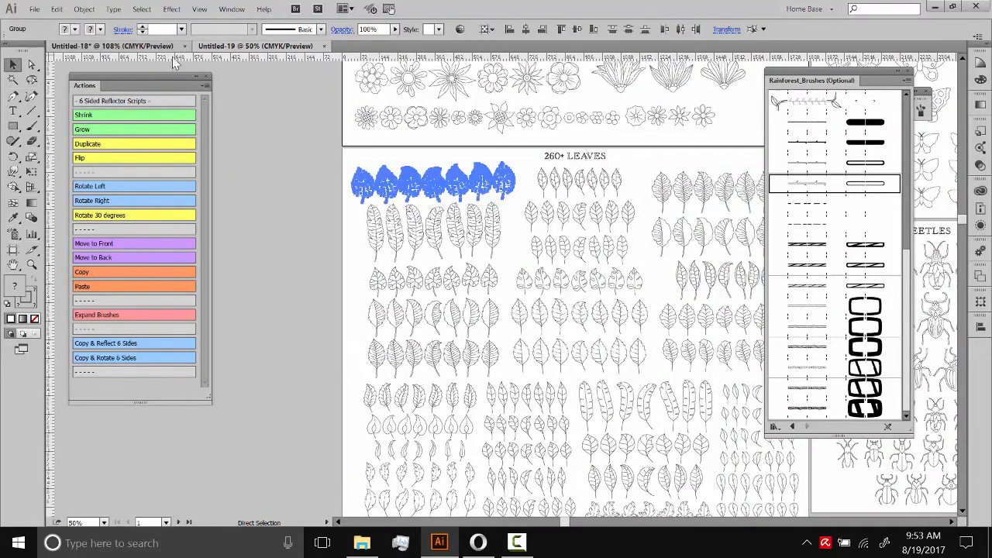
{"action": "key", "text": "ctrl+c"}
{"action": "left_click", "coordinate": [139, 46]}
{"action": "left_click_drag", "start_coordinate": [527, 272], "coordinate": [426, 313]}
{"action": "key", "text": "ctrl+v"}
Arrange the row of leaves and the flower outside the right edge of the artboard, with the leaves above the flower
{"action": "left_click_drag", "start_coordinate": [388, 396], "coordinate": [419, 114]}
{"action": "left_click_drag", "start_coordinate": [429, 144], "coordinate": [491, 241]}
{"action": "left_click_drag", "start_coordinate": [524, 199], "coordinate": [648, 159]}
{"action": "left_click_drag", "start_coordinate": [484, 214], "coordinate": [275, 143]}
{"action": "left_click_drag", "start_coordinate": [430, 109], "coordinate": [591, 171]}
{"action": "left_click", "coordinate": [582, 234]}
{"action": "left_click_drag", "start_coordinate": [419, 271], "coordinate": [525, 268]}
{"action": "left_click", "coordinate": [586, 250]}
{"action": "scroll", "coordinate": [505, 281], "scroll_direction": "left", "scroll_amount": 5}
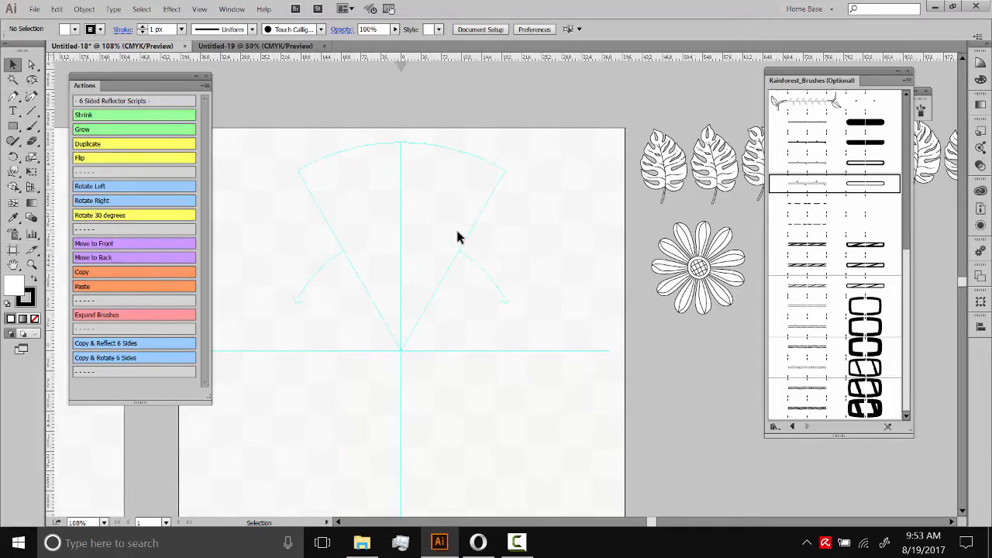
Copy the middle butterfly in the second row of 18 BUTTERFLIES into the template document and place it below the flower
{"action": "left_click", "coordinate": [256, 46]}
{"action": "left_click_drag", "start_coordinate": [613, 414], "coordinate": [463, 332]}
{"action": "left_click_drag", "start_coordinate": [517, 215], "coordinate": [469, 312]}
{"action": "left_click_drag", "start_coordinate": [524, 177], "coordinate": [502, 239]}
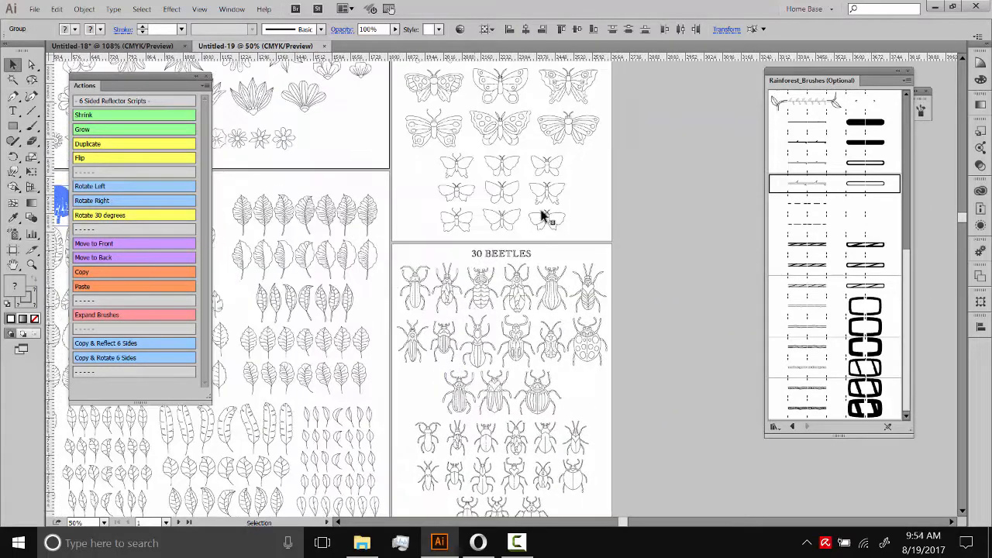
{"action": "left_click_drag", "start_coordinate": [605, 182], "coordinate": [597, 259]}
{"action": "left_click", "coordinate": [642, 179]}
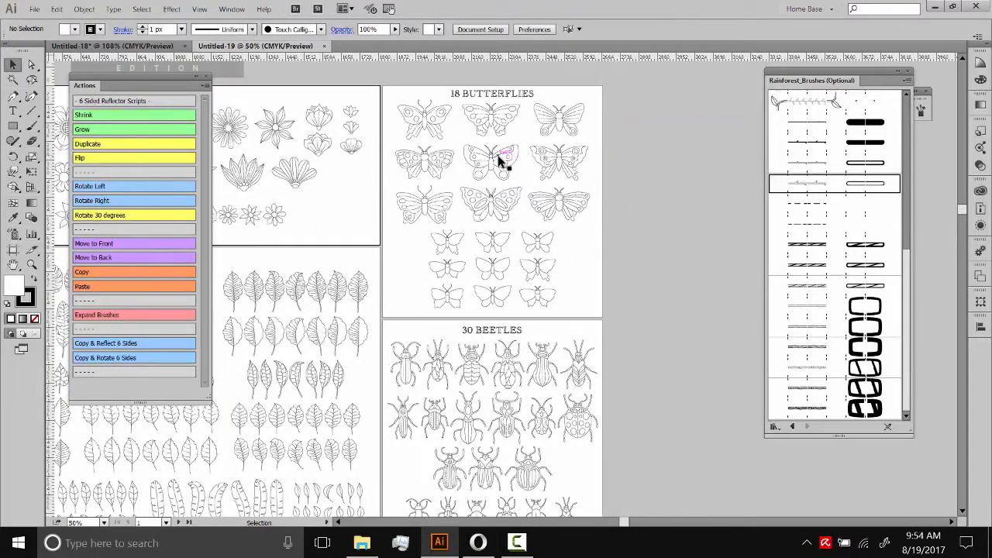
{"action": "left_click", "coordinate": [499, 160]}
{"action": "left_click_drag", "start_coordinate": [144, 52], "coordinate": [720, 379]}
{"action": "left_click", "coordinate": [612, 250]}
{"action": "mouse_move", "coordinate": [556, 247]}
{"action": "left_mouse_down"}
{"action": "mouse_move", "coordinate": [621, 250]}
{"action": "mouse_move", "coordinate": [571, 241]}
{"action": "left_mouse_up"}
Paint an S-shaped Paintbrush curve about 147 px wide and 325 px high along the right half of the template wedge
{"action": "left_click", "coordinate": [31, 126]}
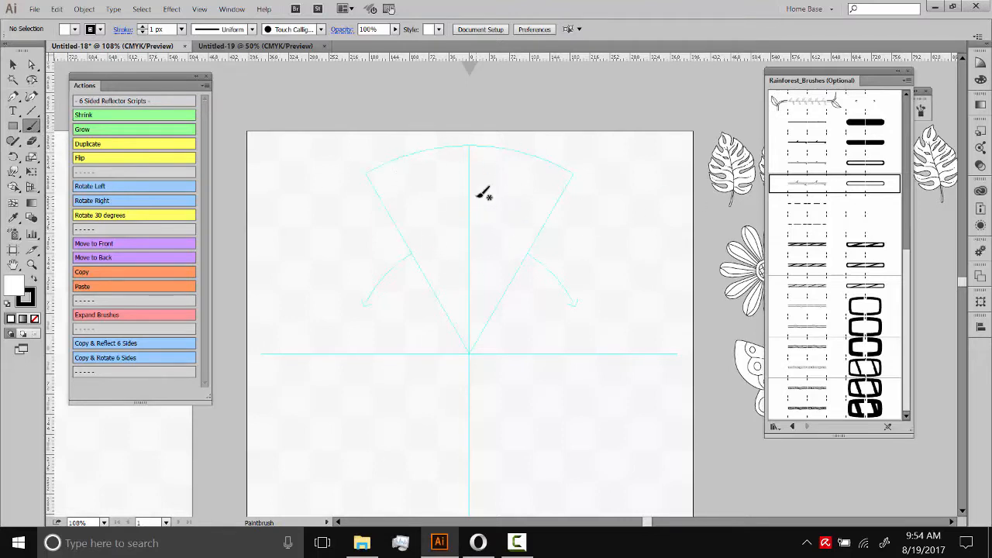
{"action": "scroll", "coordinate": [906, 244], "scroll_direction": "up", "scroll_amount": 5}
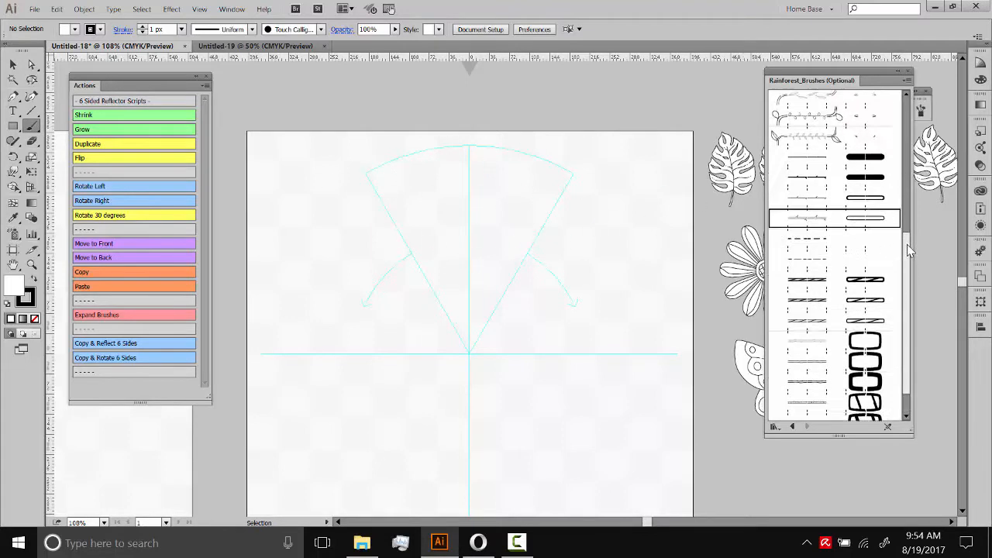
{"action": "scroll", "coordinate": [908, 228], "scroll_direction": "up", "scroll_amount": 3}
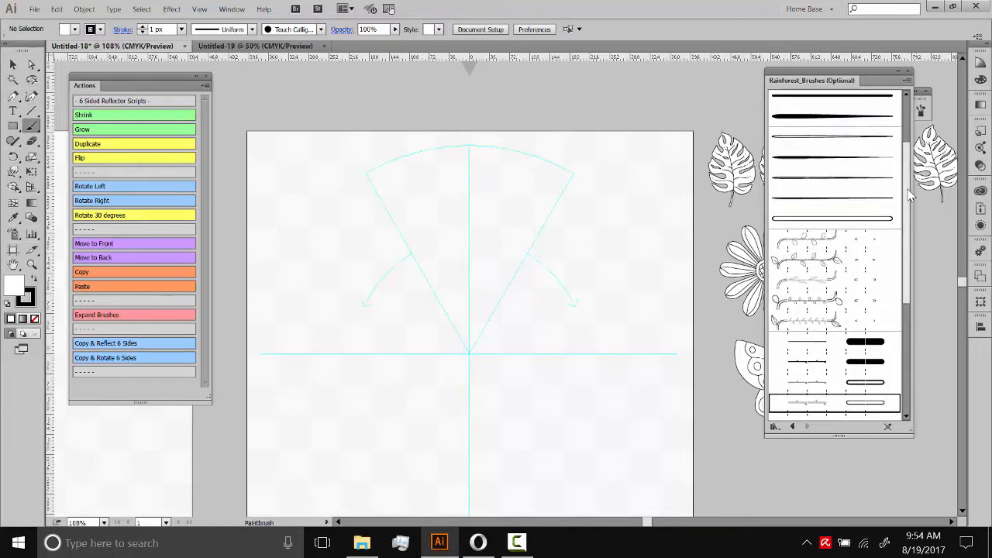
{"action": "scroll", "coordinate": [908, 176], "scroll_direction": "up", "scroll_amount": 2}
{"action": "scroll", "coordinate": [906, 181], "scroll_direction": "down", "scroll_amount": 7}
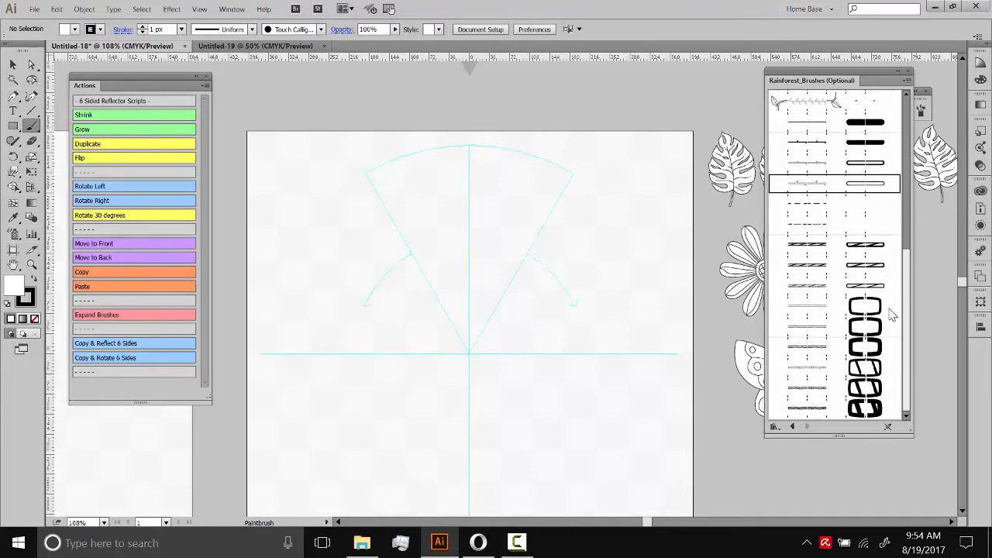
{"action": "mouse_move", "coordinate": [476, 338]}
{"action": "left_mouse_down"}
{"action": "mouse_move", "coordinate": [466, 314]}
{"action": "mouse_move", "coordinate": [539, 230]}
{"action": "mouse_move", "coordinate": [543, 175]}
{"action": "mouse_move", "coordinate": [468, 168]}
{"action": "left_mouse_up"}
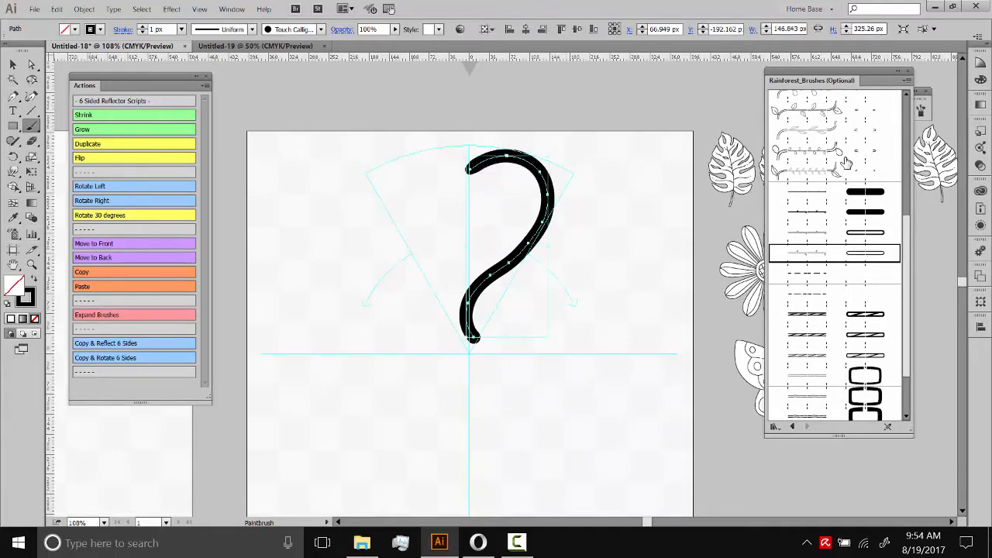
Try the leafy vine and outlined line brushes on the painted curve, and apply the thorny vine pattern brush
{"action": "left_click", "coordinate": [810, 132]}
{"action": "scroll", "coordinate": [847, 138], "scroll_direction": "up", "scroll_amount": 9}
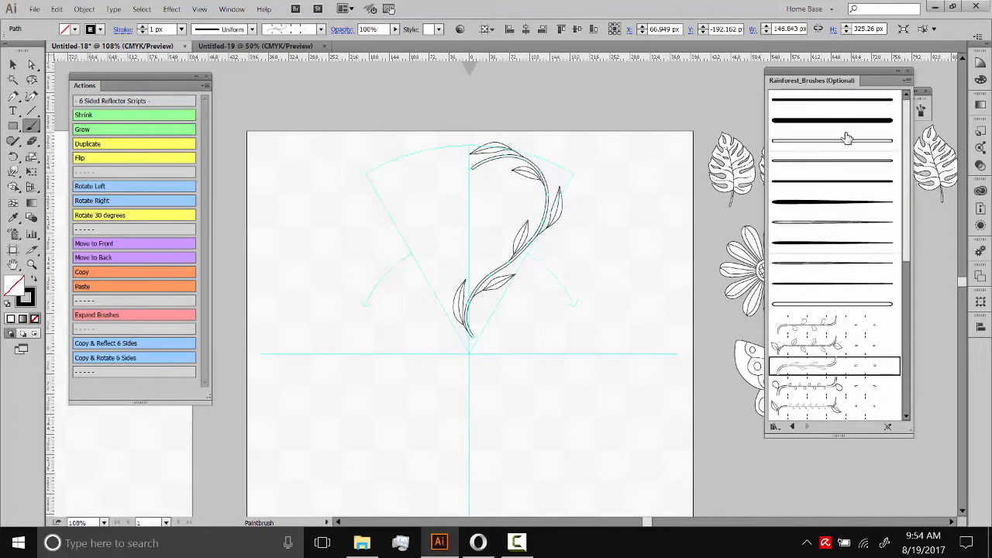
{"action": "left_click", "coordinate": [867, 140]}
{"action": "scroll", "coordinate": [832, 300], "scroll_direction": "down", "scroll_amount": 3}
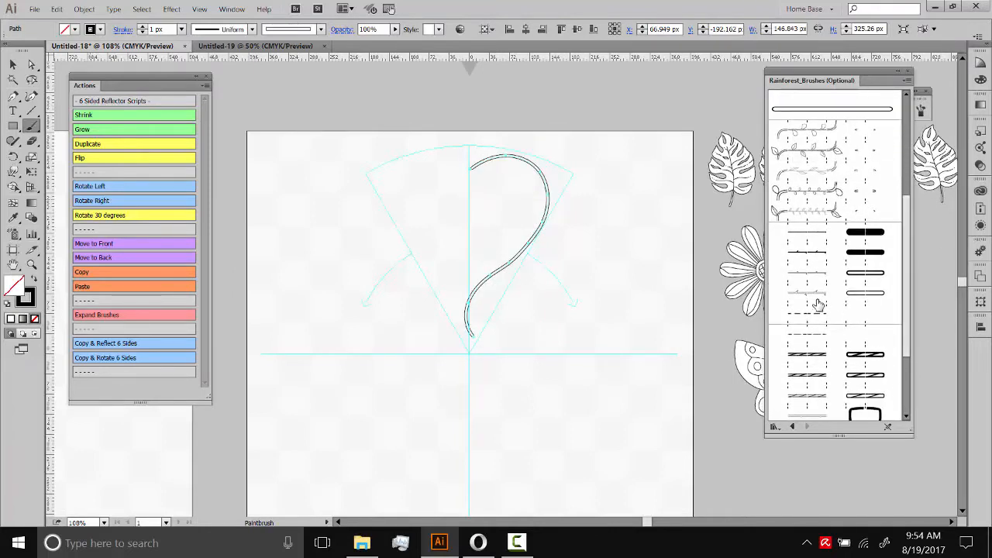
{"action": "left_click", "coordinate": [804, 300]}
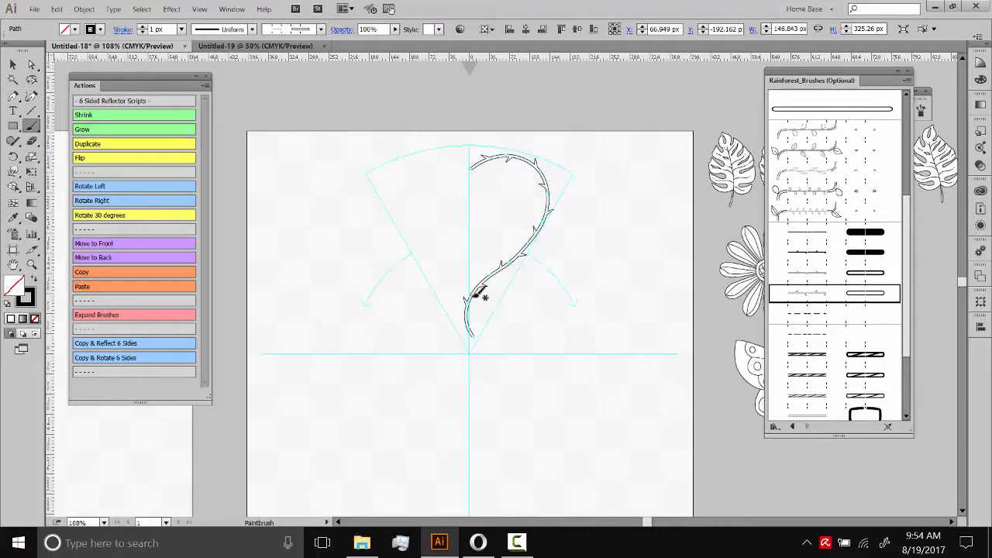
Shift the thorny vine slightly left and down within the template wedge and deselect it
{"action": "left_click", "coordinate": [12, 67]}
{"action": "left_click", "coordinate": [425, 194]}
{"action": "left_click_drag", "start_coordinate": [547, 186], "coordinate": [537, 193]}
{"action": "left_click", "coordinate": [587, 207]}
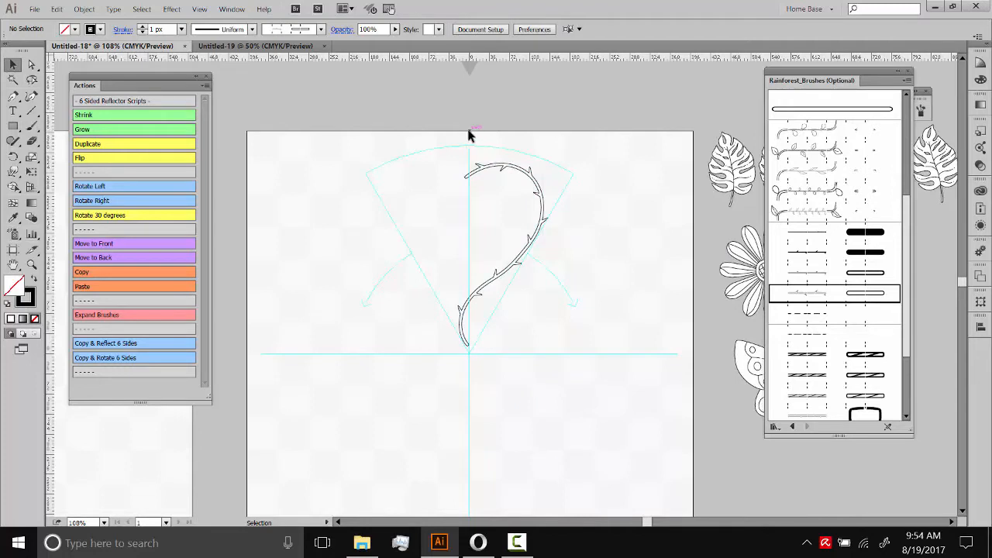
Try a 2 px stroke weight on the thorny brush stroke and return it to 1 px
{"action": "left_click", "coordinate": [499, 164]}
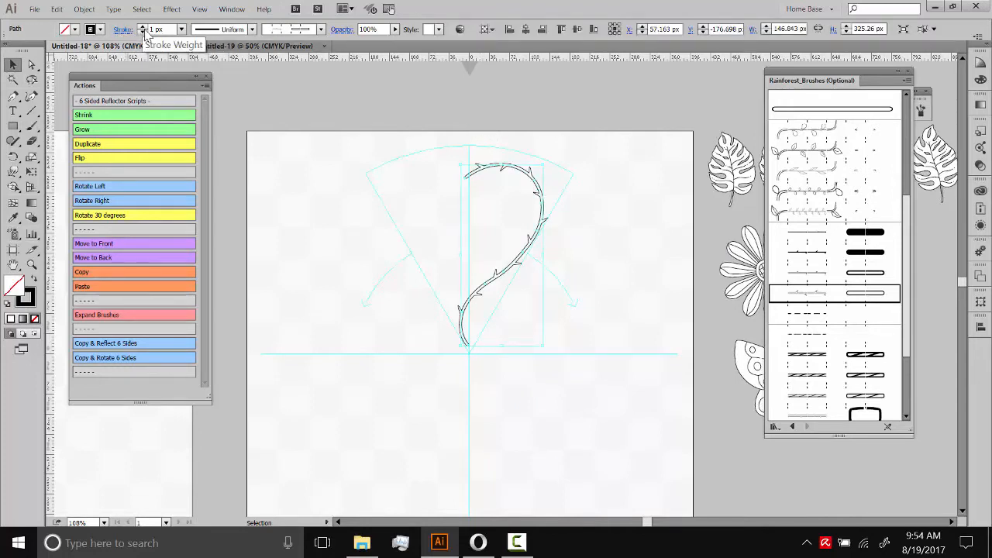
{"action": "left_click", "coordinate": [143, 27]}
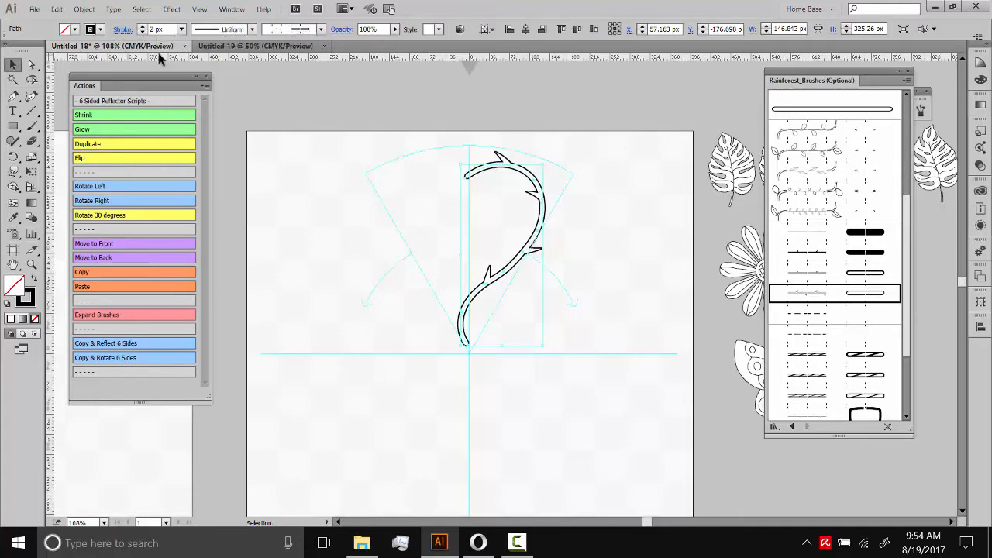
{"action": "left_click", "coordinate": [143, 31]}
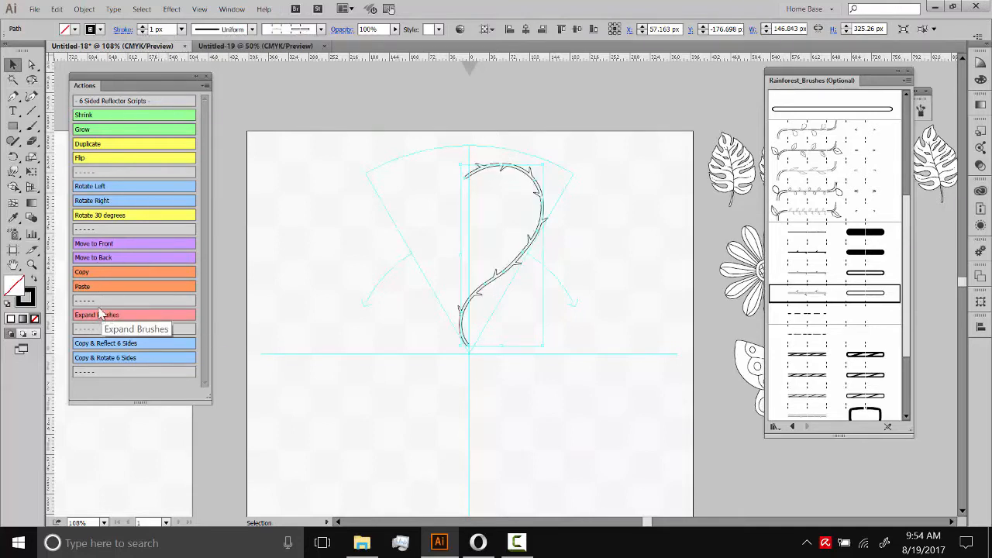
Run the Expand Brushes action on the thorny vine and deselect it
{"action": "left_click_drag", "start_coordinate": [522, 125], "coordinate": [512, 203]}
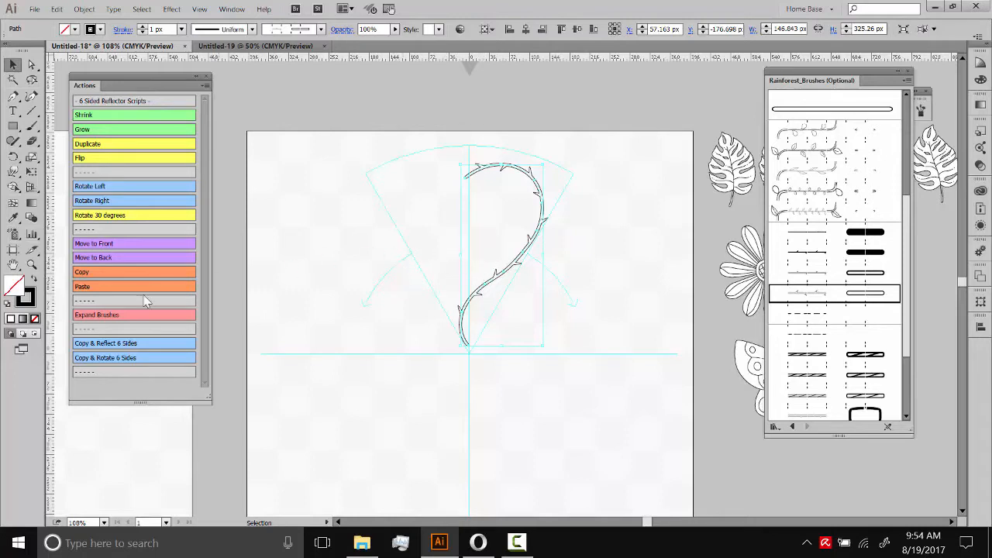
{"action": "left_click", "coordinate": [100, 318]}
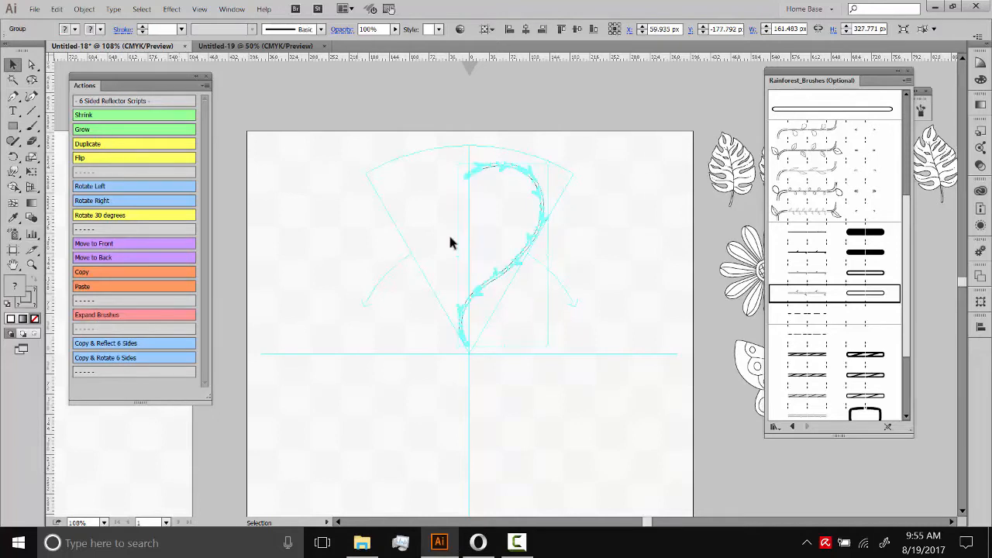
{"action": "left_click", "coordinate": [582, 195]}
Try a 2 px stroke weight on the expanded thorny vine and set it back to 1 px
{"action": "left_click_drag", "start_coordinate": [580, 136], "coordinate": [458, 194]}
{"action": "left_click", "coordinate": [158, 29]}
{"action": "type", "text": "2"}
{"action": "key", "text": "Return"}
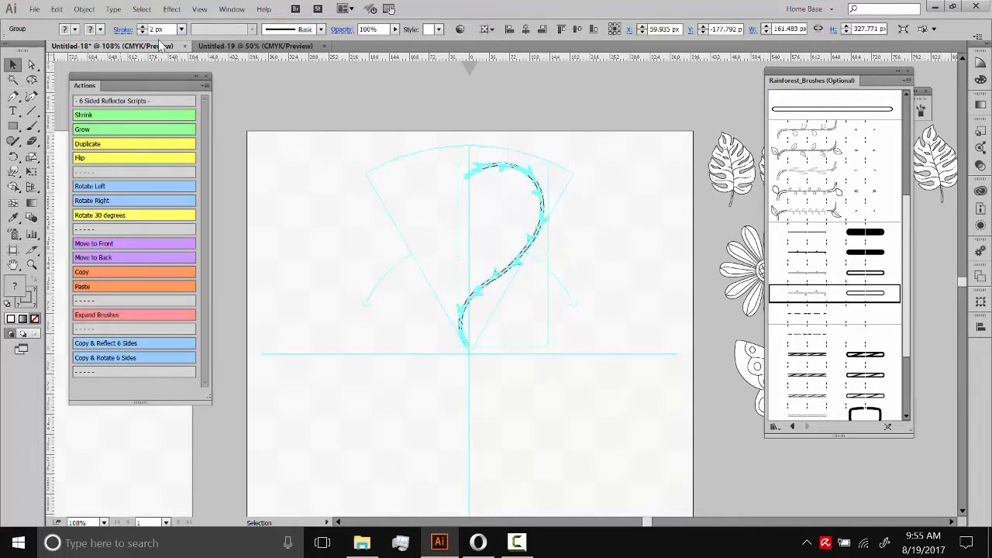
{"action": "left_click", "coordinate": [593, 398]}
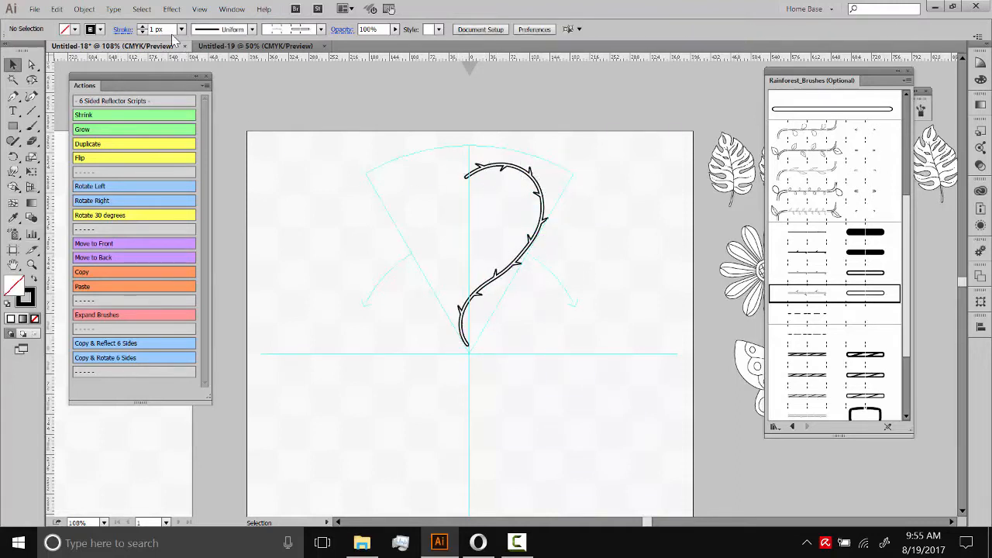
{"action": "left_click_drag", "start_coordinate": [427, 215], "coordinate": [607, 362]}
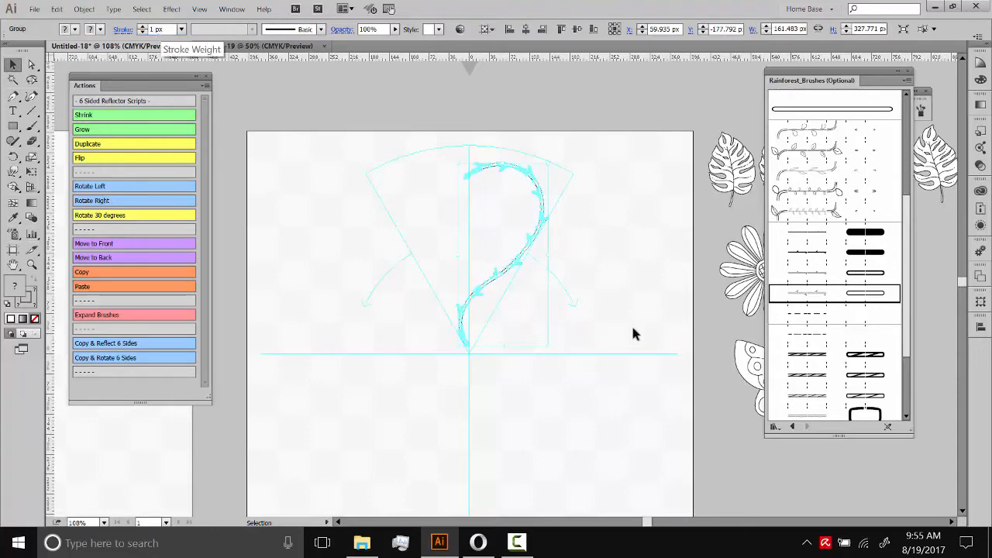
{"action": "left_click", "coordinate": [664, 340]}
{"action": "left_click_drag", "start_coordinate": [602, 240], "coordinate": [552, 234]}
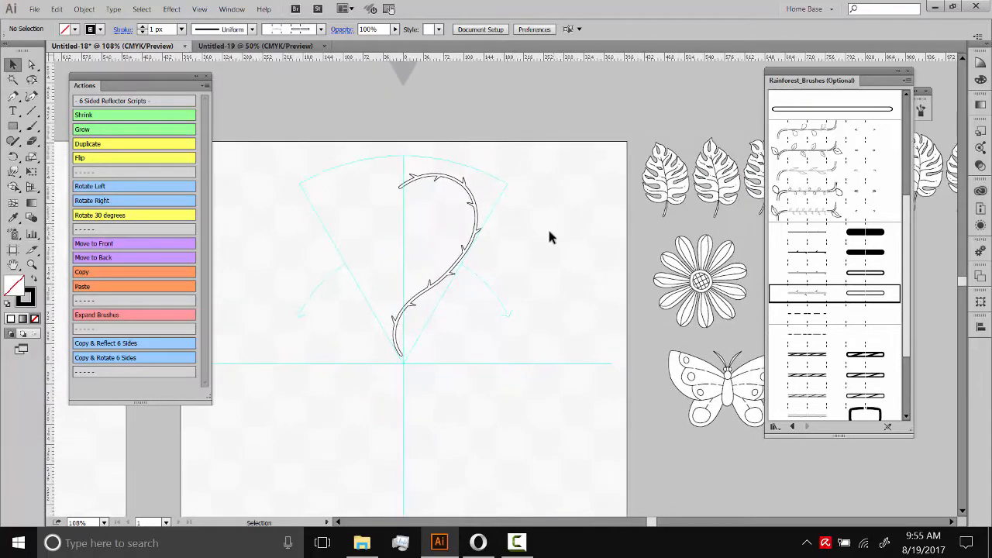
Move a monstera leaf onto the artboard beside the wedge, try scaling it up by its bounding box, and undo the enlargement
{"action": "left_click_drag", "start_coordinate": [662, 203], "coordinate": [550, 355]}
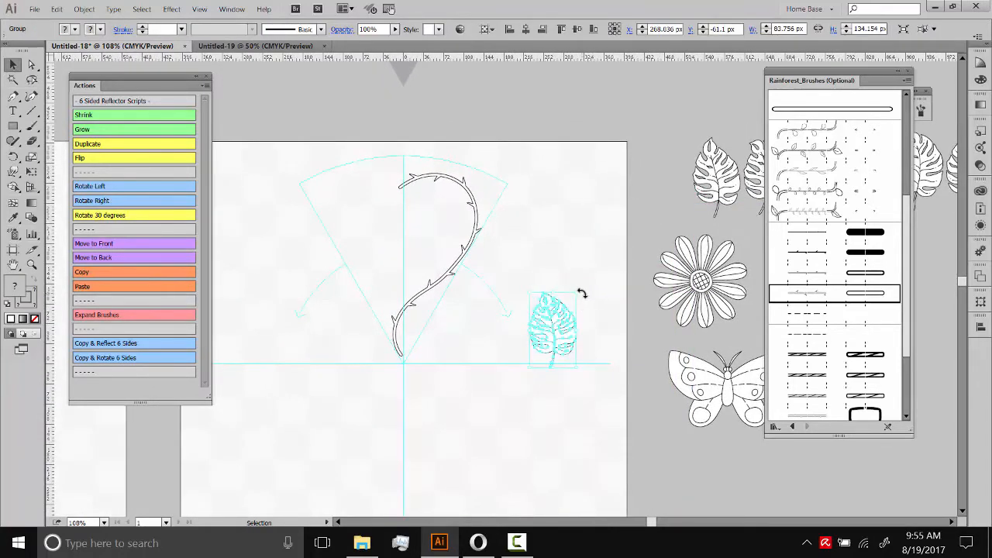
{"action": "left_click_drag", "start_coordinate": [577, 294], "coordinate": [618, 224]}
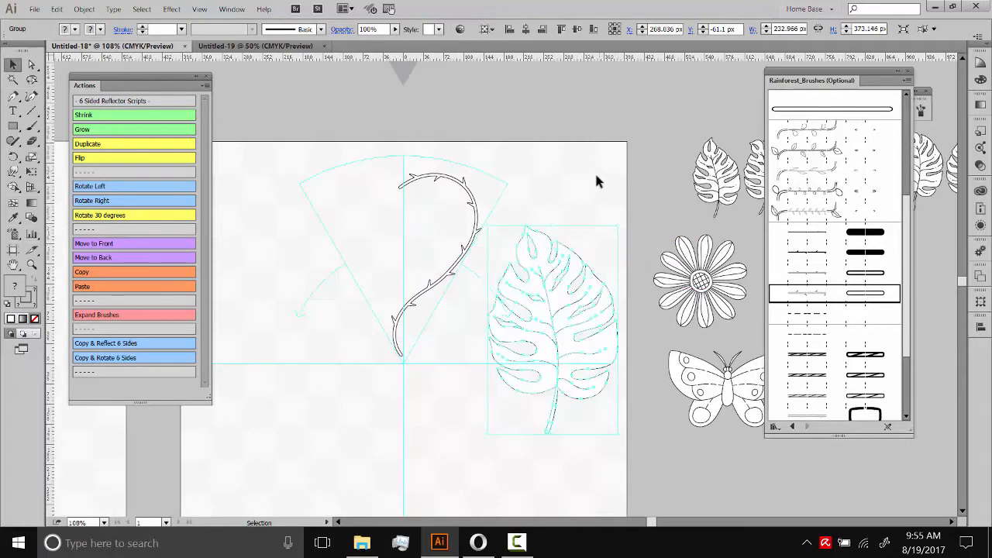
{"action": "left_click", "coordinate": [582, 460]}
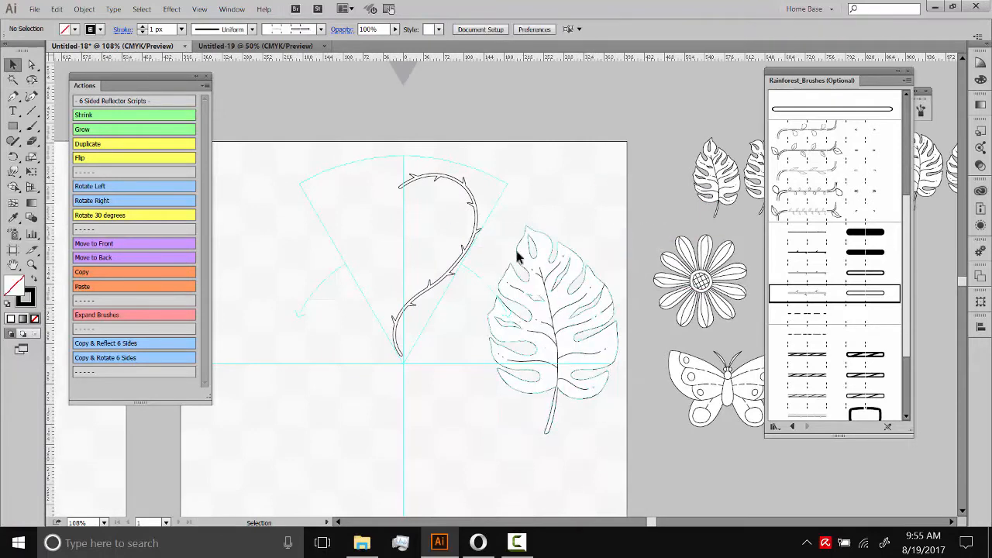
{"action": "left_click", "coordinate": [592, 327]}
{"action": "key", "text": "ctrl+z"}
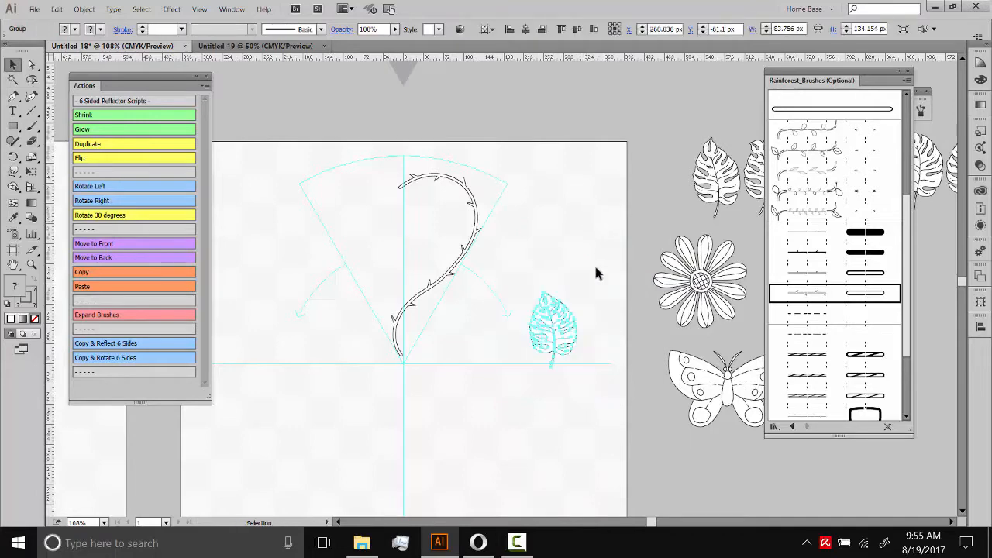
Turn on Scale Strokes & Effects in the General preferences
{"action": "left_click", "coordinate": [34, 9]}
{"action": "mouse_move", "coordinate": [56, 9]}
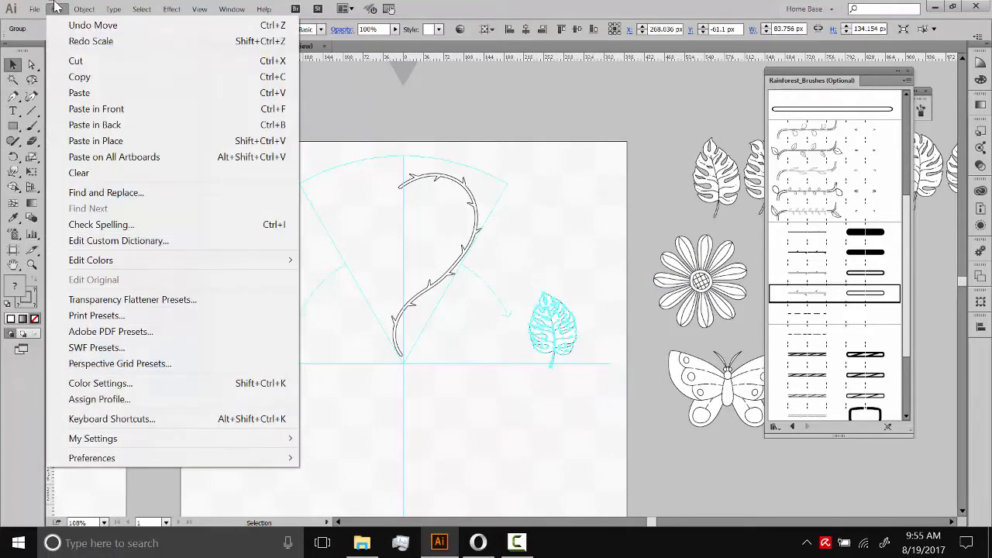
{"action": "mouse_move", "coordinate": [148, 463]}
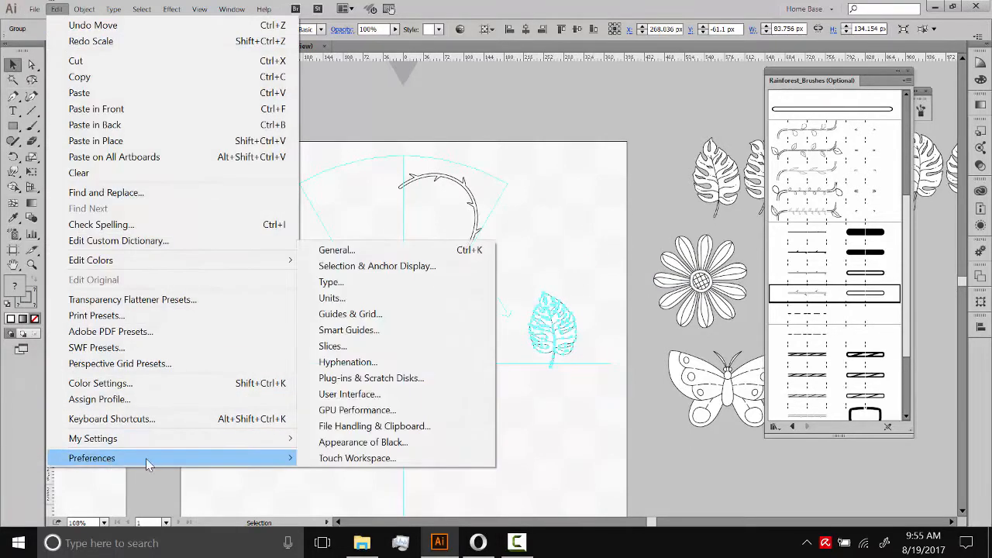
{"action": "left_click", "coordinate": [341, 250]}
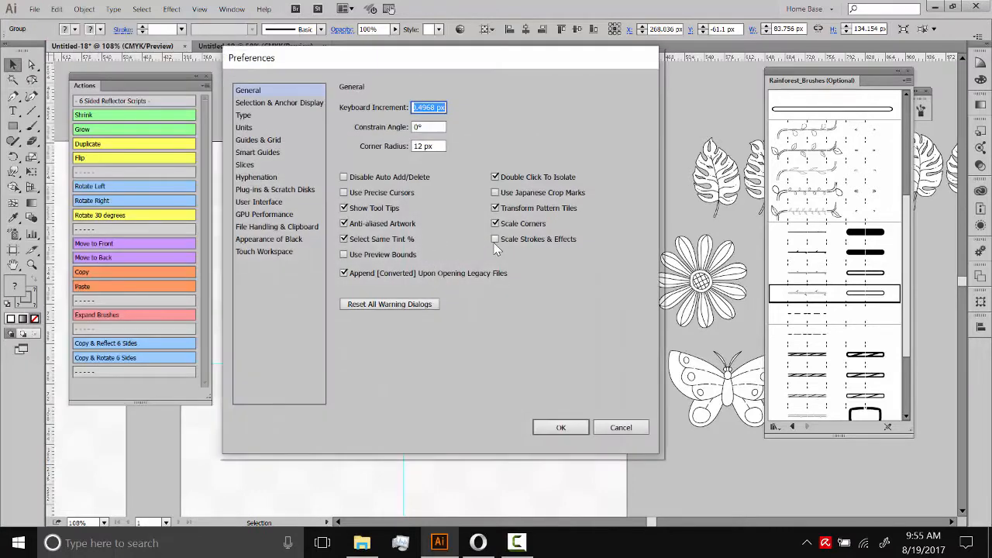
{"action": "left_click", "coordinate": [496, 239]}
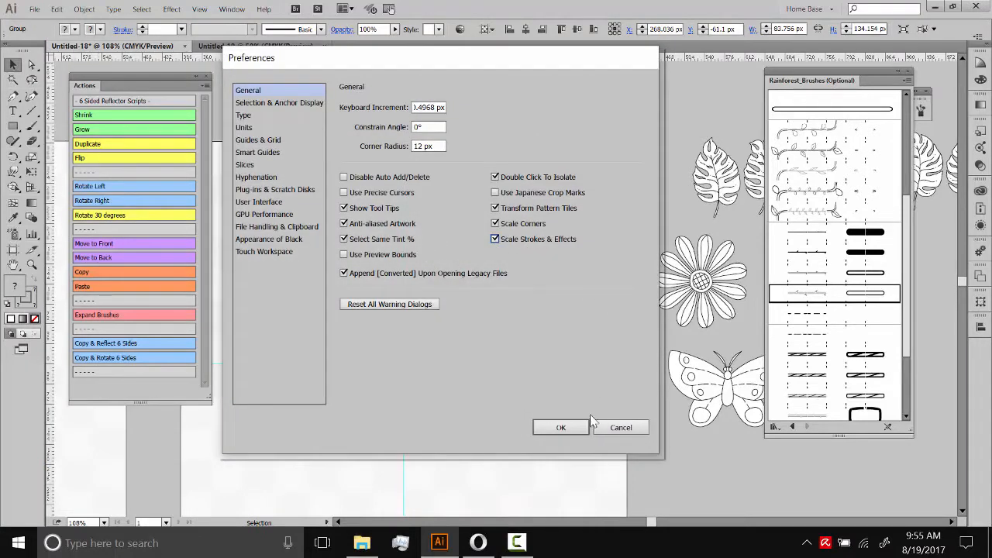
{"action": "left_click", "coordinate": [561, 427]}
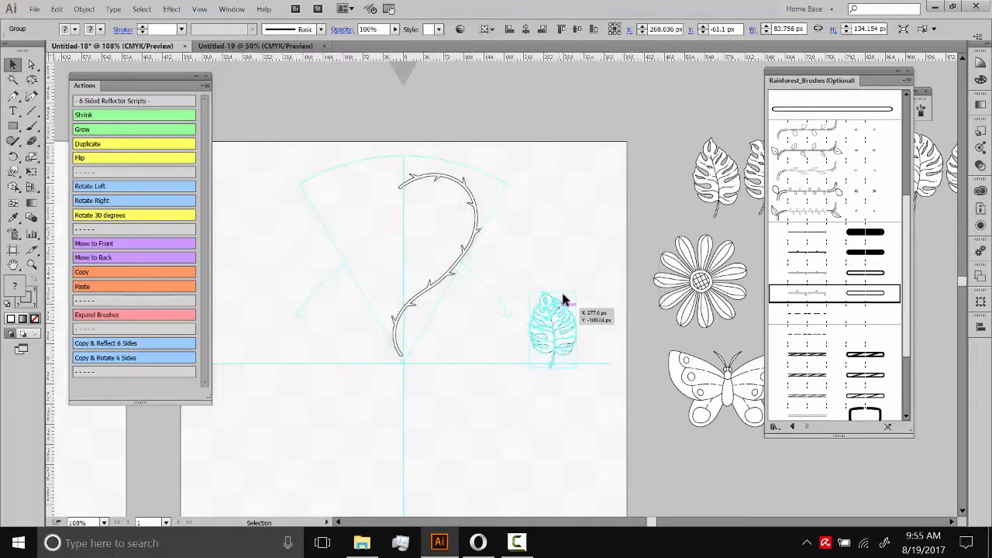
Try enlarging and shifting the leaf with its strokes scaling along, and undo the changes
{"action": "left_click_drag", "start_coordinate": [575, 294], "coordinate": [625, 215]}
{"action": "left_click", "coordinate": [615, 179]}
{"action": "left_click_drag", "start_coordinate": [559, 293], "coordinate": [554, 258]}
{"action": "left_click", "coordinate": [547, 175]}
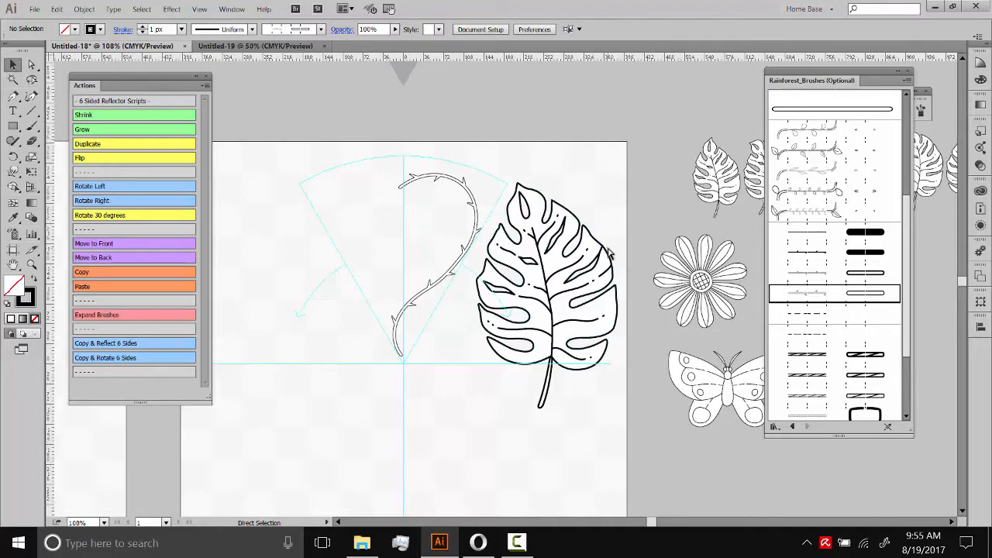
{"action": "key", "text": "ctrl+z"}
{"action": "key", "text": "ctrl+z"}
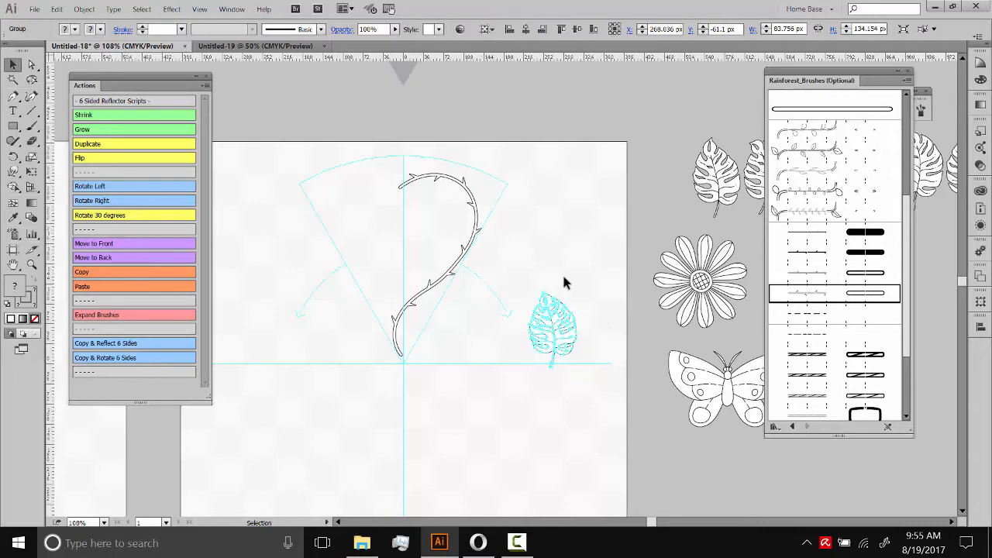
Turn off Scale Strokes & Effects in the General preferences
{"action": "left_click", "coordinate": [35, 8]}
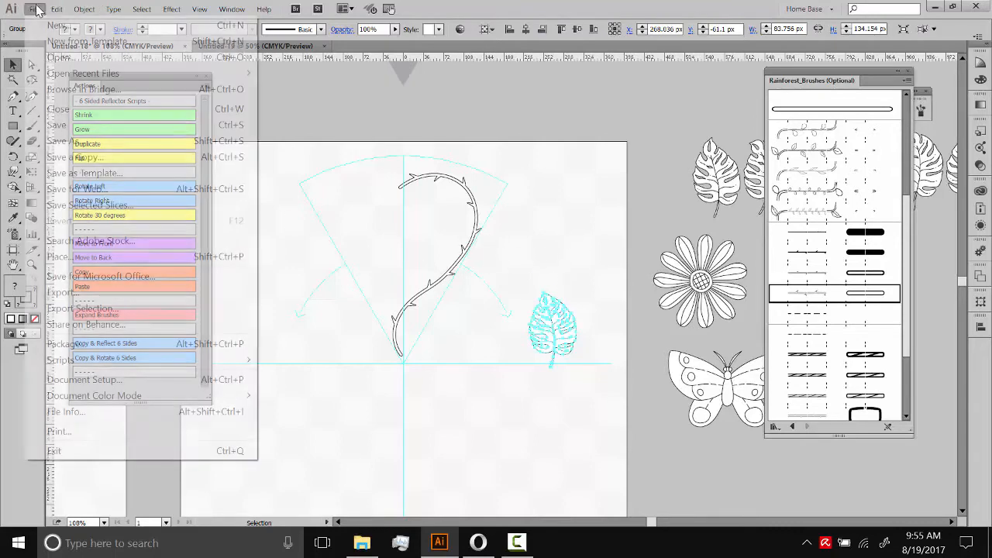
{"action": "mouse_move", "coordinate": [57, 9]}
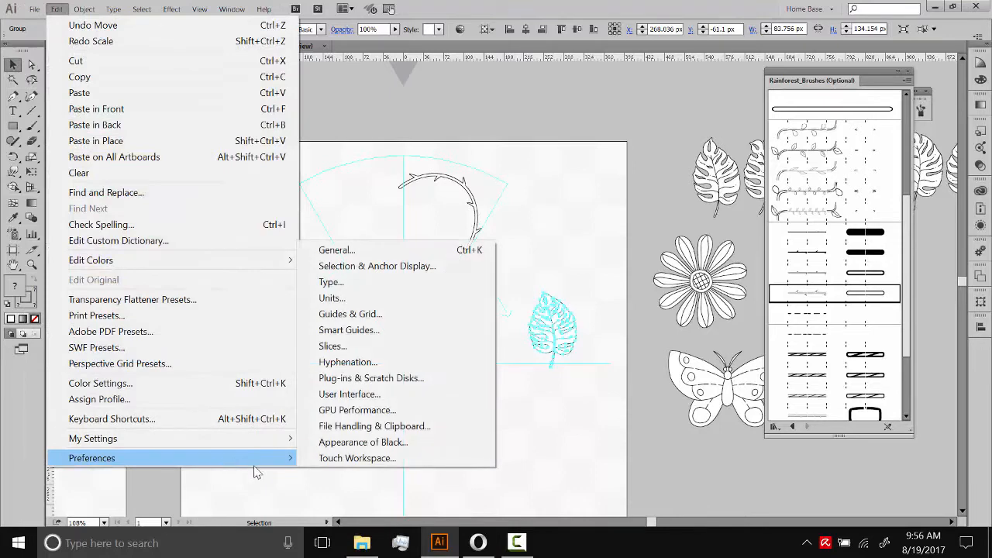
{"action": "left_click", "coordinate": [56, 8]}
{"action": "left_click", "coordinate": [56, 8]}
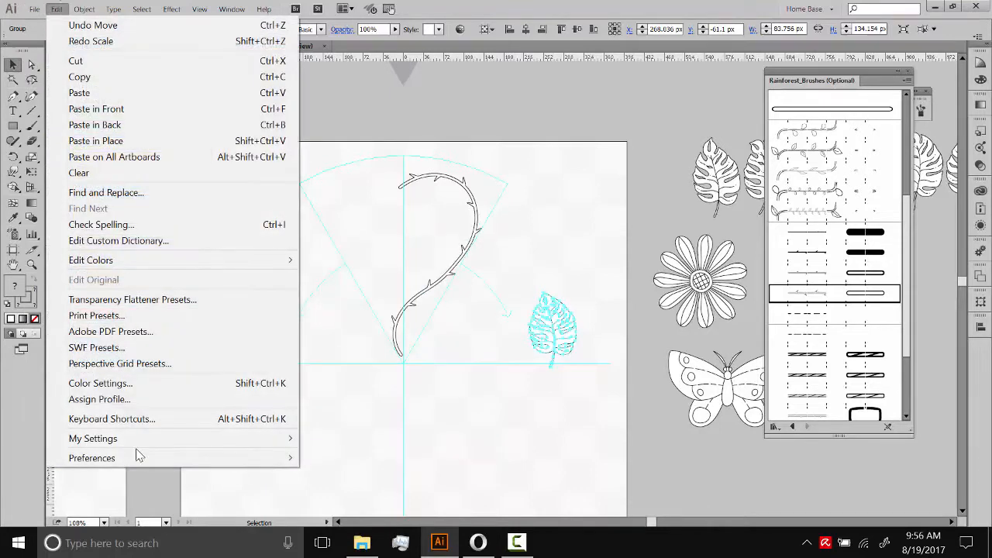
{"action": "mouse_move", "coordinate": [137, 458]}
{"action": "left_click", "coordinate": [380, 251]}
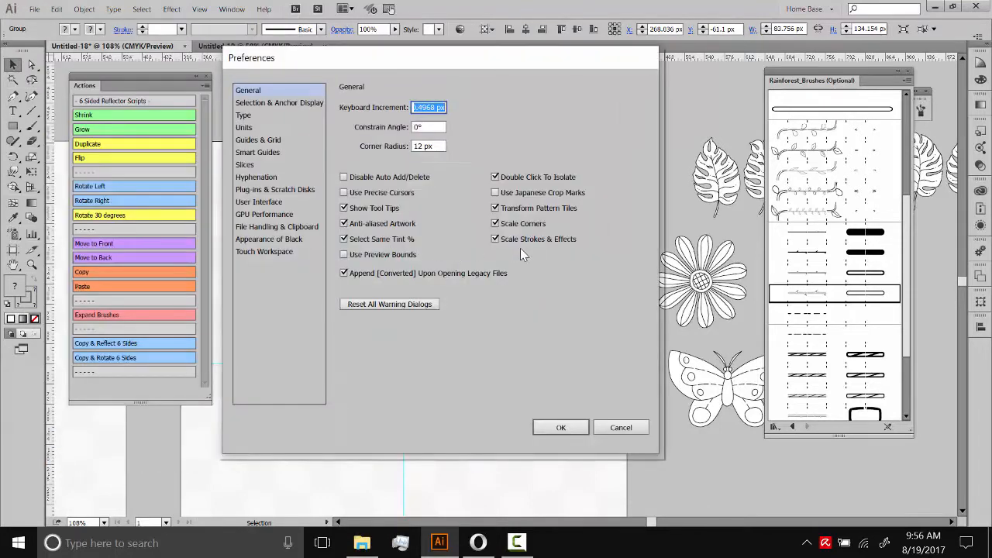
{"action": "left_click", "coordinate": [498, 242]}
{"action": "left_click", "coordinate": [562, 427]}
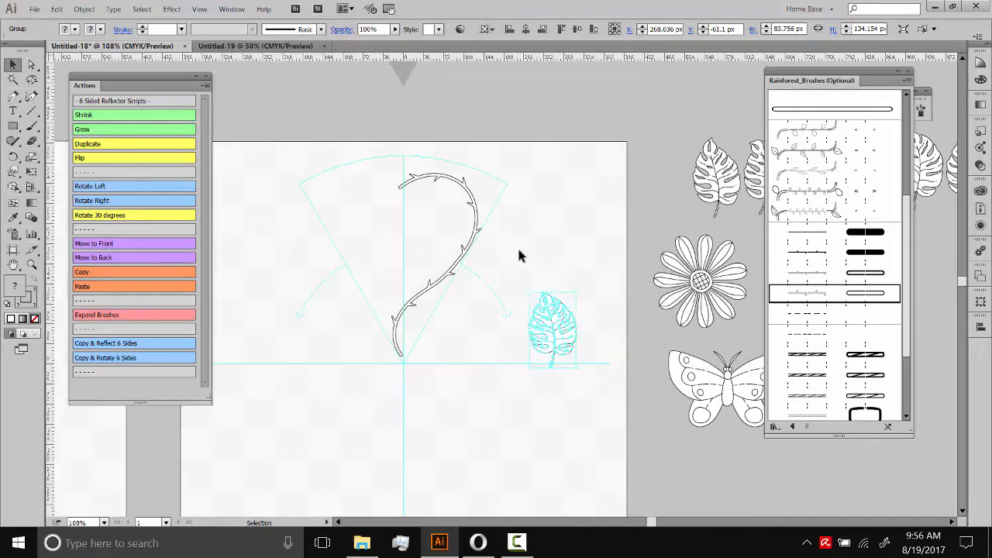
Run the Shrink action once on the leaf, enlarge it with repeated Grow actions, and deselect it
{"action": "left_click", "coordinate": [86, 116]}
{"action": "left_click", "coordinate": [90, 129]}
{"action": "left_click", "coordinate": [96, 129]}
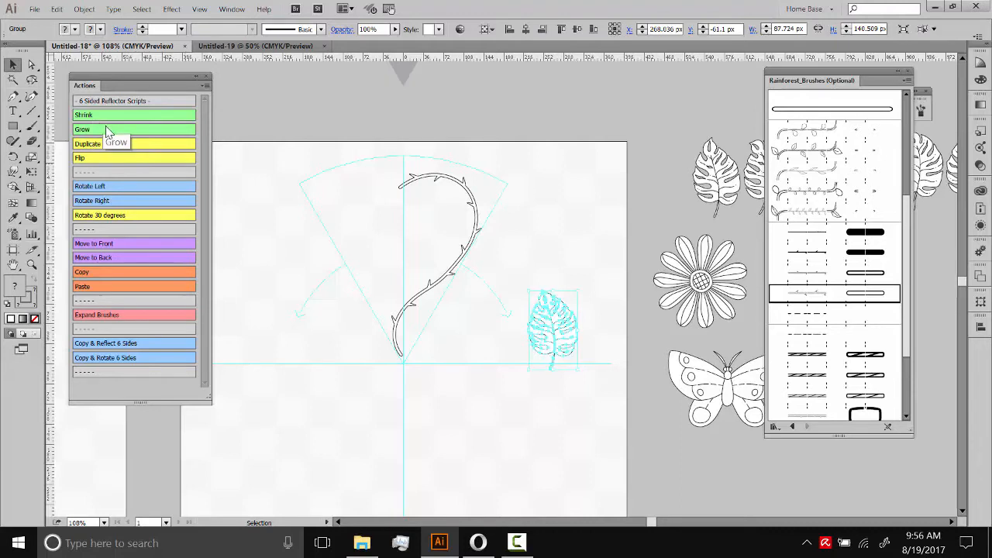
{"action": "left_click", "coordinate": [101, 130]}
{"action": "left_click", "coordinate": [100, 130]}
{"action": "left_click", "coordinate": [100, 130]}
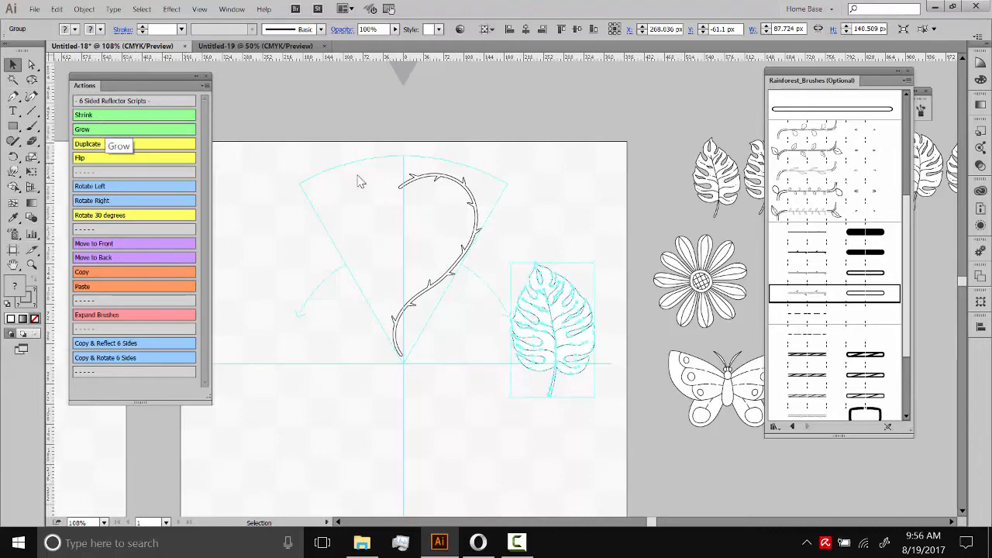
{"action": "left_click", "coordinate": [603, 210]}
Reduce the enlarged leaf with repeated Shrink actions and deselect it
{"action": "left_click", "coordinate": [576, 267]}
{"action": "left_click", "coordinate": [117, 116]}
{"action": "left_click", "coordinate": [116, 116]}
{"action": "left_click", "coordinate": [575, 204]}
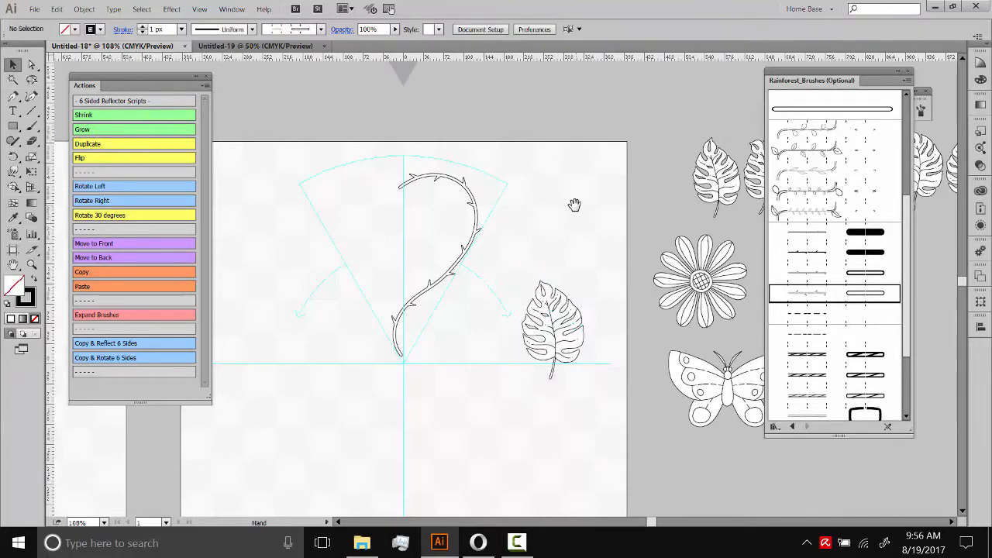
Place the daisy flower over the vine's upper end near the wedge's centre line and bring it to the front
{"action": "left_click_drag", "start_coordinate": [570, 205], "coordinate": [573, 219]}
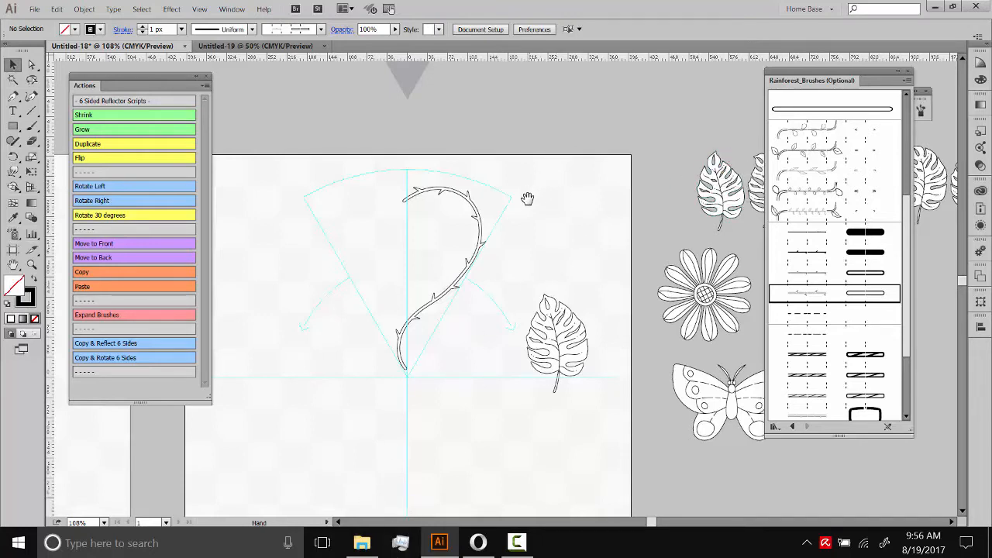
{"action": "left_click_drag", "start_coordinate": [535, 205], "coordinate": [552, 195]}
{"action": "left_click_drag", "start_coordinate": [717, 293], "coordinate": [428, 203]}
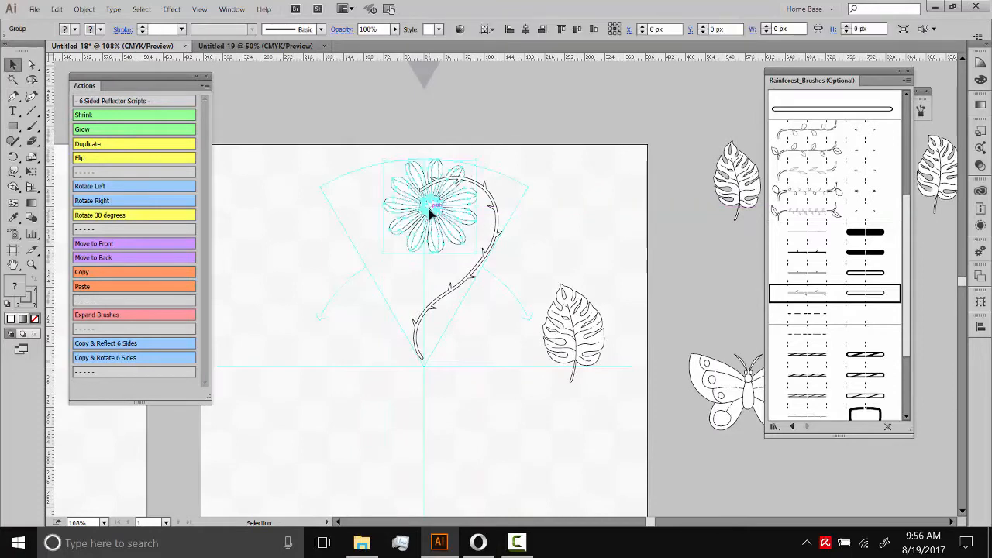
{"action": "left_click", "coordinate": [95, 246]}
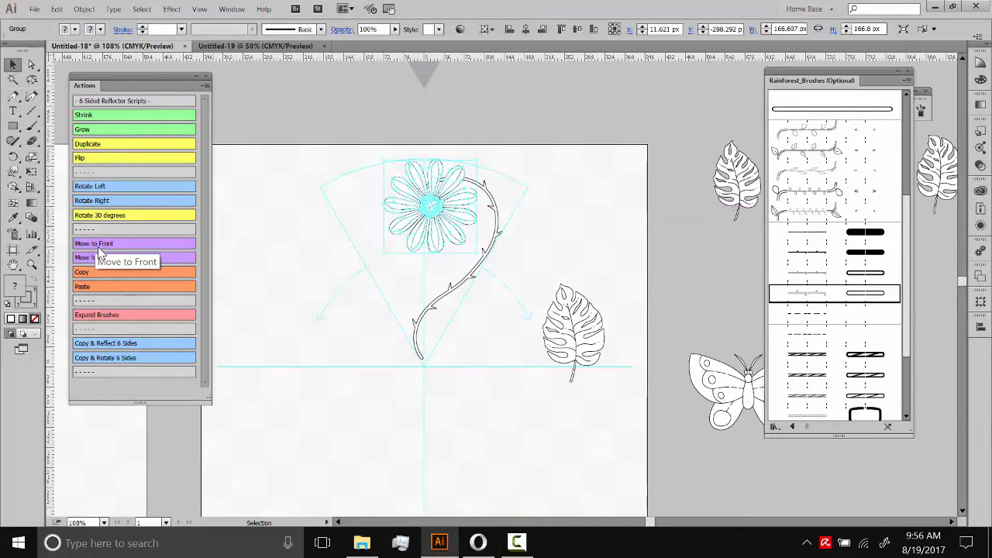
{"action": "left_click", "coordinate": [362, 246]}
Move the leaf into the lower part of the wedge, tilt it toward the upper left, and bring it in front of the vine
{"action": "left_click_drag", "start_coordinate": [563, 347], "coordinate": [419, 313]}
{"action": "left_click_drag", "start_coordinate": [393, 249], "coordinate": [409, 276]}
{"action": "left_click", "coordinate": [506, 338]}
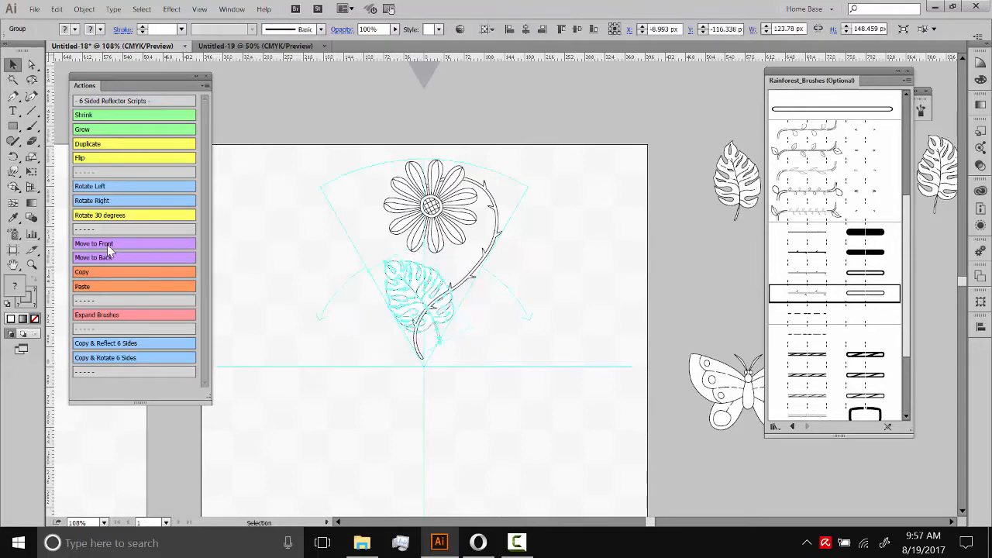
{"action": "left_click", "coordinate": [348, 339]}
Run the Shrink action three times on the flower and shift it slightly up and left onto the wedge's centre line
{"action": "left_click", "coordinate": [435, 210]}
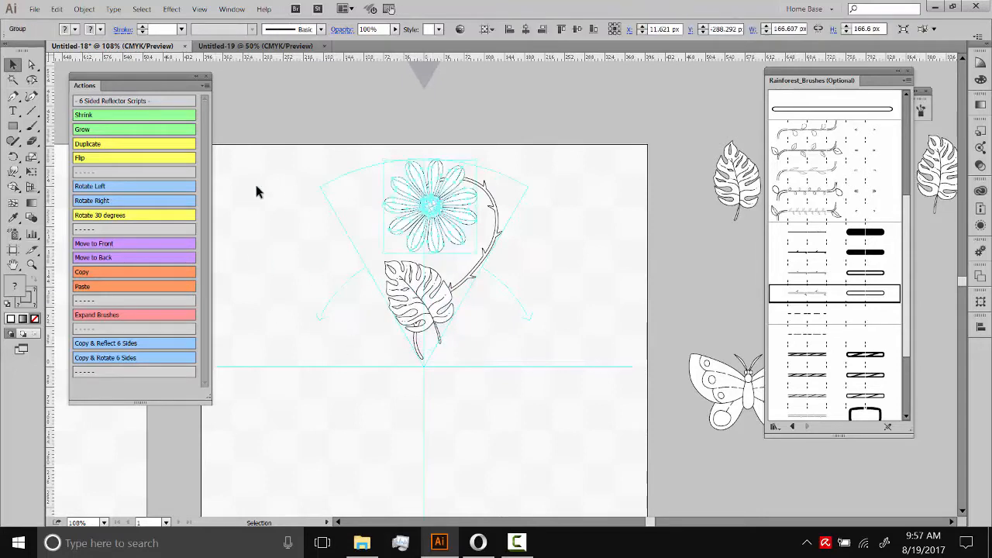
{"action": "left_click", "coordinate": [91, 114]}
{"action": "left_click", "coordinate": [92, 115]}
{"action": "left_click", "coordinate": [91, 114]}
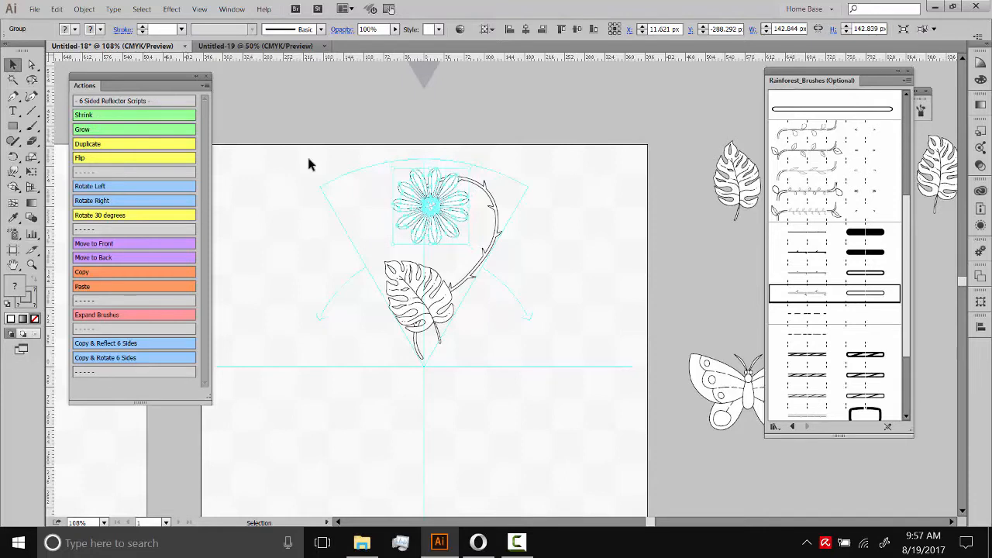
{"action": "left_click", "coordinate": [372, 154]}
{"action": "left_click_drag", "start_coordinate": [431, 199], "coordinate": [424, 191]}
{"action": "left_click", "coordinate": [423, 250]}
Shift the lower leaf up and left within the wedge, enlarge it slightly, and deselect it
{"action": "left_click_drag", "start_coordinate": [423, 300], "coordinate": [405, 281]}
{"action": "left_click_drag", "start_coordinate": [432, 315], "coordinate": [442, 333]}
{"action": "left_click", "coordinate": [471, 339]}
{"action": "left_click_drag", "start_coordinate": [427, 284], "coordinate": [425, 286]}
{"action": "left_click", "coordinate": [576, 361]}
Place a second monstera leaf at an angle on the wedge's right side and bring it and the flower in front of the vine
{"action": "left_click_drag", "start_coordinate": [745, 166], "coordinate": [471, 229]}
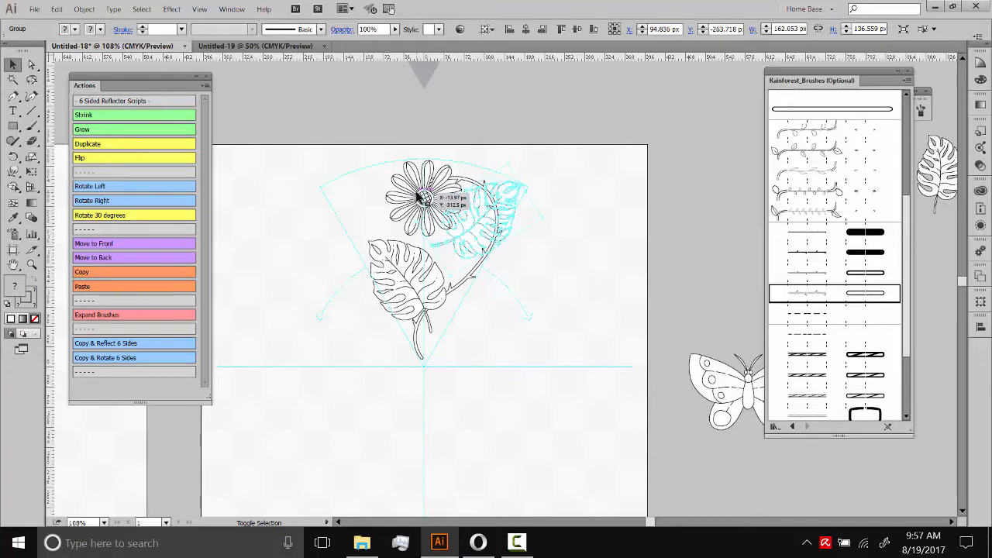
{"action": "left_click", "coordinate": [419, 198], "text": "shift"}
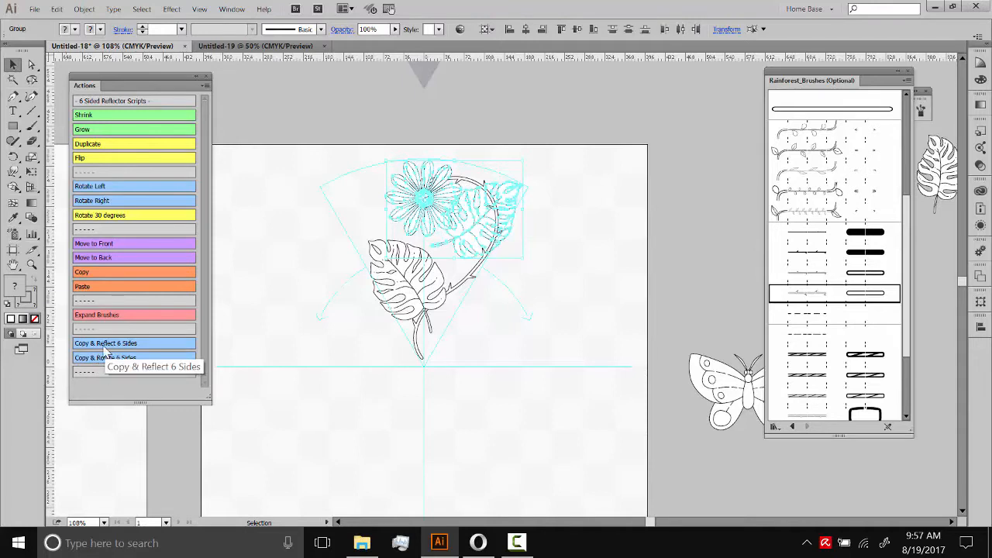
{"action": "left_click", "coordinate": [552, 132]}
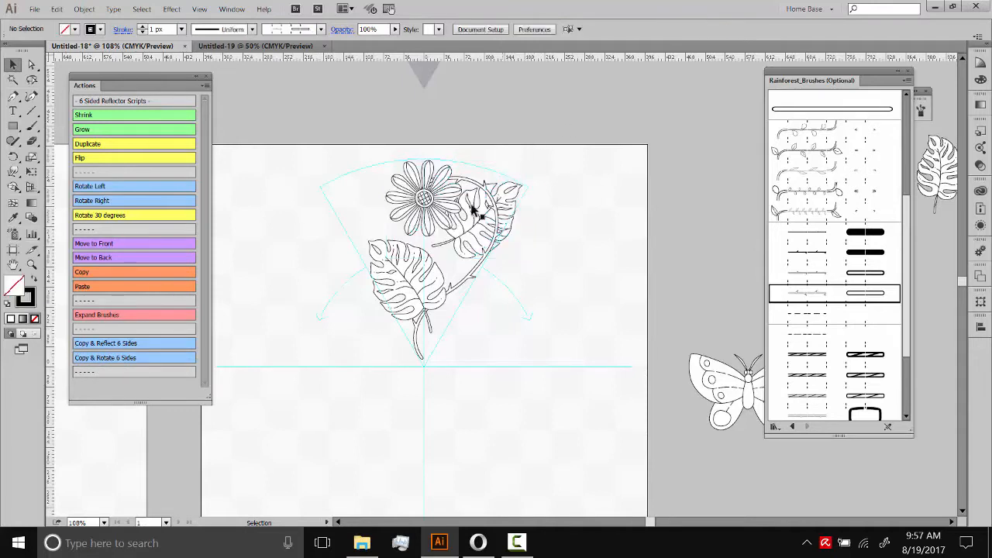
{"action": "left_click", "coordinate": [476, 210]}
{"action": "left_click", "coordinate": [420, 211], "text": "shift"}
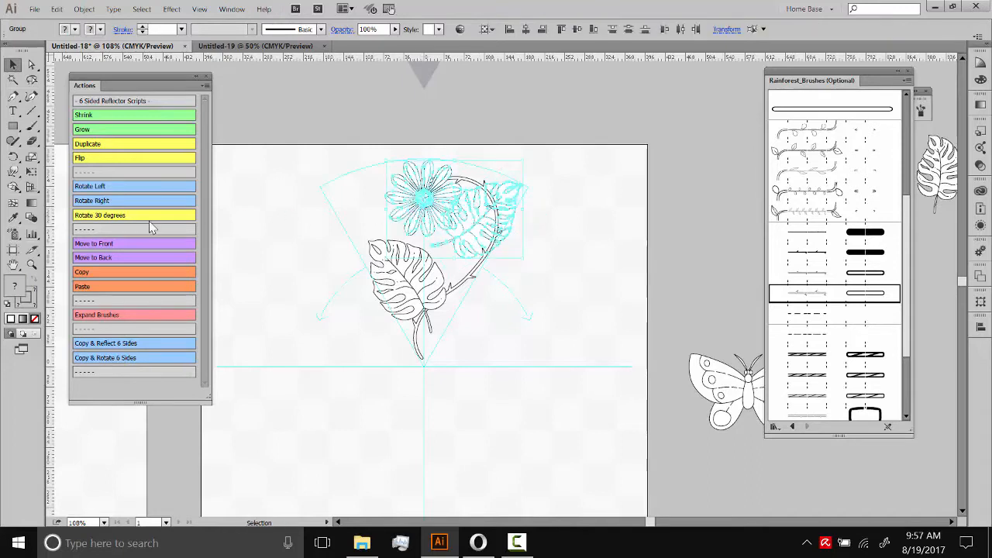
{"action": "left_click", "coordinate": [552, 263]}
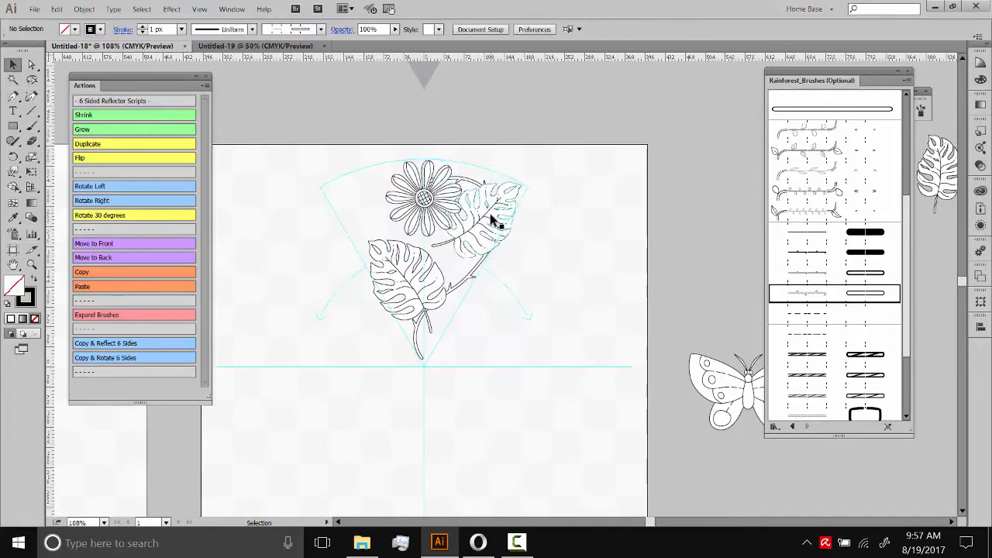
Place the butterfly left of the flower, scale it down, and rotate it sideways to face out of the wedge
{"action": "left_click_drag", "start_coordinate": [544, 291], "coordinate": [321, 192]}
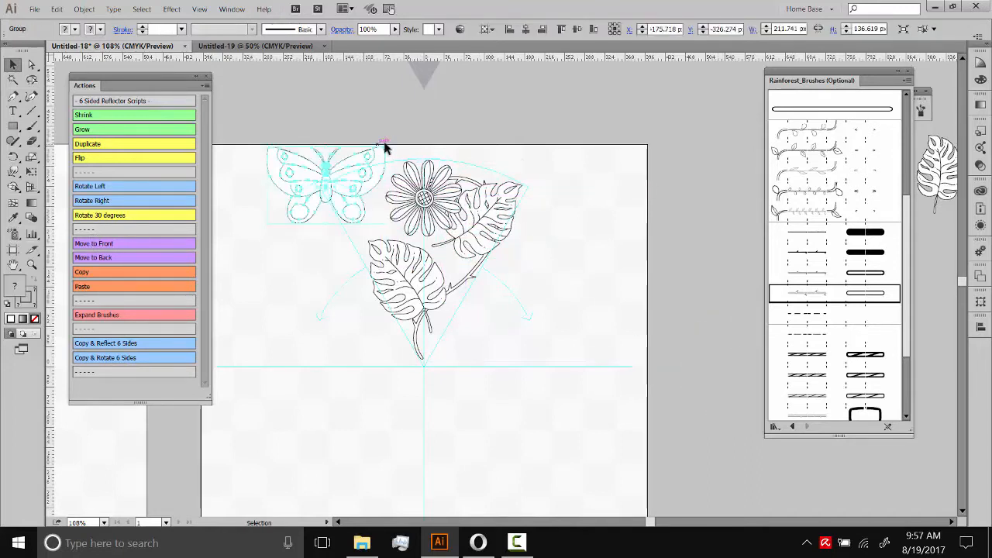
{"action": "left_click_drag", "start_coordinate": [391, 143], "coordinate": [352, 157]}
{"action": "left_click_drag", "start_coordinate": [347, 191], "coordinate": [363, 200]}
{"action": "left_click", "coordinate": [359, 156]}
{"action": "left_click", "coordinate": [362, 202]}
{"action": "left_click", "coordinate": [366, 157]}
Rotate the second leaf more upright, fine-tune its position to the right of the flower, and deselect it
{"action": "left_click_drag", "start_coordinate": [534, 285], "coordinate": [539, 290]}
{"action": "left_click_drag", "start_coordinate": [488, 232], "coordinate": [528, 195]}
{"action": "left_click", "coordinate": [490, 247]}
{"action": "left_click_drag", "start_coordinate": [480, 247], "coordinate": [481, 245]}
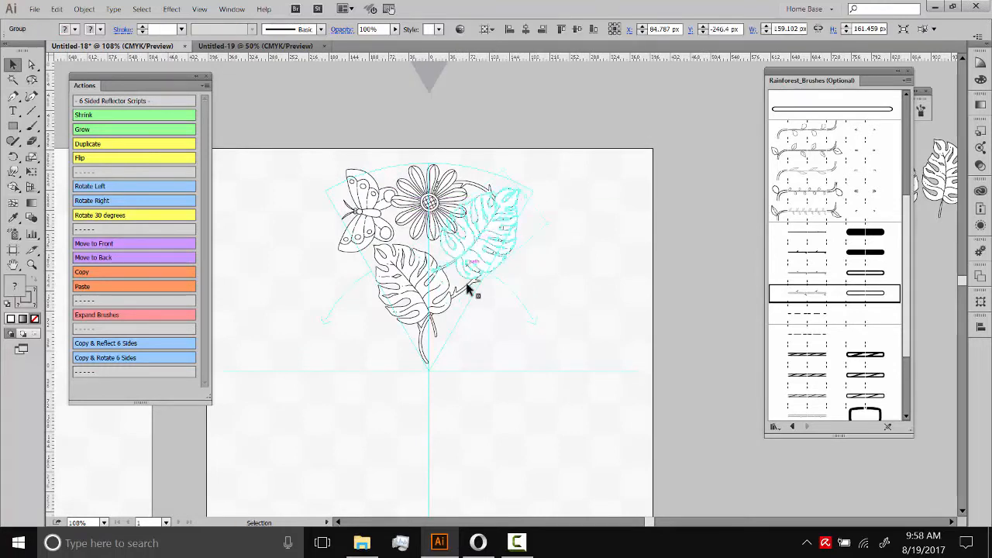
{"action": "left_click", "coordinate": [495, 326]}
{"action": "left_click_drag", "start_coordinate": [531, 280], "coordinate": [541, 279]}
{"action": "left_click_drag", "start_coordinate": [497, 246], "coordinate": [500, 245]}
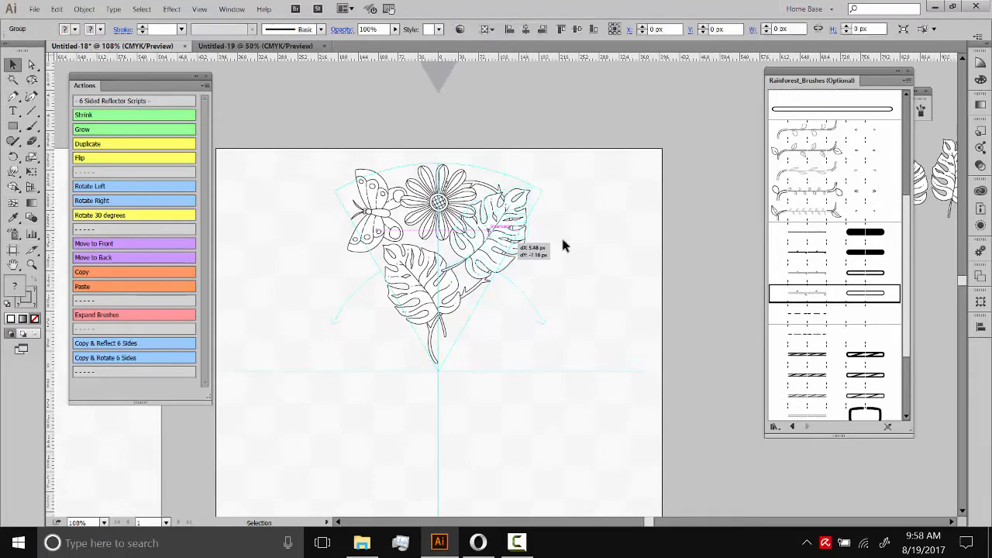
{"action": "left_click", "coordinate": [544, 241]}
{"action": "left_click_drag", "start_coordinate": [500, 354], "coordinate": [480, 356]}
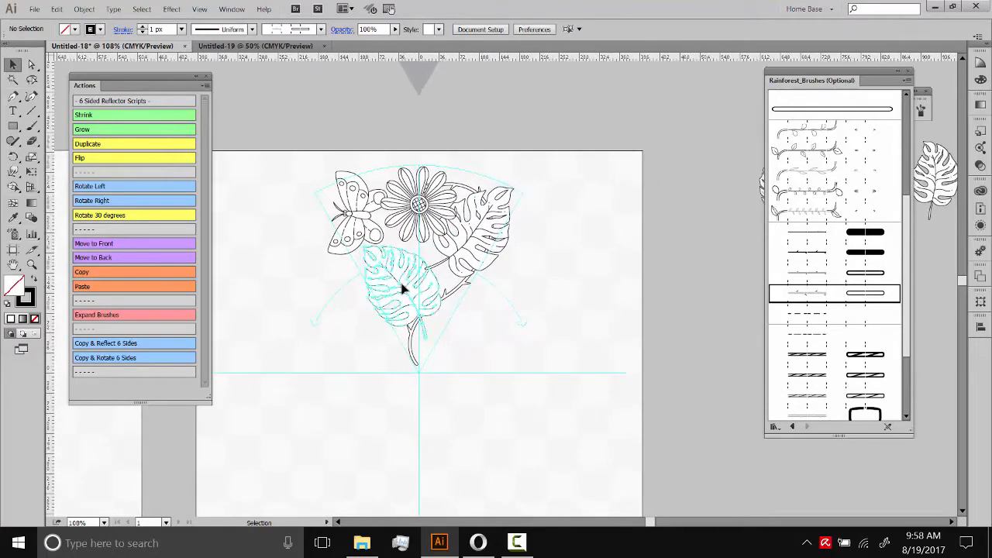
{"action": "left_click", "coordinate": [412, 310]}
{"action": "left_click_drag", "start_coordinate": [426, 308], "coordinate": [426, 308]}
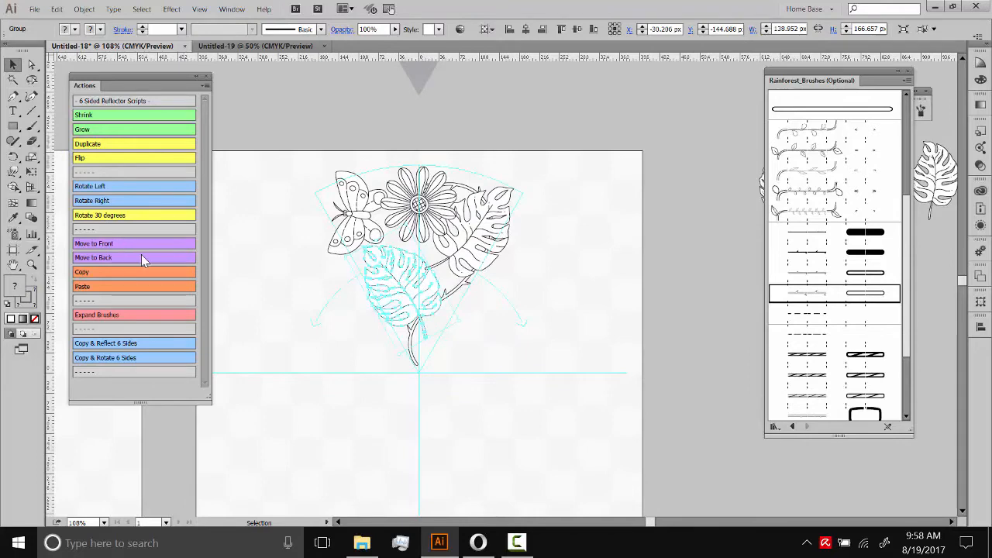
{"action": "left_click", "coordinate": [539, 355]}
{"action": "left_click_drag", "start_coordinate": [550, 269], "coordinate": [538, 290]}
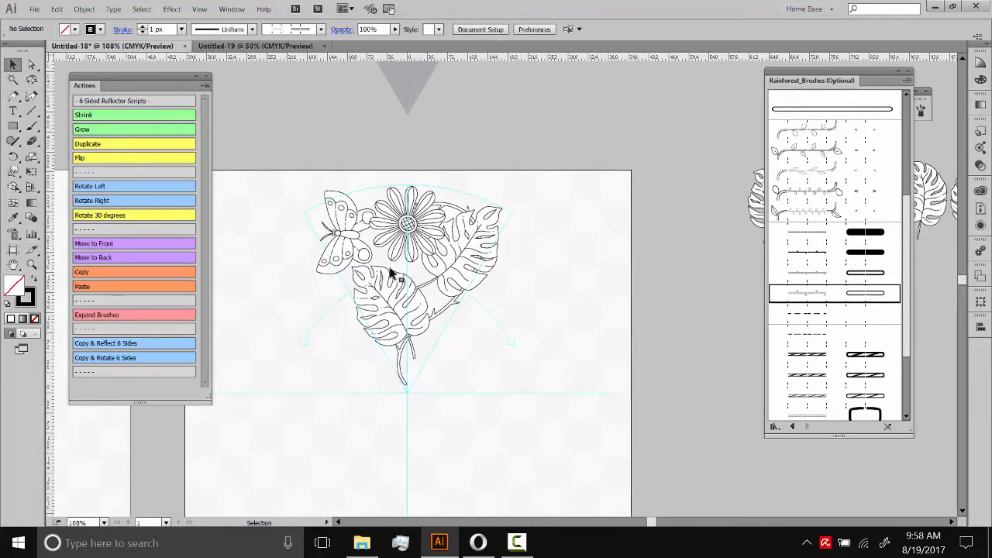
Nudge the large daisy-like flower slightly up and to the right within the wedge
{"action": "left_click", "coordinate": [497, 253]}
{"action": "left_click", "coordinate": [415, 226]}
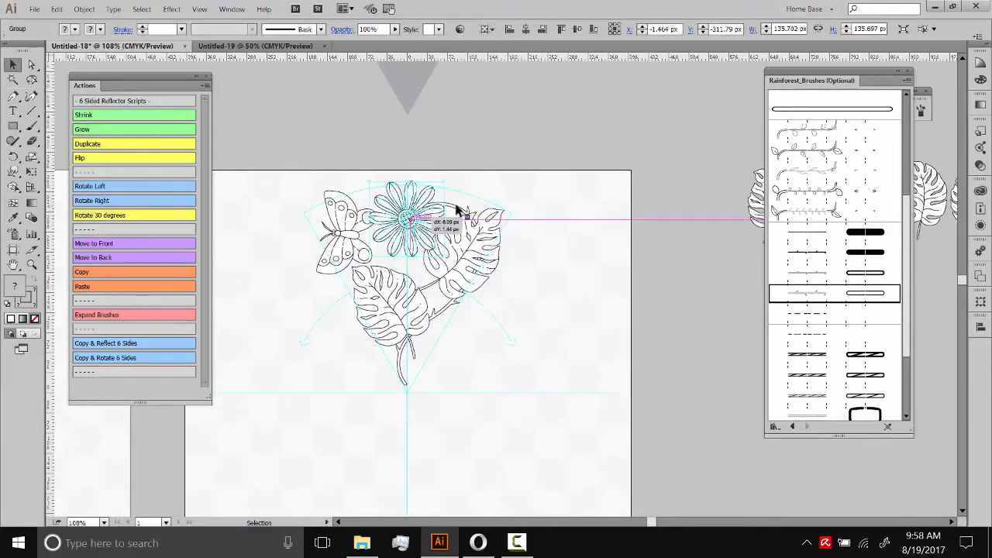
{"action": "left_click_drag", "start_coordinate": [453, 178], "coordinate": [441, 171]}
{"action": "left_click", "coordinate": [427, 218]}
Rotate the large flower in small increments, settling on a leftward turn, and deselect it
{"action": "left_click", "coordinate": [412, 221]}
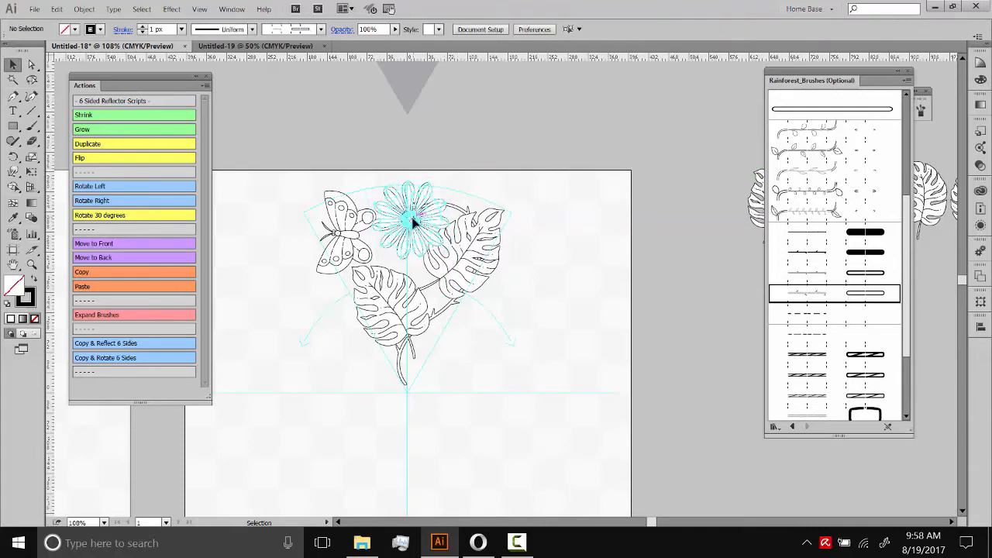
{"action": "left_click", "coordinate": [92, 189]}
{"action": "left_click", "coordinate": [93, 189]}
{"action": "left_click", "coordinate": [97, 202]}
{"action": "left_click", "coordinate": [98, 202]}
{"action": "left_click", "coordinate": [98, 202]}
{"action": "left_click", "coordinate": [98, 202]}
{"action": "left_click", "coordinate": [97, 188]}
{"action": "left_click", "coordinate": [99, 189]}
{"action": "left_click", "coordinate": [99, 189]}
{"action": "left_click", "coordinate": [99, 188]}
{"action": "left_click", "coordinate": [98, 188]}
{"action": "left_click", "coordinate": [98, 189]}
{"action": "left_click", "coordinate": [99, 188]}
{"action": "left_click", "coordinate": [98, 189]}
{"action": "left_click", "coordinate": [99, 188]}
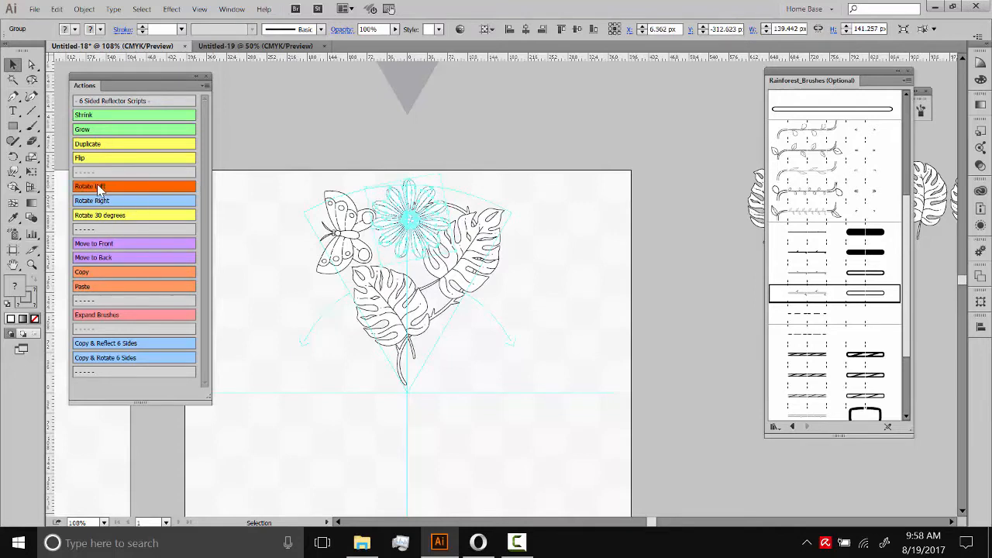
{"action": "left_click", "coordinate": [504, 163]}
{"action": "scroll", "coordinate": [497, 206], "scroll_direction": "down", "scroll_amount": 1}
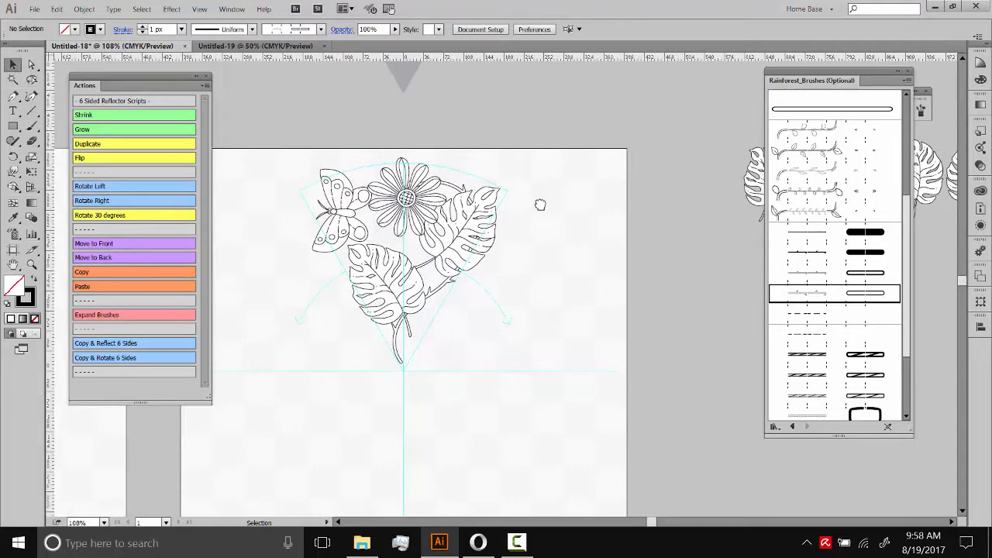
Move the lower monstera leaf down and right toward the wedge's tip to open space beneath the large flower
{"action": "left_click_drag", "start_coordinate": [540, 205], "coordinate": [538, 233]}
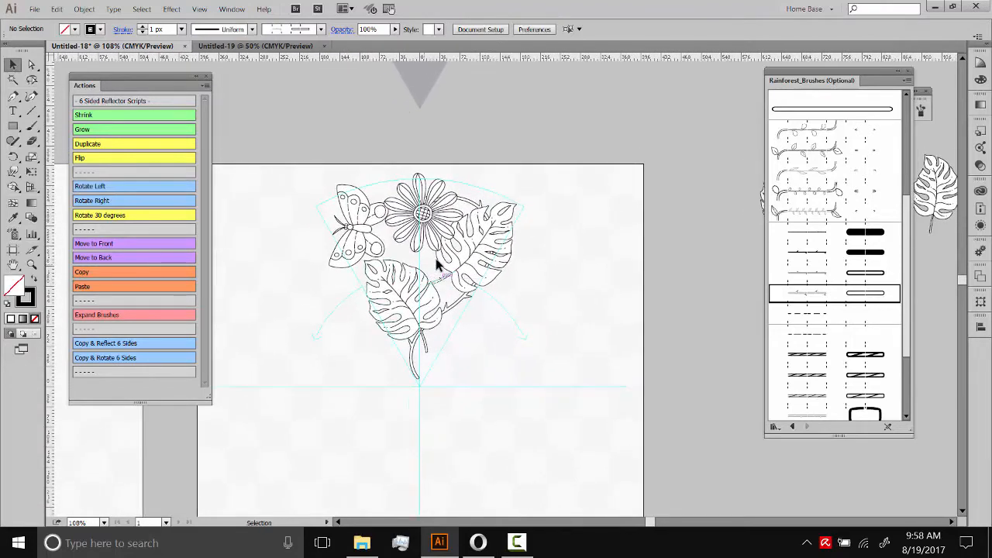
{"action": "left_click", "coordinate": [409, 312]}
{"action": "left_click_drag", "start_coordinate": [409, 311], "coordinate": [415, 325]}
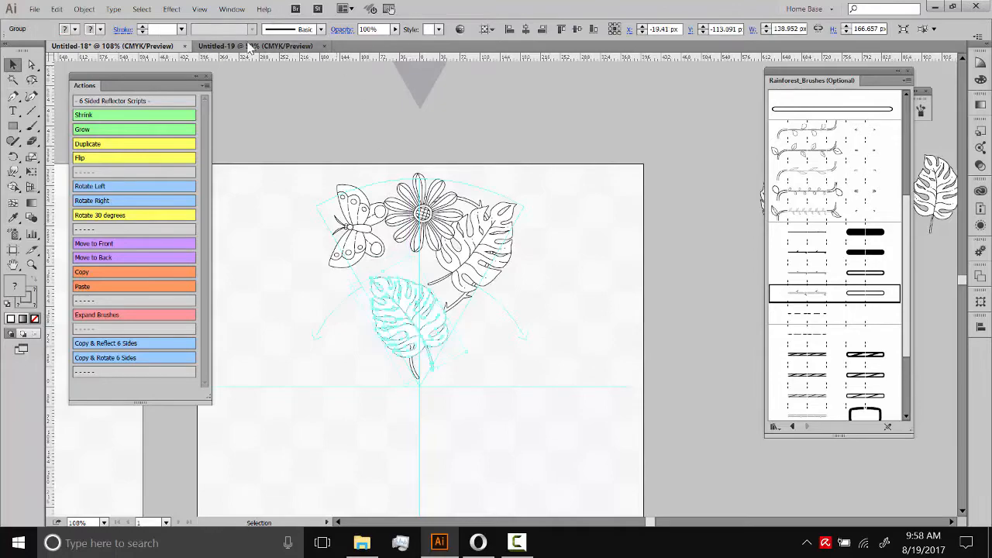
Copy a small five-petal flower from the Untitled-19 flower collection and place it in the wedge below the large flower
{"action": "left_click", "coordinate": [261, 47]}
{"action": "left_click_drag", "start_coordinate": [405, 215], "coordinate": [615, 188]}
{"action": "left_click", "coordinate": [438, 225]}
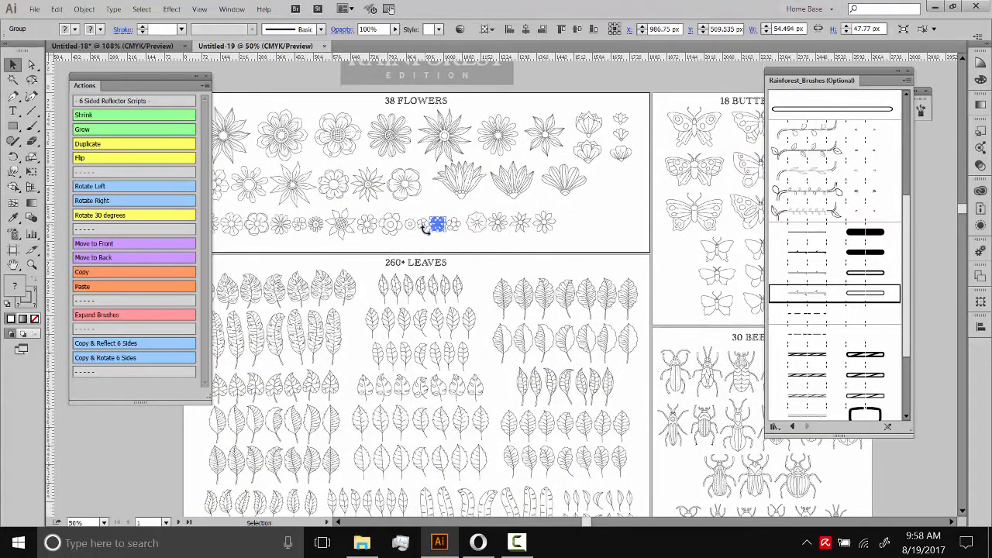
{"action": "left_click_drag", "start_coordinate": [425, 229], "coordinate": [409, 228]}
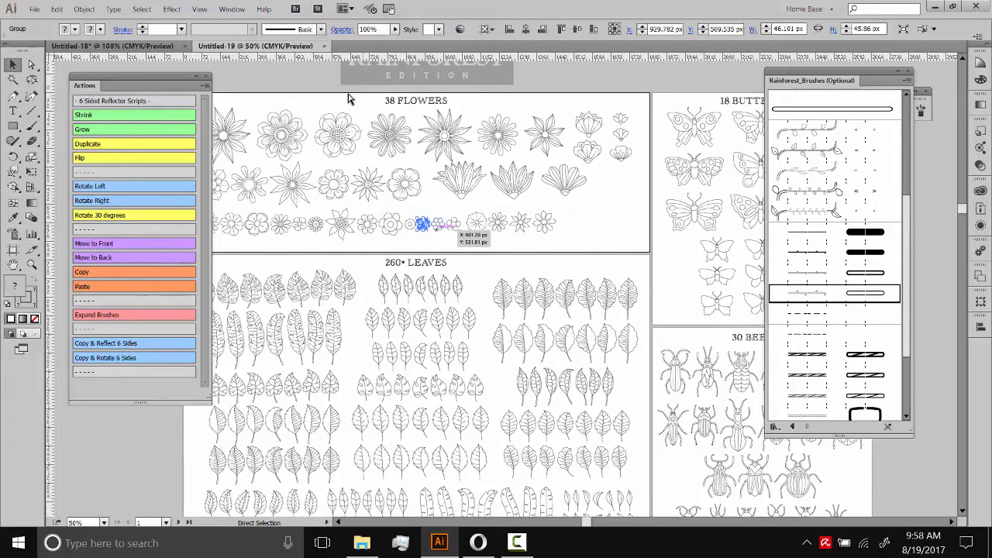
{"action": "left_click", "coordinate": [147, 48]}
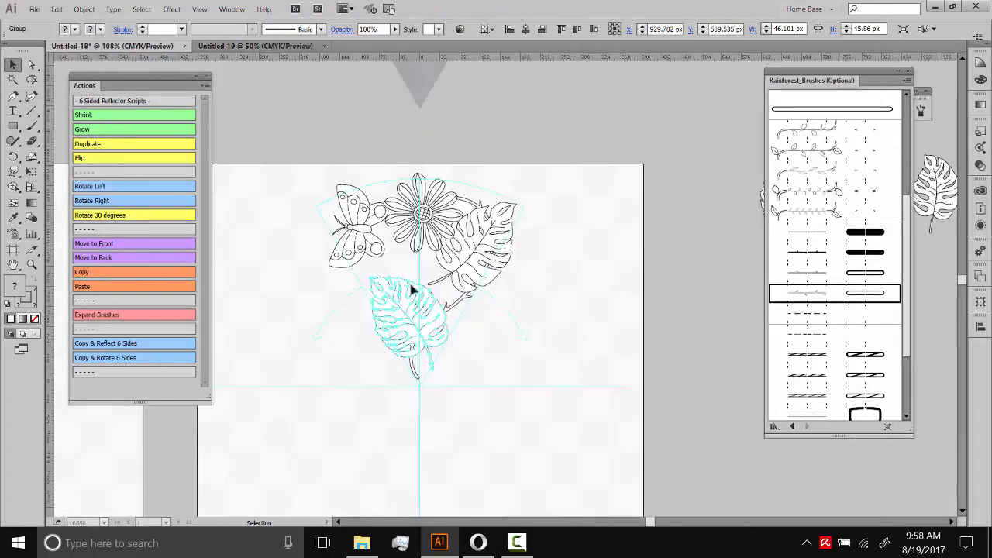
{"action": "key", "text": "ctrl+v"}
{"action": "left_click", "coordinate": [534, 360]}
{"action": "left_click_drag", "start_coordinate": [503, 286], "coordinate": [397, 260]}
Fine-tune the positions of the lower leaf and the small five-petal flower, and clear the selection
{"action": "left_click", "coordinate": [466, 350]}
{"action": "left_click_drag", "start_coordinate": [407, 310], "coordinate": [406, 308]}
{"action": "left_click_drag", "start_coordinate": [398, 263], "coordinate": [407, 263]}
{"action": "left_click", "coordinate": [520, 316]}
Select all the wedge artwork and generate the mandala with the Copy & Rotate 6 Sides action
{"action": "key", "text": "space"}
{"action": "left_click_drag", "start_coordinate": [504, 339], "coordinate": [577, 244]}
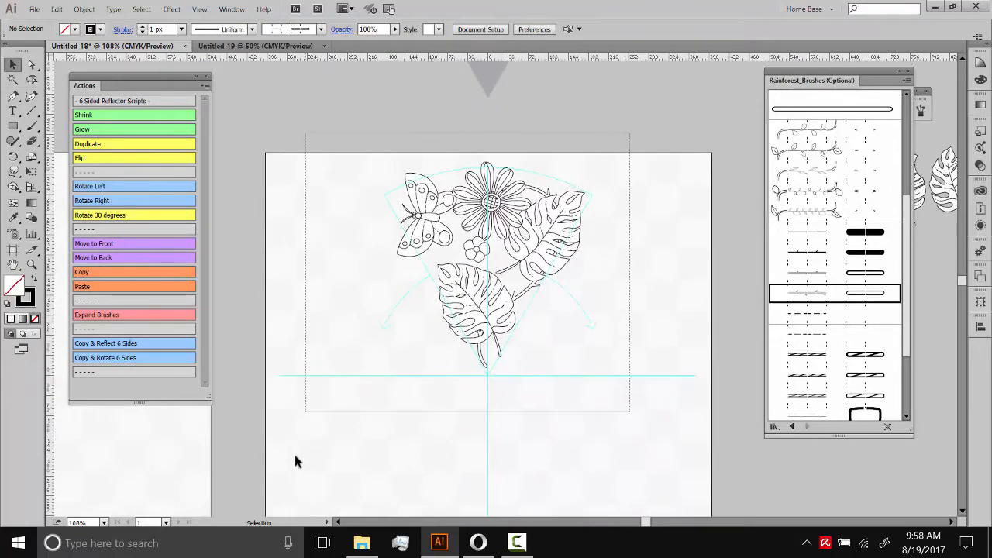
{"action": "left_click", "coordinate": [449, 356]}
{"action": "key", "text": "space"}
{"action": "left_click_drag", "start_coordinate": [405, 374], "coordinate": [401, 342]}
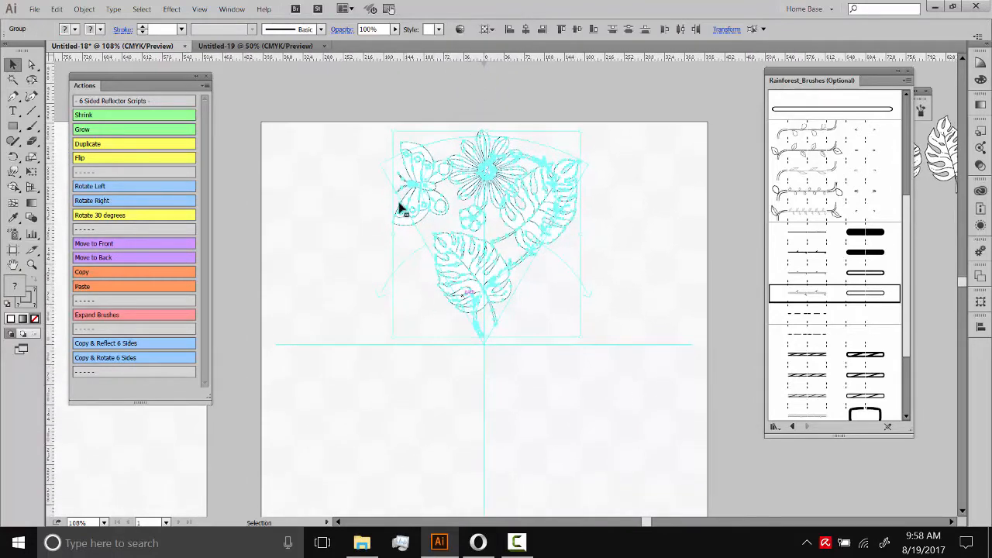
{"action": "left_click", "coordinate": [108, 365]}
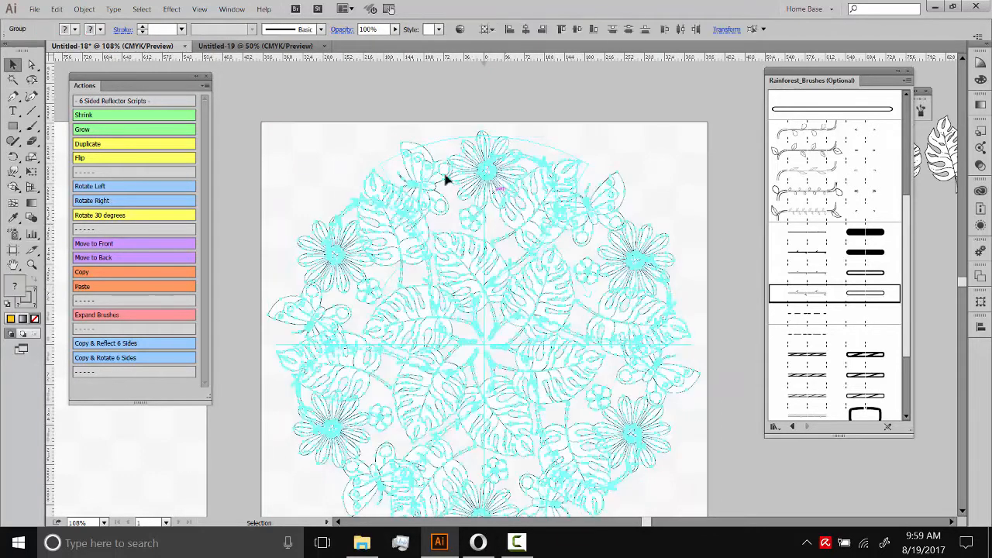
{"action": "key", "text": "ctrl+z"}
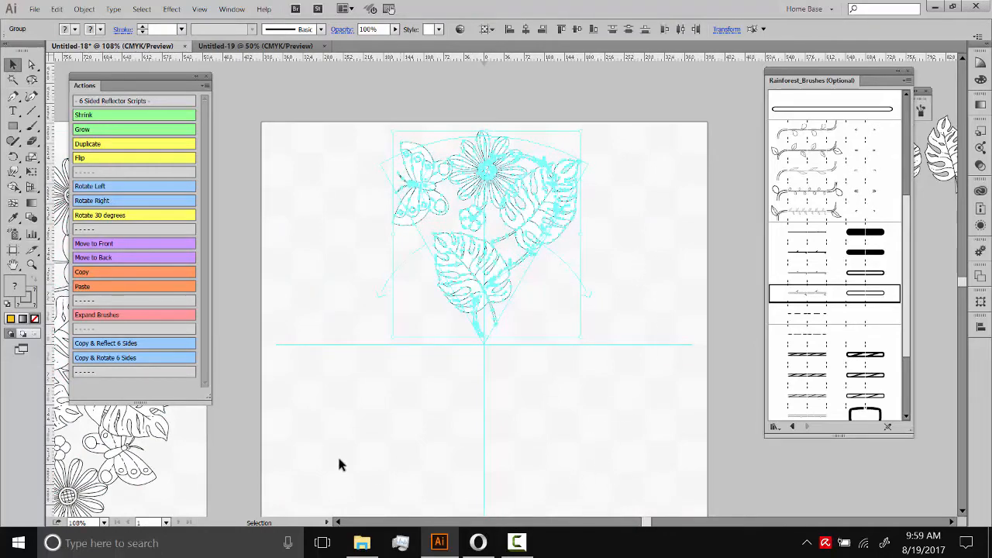
Examine the generated mandala on the Output artboard for gaps and overlaps, comparing it with the source wedge
{"action": "left_click_drag", "start_coordinate": [336, 379], "coordinate": [801, 325]}
{"action": "left_click_drag", "start_coordinate": [629, 283], "coordinate": [611, 286]}
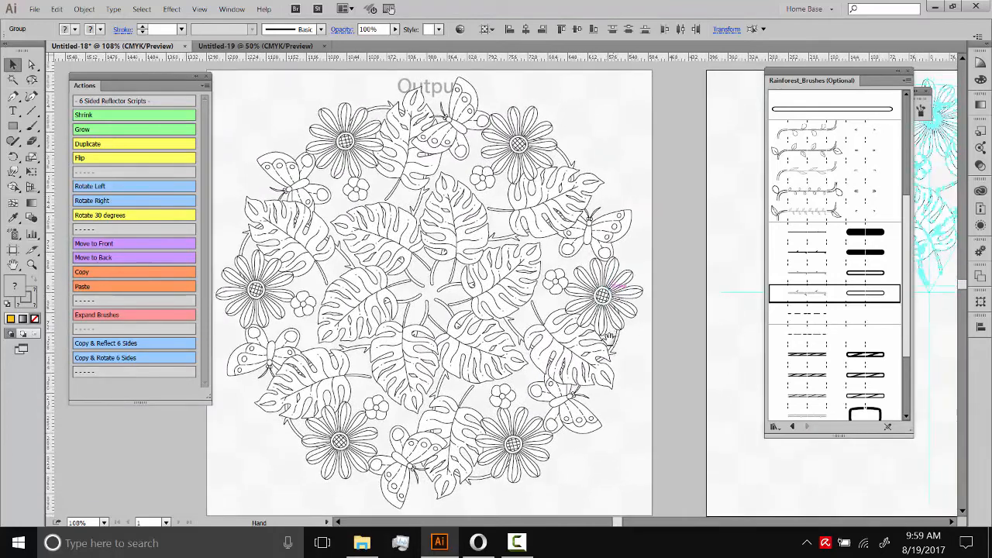
{"action": "left_click_drag", "start_coordinate": [607, 335], "coordinate": [599, 330]}
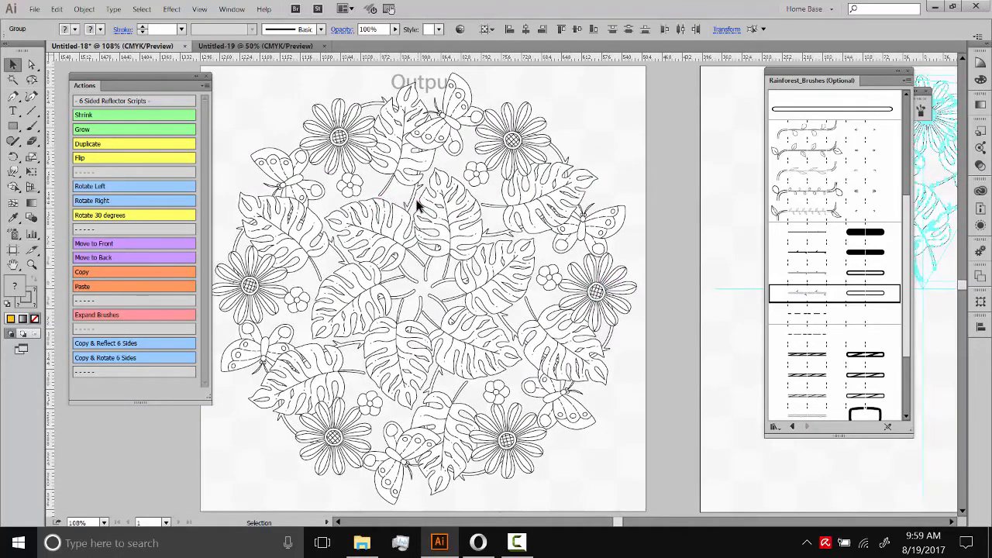
{"action": "left_click_drag", "start_coordinate": [754, 194], "coordinate": [454, 211]}
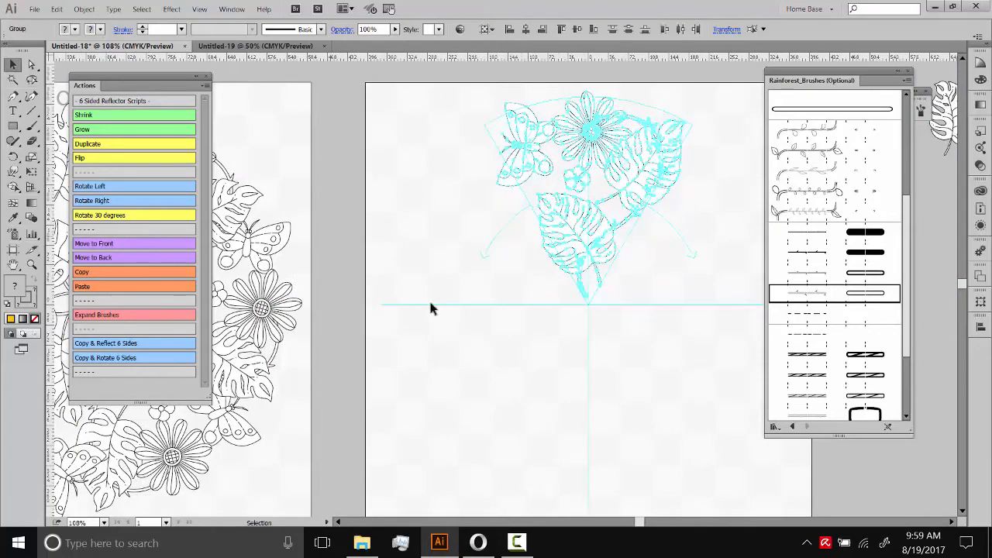
{"action": "key", "text": "space"}
{"action": "mouse_move", "coordinate": [408, 318]}
{"action": "left_mouse_down"}
{"action": "mouse_move", "coordinate": [615, 276]}
{"action": "mouse_move", "coordinate": [624, 324]}
{"action": "mouse_move", "coordinate": [612, 351]}
{"action": "mouse_move", "coordinate": [629, 335]}
{"action": "mouse_move", "coordinate": [638, 343]}
{"action": "left_mouse_up"}
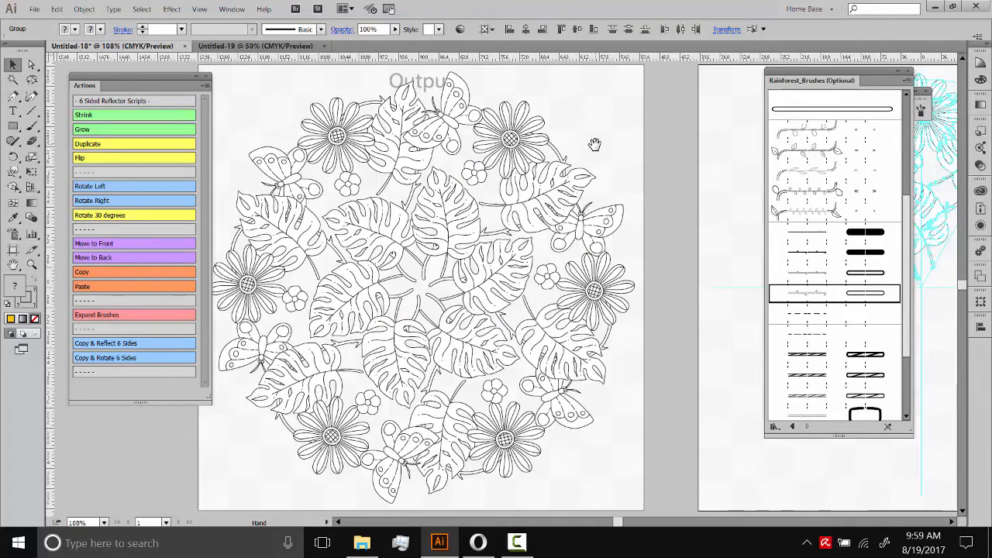
{"action": "left_click_drag", "start_coordinate": [603, 142], "coordinate": [444, 154]}
{"action": "left_click_drag", "start_coordinate": [579, 172], "coordinate": [465, 195]}
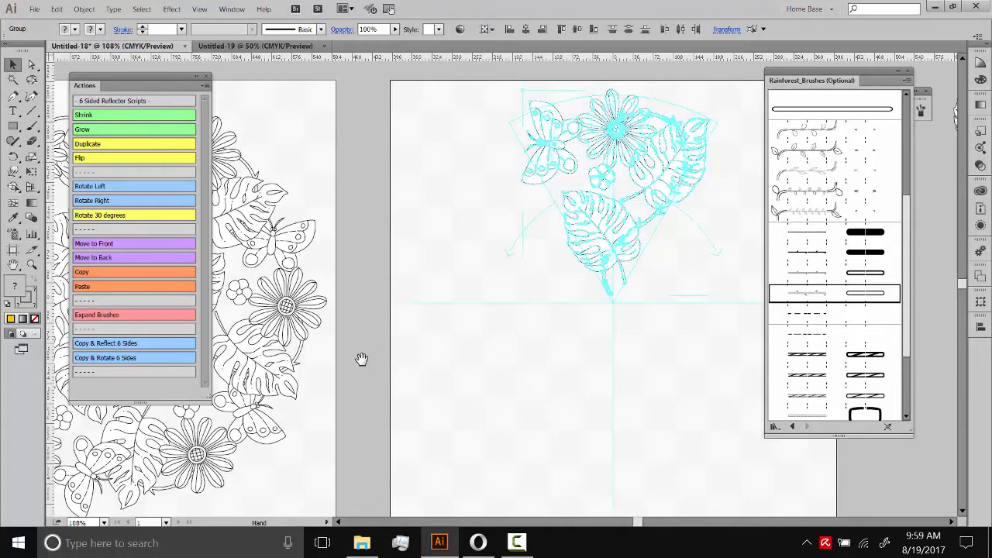
{"action": "left_click_drag", "start_coordinate": [352, 342], "coordinate": [480, 292]}
{"action": "left_click_drag", "start_coordinate": [455, 327], "coordinate": [542, 353]}
{"action": "left_click_drag", "start_coordinate": [418, 232], "coordinate": [469, 230]}
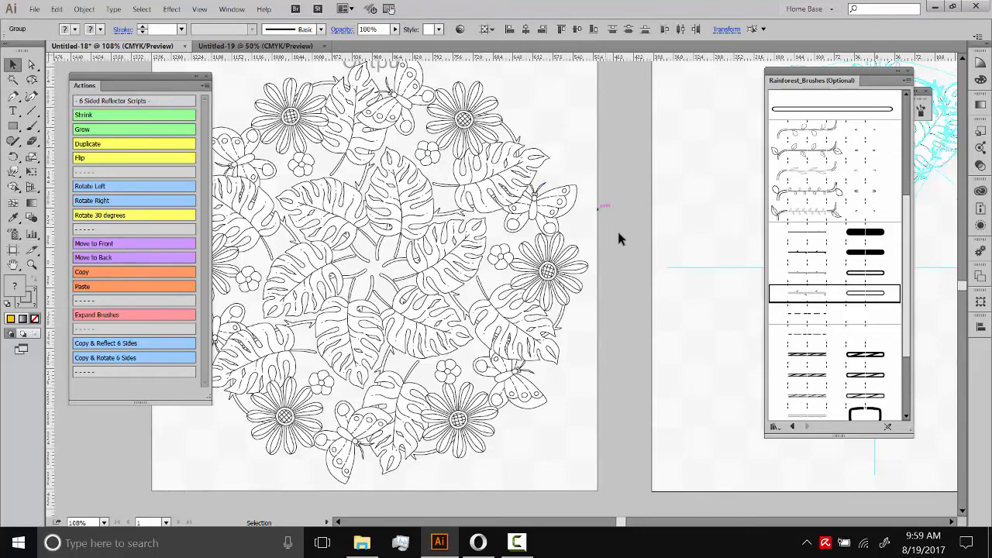
{"action": "left_click_drag", "start_coordinate": [624, 260], "coordinate": [421, 301]}
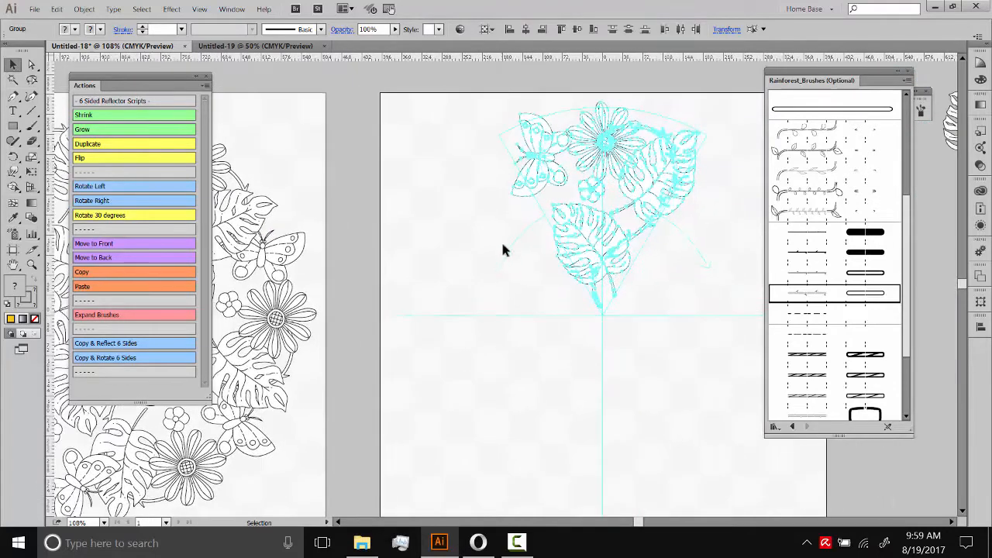
Shift the small five-petal flower left toward the butterfly, shrink it slightly, and deselect it
{"action": "left_click", "coordinate": [502, 239]}
{"action": "left_click_drag", "start_coordinate": [598, 196], "coordinate": [582, 191]}
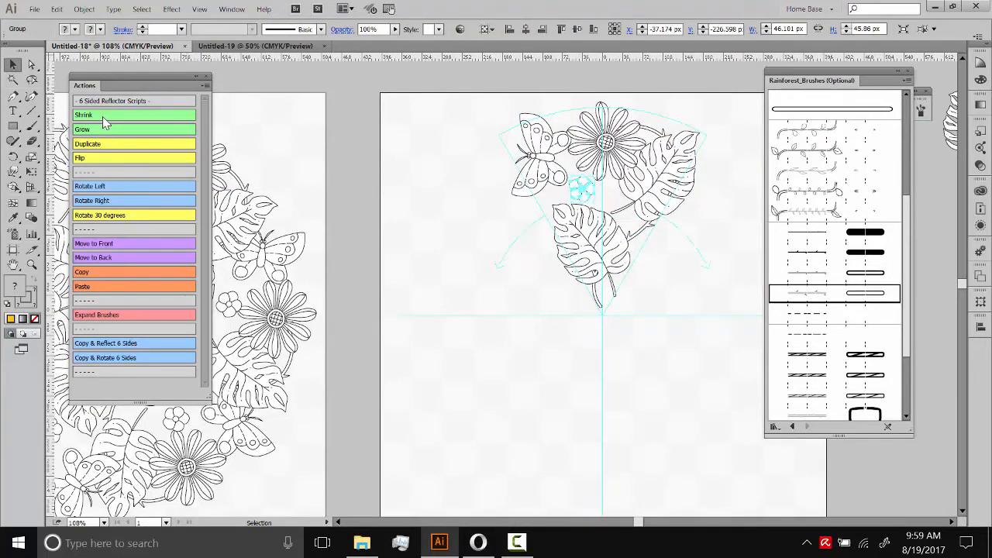
{"action": "left_click", "coordinate": [424, 240]}
{"action": "left_click_drag", "start_coordinate": [511, 290], "coordinate": [494, 279]}
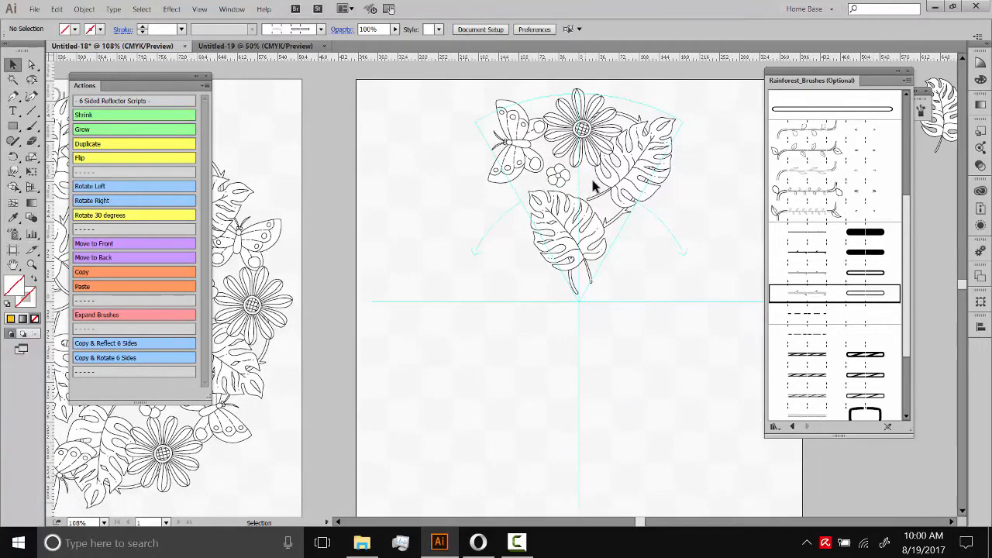
Copy the tiny ring-centred flower from the Untitled-19 collection and place it to the right of the small five-petal flower
{"action": "left_click", "coordinate": [255, 46]}
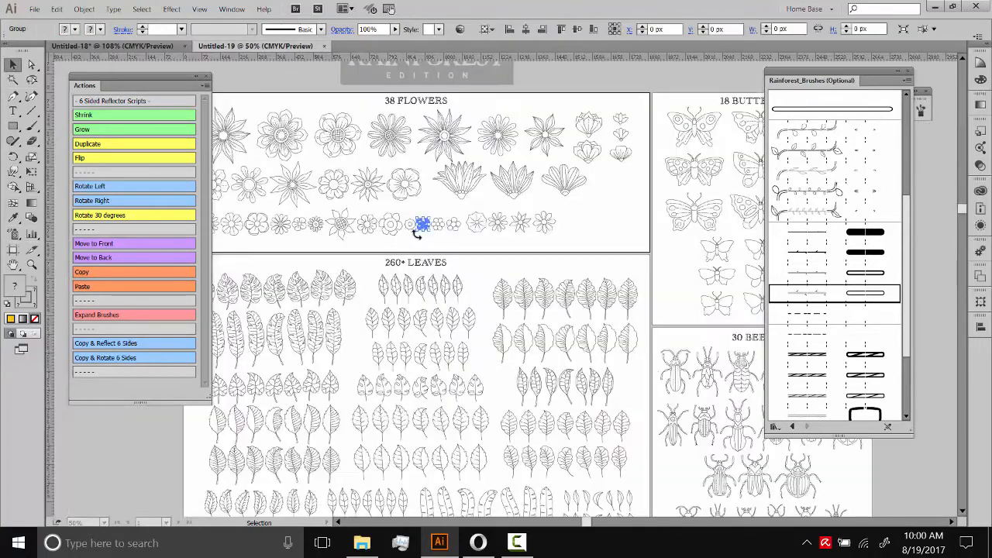
{"action": "left_click", "coordinate": [454, 254]}
{"action": "mouse_move", "coordinate": [356, 252]}
{"action": "left_mouse_down"}
{"action": "mouse_move", "coordinate": [417, 248]}
{"action": "mouse_move", "coordinate": [354, 256]}
{"action": "left_mouse_up"}
{"action": "left_click_drag", "start_coordinate": [452, 255], "coordinate": [402, 251]}
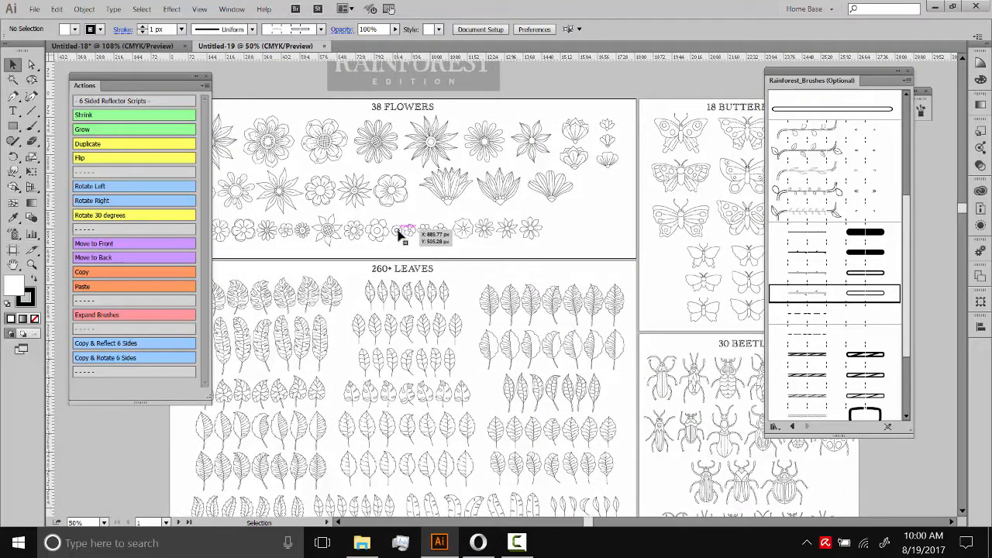
{"action": "left_click", "coordinate": [397, 231]}
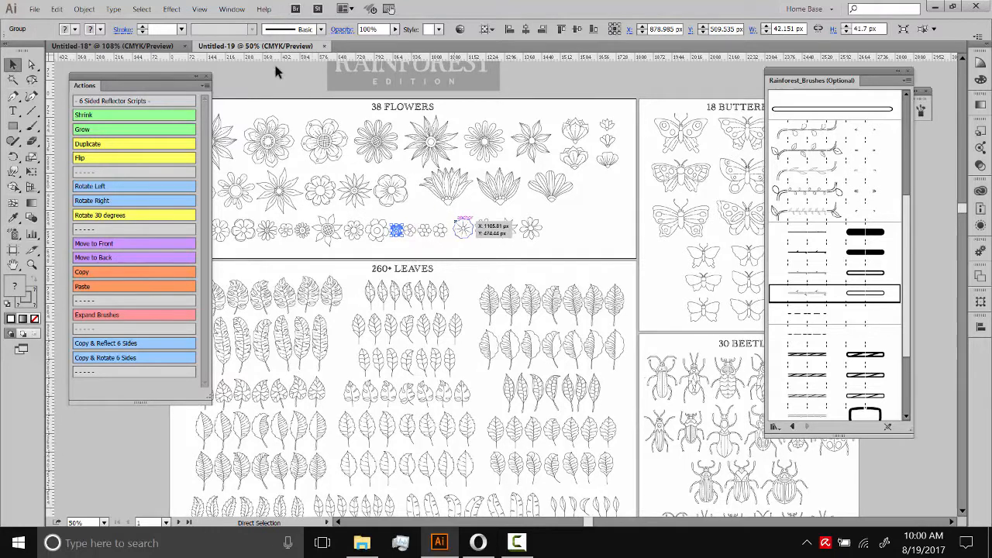
{"action": "left_click", "coordinate": [138, 51]}
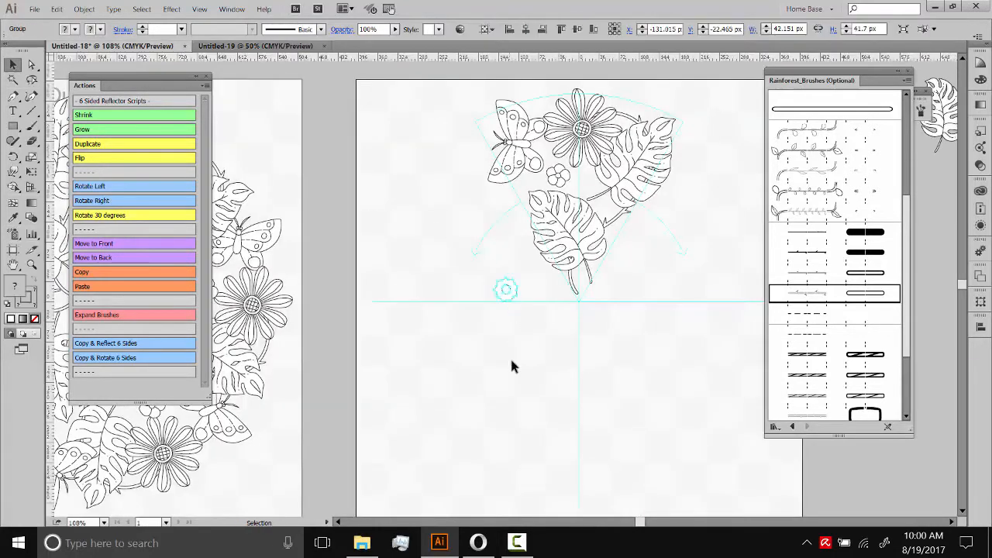
{"action": "left_click_drag", "start_coordinate": [449, 294], "coordinate": [530, 189]}
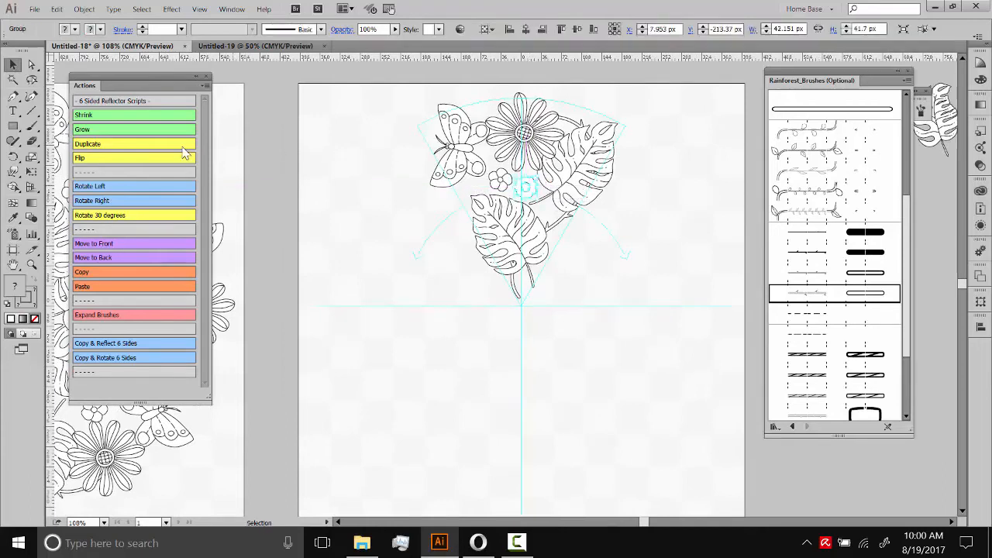
Shrink the newly added tiny flower to about 26.6 px wide and fine-tune its position below the large flower
{"action": "left_click", "coordinate": [98, 120]}
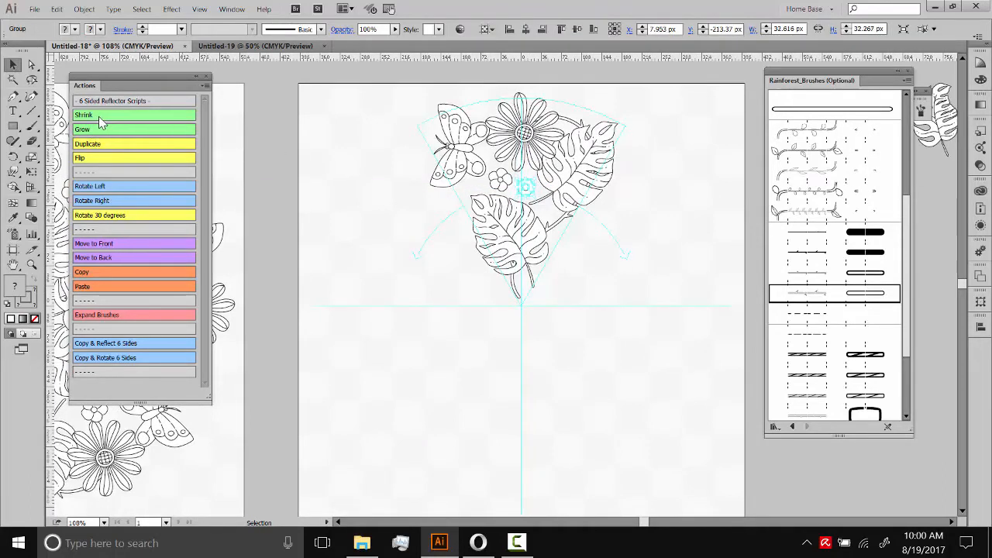
{"action": "left_click", "coordinate": [370, 285]}
{"action": "left_click_drag", "start_coordinate": [529, 197], "coordinate": [532, 196]}
{"action": "left_click", "coordinate": [613, 239]}
{"action": "left_click_drag", "start_coordinate": [618, 239], "coordinate": [596, 243]}
{"action": "left_click_drag", "start_coordinate": [514, 195], "coordinate": [517, 197]}
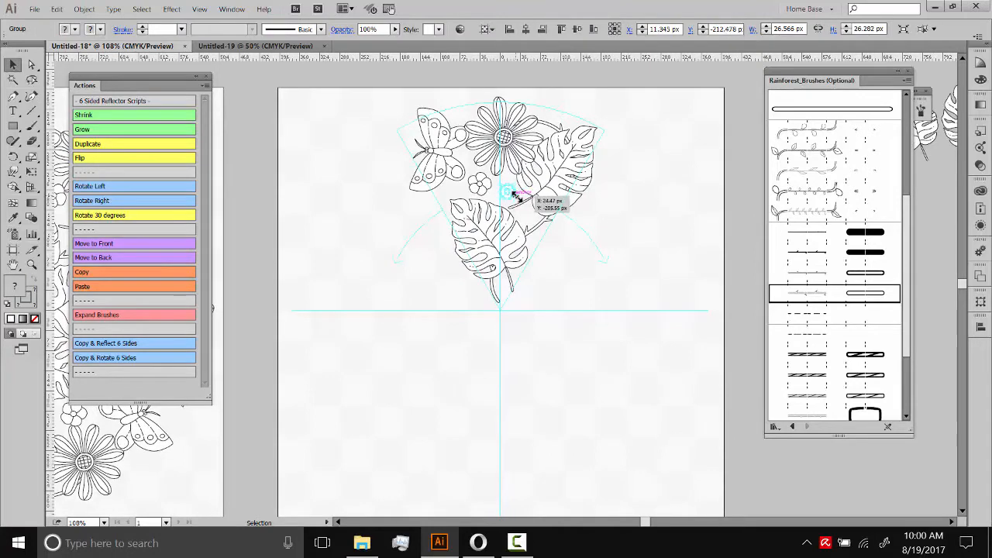
{"action": "left_click_drag", "start_coordinate": [575, 405], "coordinate": [620, 400]}
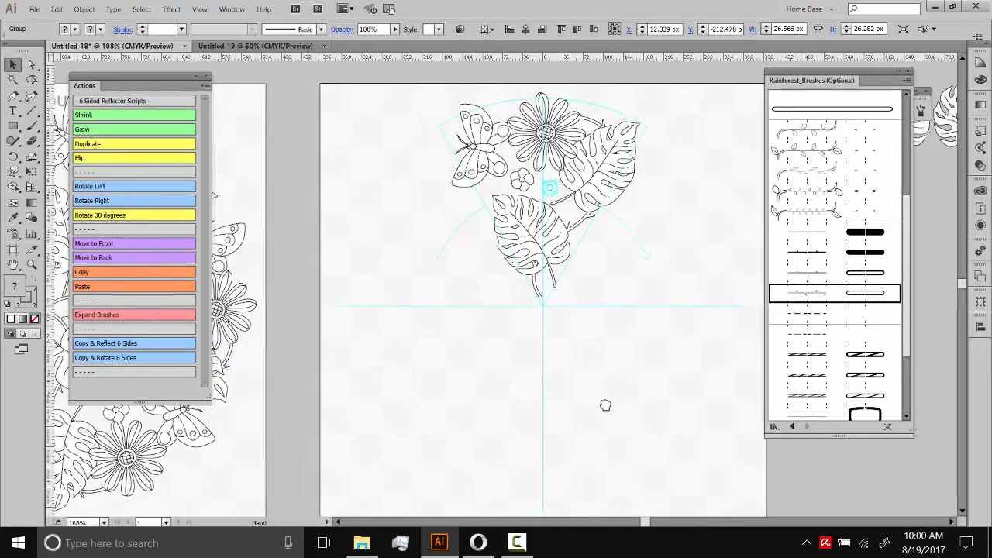
{"action": "left_click_drag", "start_coordinate": [375, 292], "coordinate": [470, 282]}
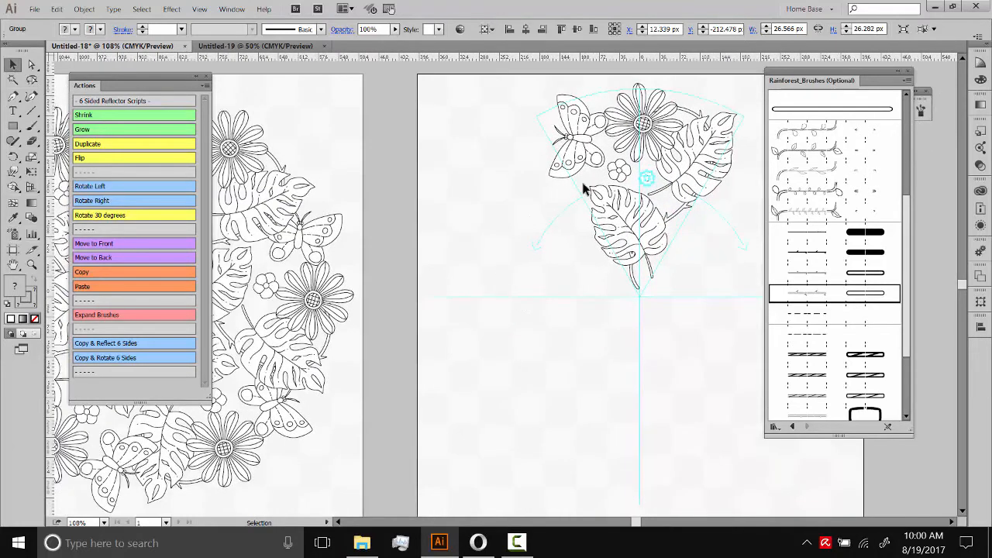
{"action": "left_click_drag", "start_coordinate": [453, 286], "coordinate": [578, 310]}
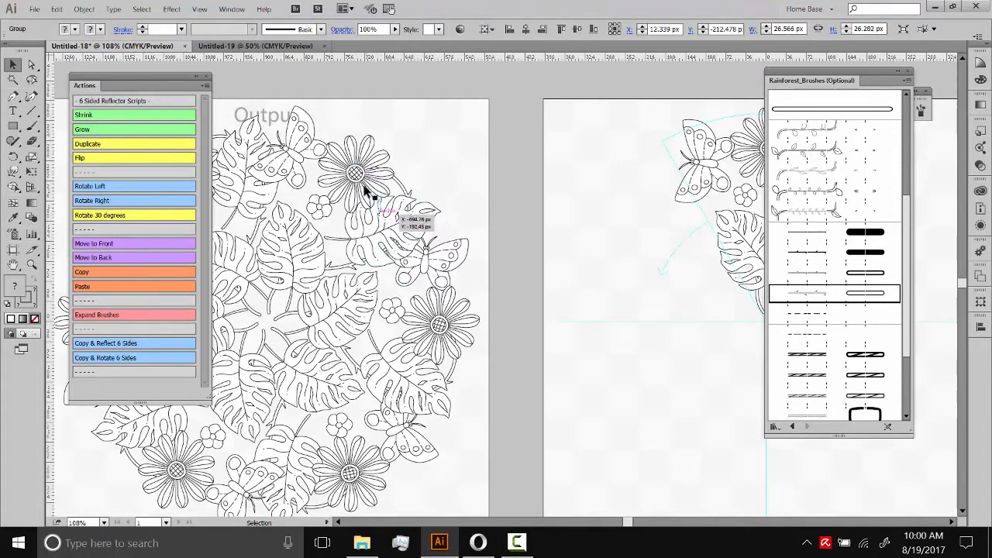
Delete the previous mandala from the Output artboard
{"action": "left_click_drag", "start_coordinate": [605, 271], "coordinate": [411, 240]}
{"action": "left_click_drag", "start_coordinate": [433, 327], "coordinate": [331, 360]}
{"action": "left_click", "coordinate": [527, 195]}
{"action": "left_click_drag", "start_coordinate": [558, 135], "coordinate": [558, 133]}
{"action": "left_click", "coordinate": [609, 330]}
{"action": "left_click_drag", "start_coordinate": [557, 298], "coordinate": [593, 289]}
{"action": "left_click_drag", "start_coordinate": [467, 310], "coordinate": [560, 303]}
{"action": "left_click_drag", "start_coordinate": [348, 307], "coordinate": [571, 314]}
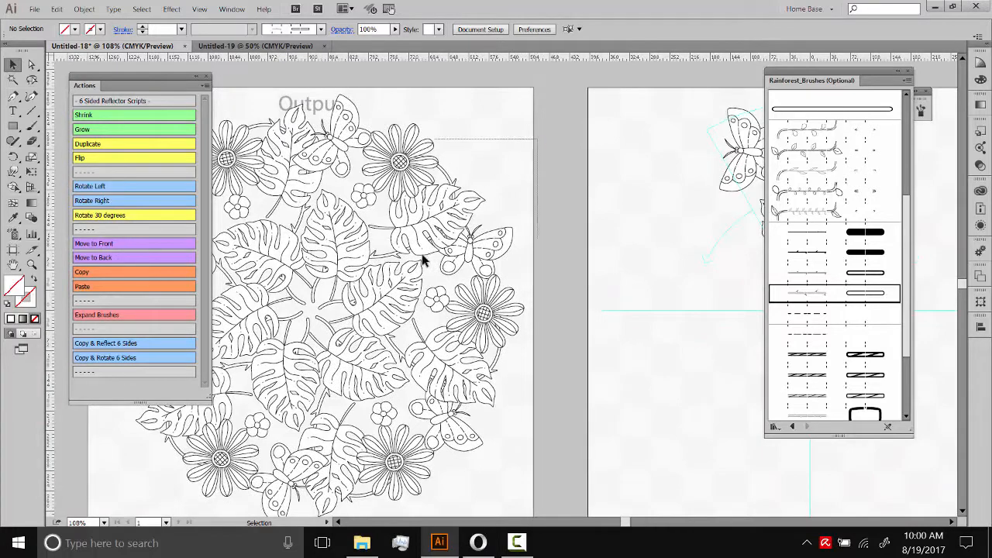
{"action": "left_click", "coordinate": [402, 269]}
{"action": "key", "text": "Delete"}
Select the artwork in the source wedge and generate a new mandala from it with the Copy & Rotate 6 Sides action
{"action": "left_click_drag", "start_coordinate": [668, 347], "coordinate": [349, 349]}
{"action": "left_click_drag", "start_coordinate": [626, 91], "coordinate": [327, 364]}
{"action": "left_click", "coordinate": [102, 359]}
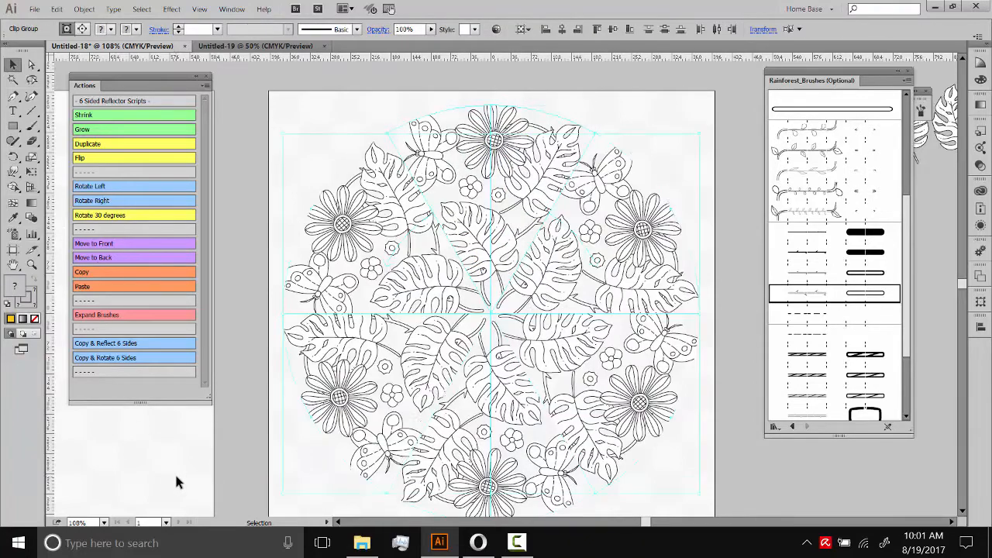
{"action": "key", "text": "ctrl+z"}
{"action": "key", "text": "ctrl+z"}
{"action": "key", "text": "ctrl+z"}
{"action": "key", "text": "ctrl+z"}
{"action": "key", "text": "ctrl+z"}
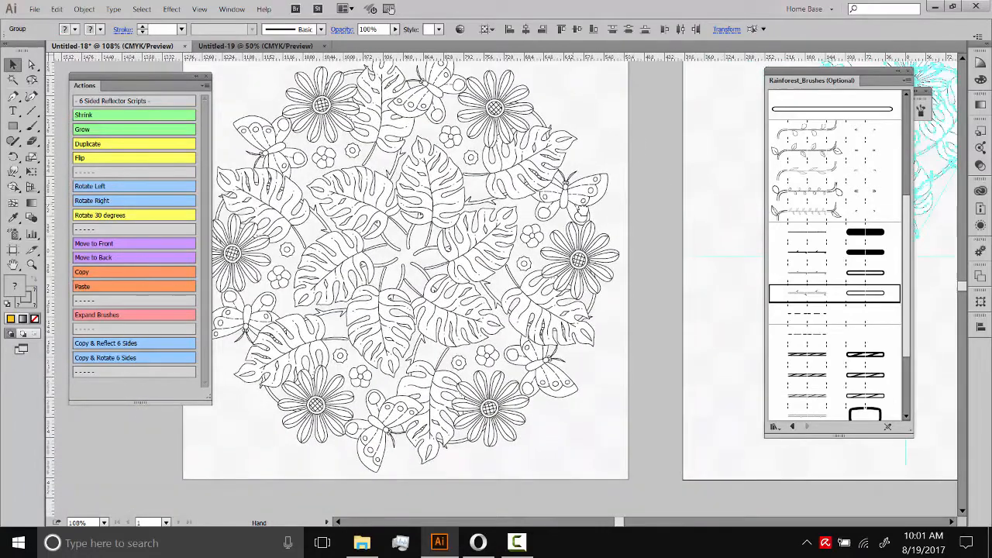
Nudge the newly generated mandala into the centre of the Output artboard and deselect it
{"action": "left_click_drag", "start_coordinate": [582, 211], "coordinate": [619, 231]}
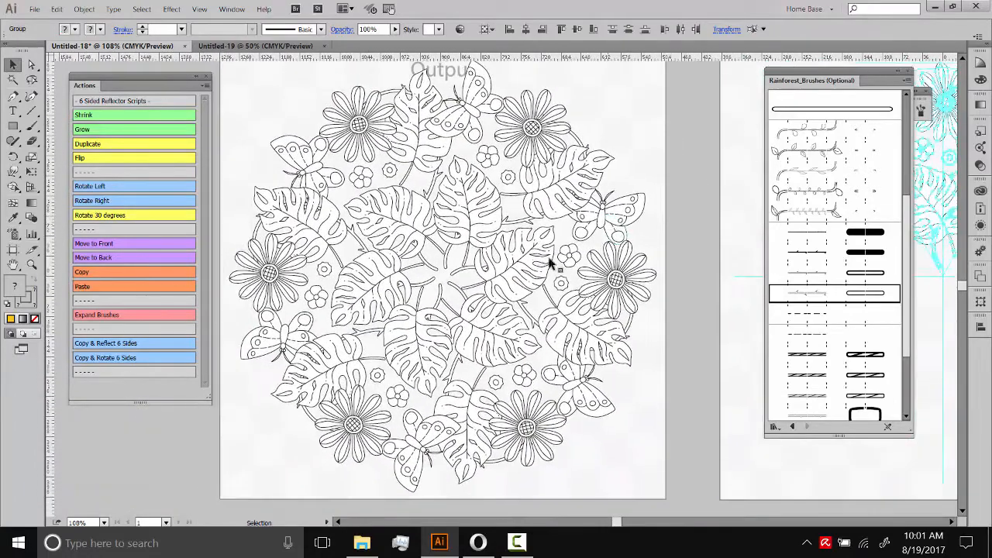
{"action": "left_click_drag", "start_coordinate": [565, 295], "coordinate": [592, 302]}
{"action": "left_click_drag", "start_coordinate": [563, 133], "coordinate": [580, 150]}
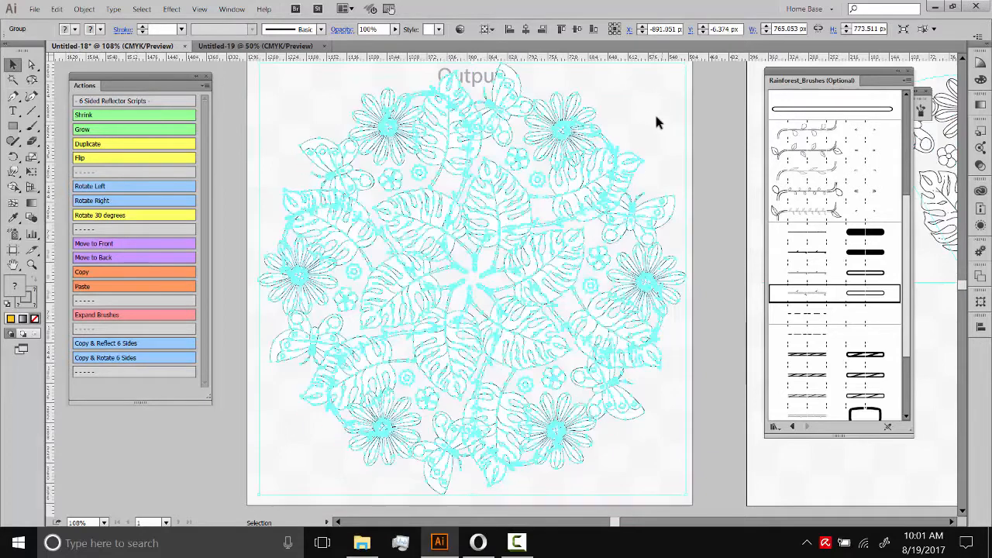
{"action": "left_click", "coordinate": [658, 123]}
Isolate the mandala group on the Output artboard so its individual elements can be edited
{"action": "left_click_drag", "start_coordinate": [639, 139], "coordinate": [621, 124]}
{"action": "mouse_move", "coordinate": [620, 167]}
{"action": "left_mouse_down"}
{"action": "mouse_move", "coordinate": [551, 272]}
{"action": "mouse_move", "coordinate": [507, 215]}
{"action": "mouse_move", "coordinate": [516, 248]}
{"action": "mouse_move", "coordinate": [527, 251]}
{"action": "mouse_move", "coordinate": [509, 227]}
{"action": "left_mouse_up"}
{"action": "mouse_move", "coordinate": [404, 199]}
{"action": "left_mouse_down"}
{"action": "mouse_move", "coordinate": [409, 213]}
{"action": "mouse_move", "coordinate": [394, 213]}
{"action": "left_mouse_up"}
{"action": "left_click_drag", "start_coordinate": [470, 148], "coordinate": [479, 172]}
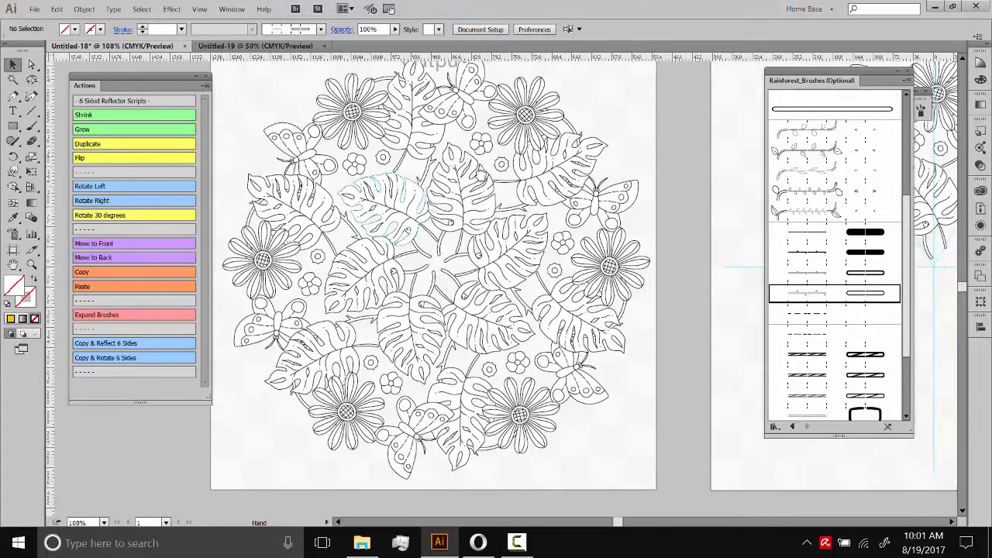
{"action": "left_click_drag", "start_coordinate": [439, 117], "coordinate": [443, 138]}
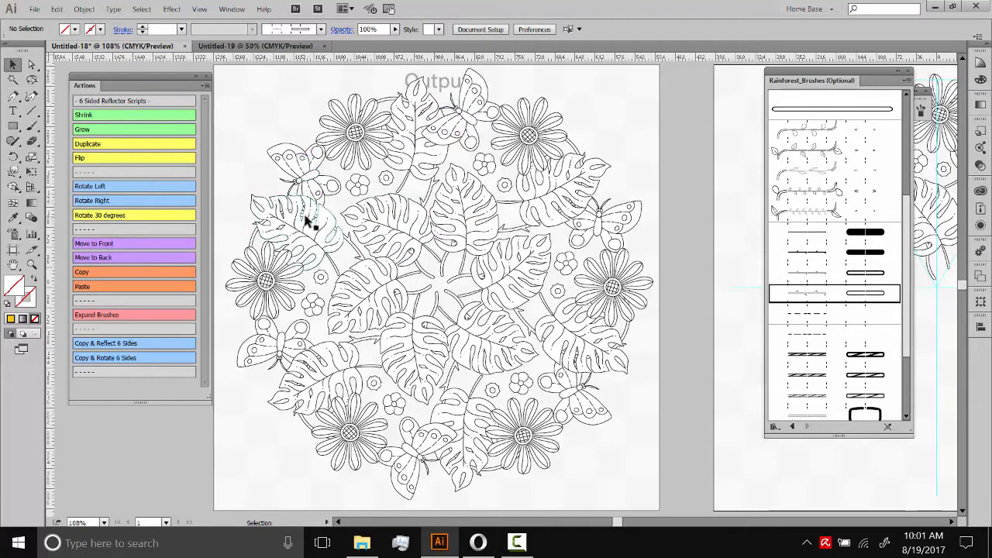
{"action": "left_click", "coordinate": [418, 164]}
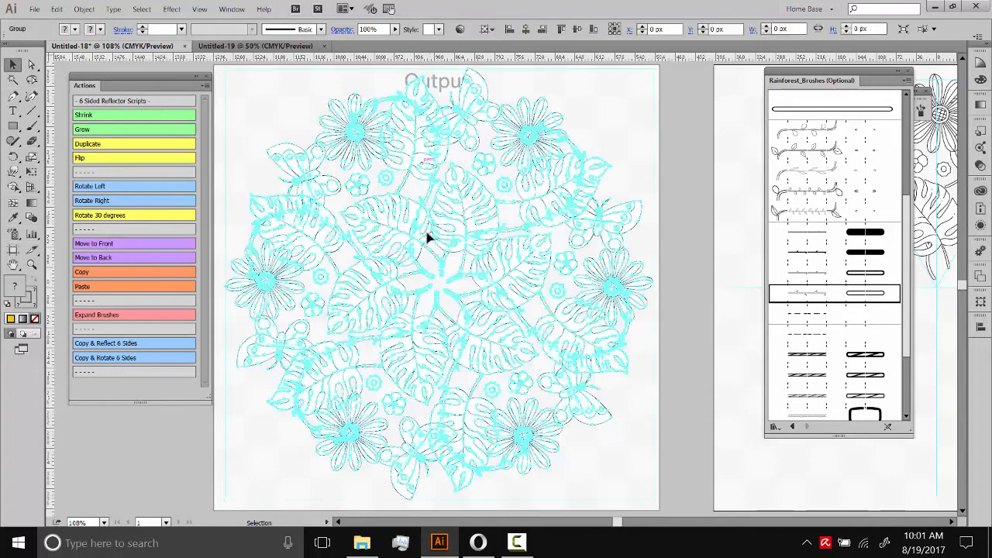
{"action": "double_click", "coordinate": [419, 151]}
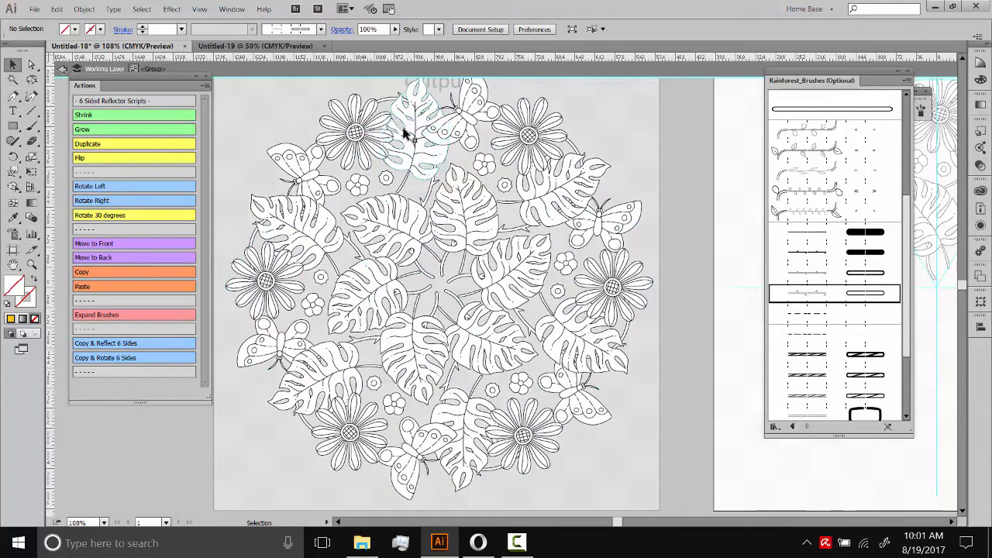
{"action": "key", "text": "space"}
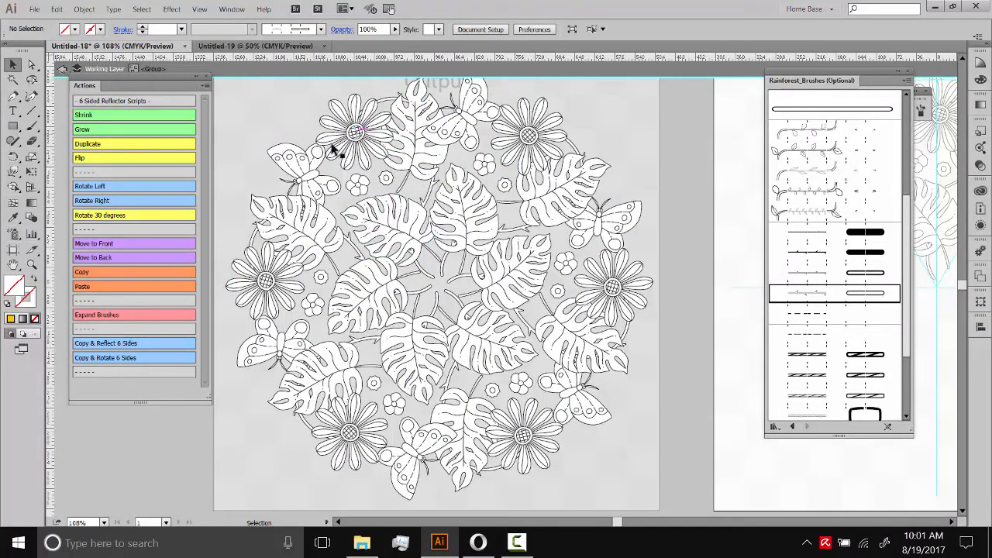
Move all six butterflies in front of the leaves and leave the group's isolation mode
{"action": "left_click", "coordinate": [301, 172]}
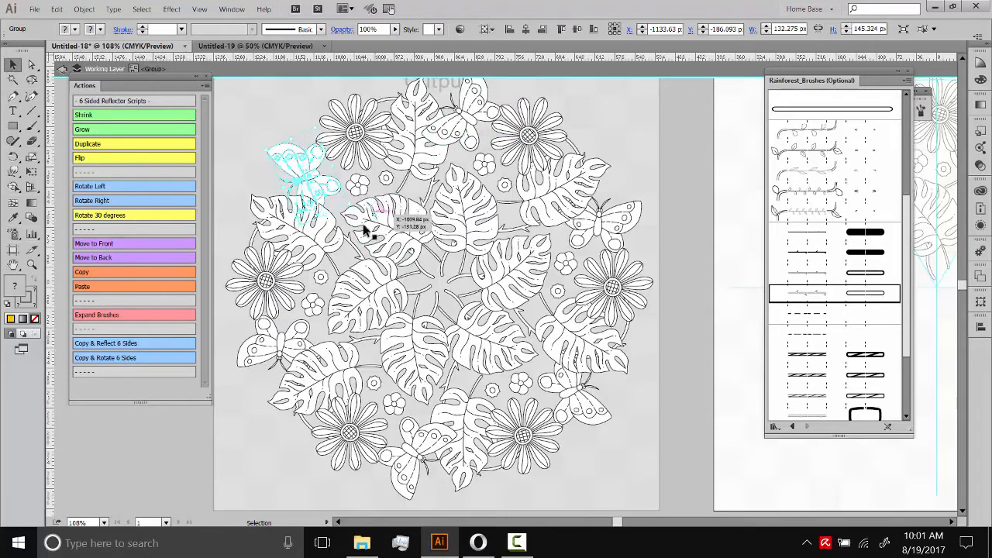
{"action": "left_click", "coordinate": [468, 122], "text": "shift"}
{"action": "left_click", "coordinate": [589, 229], "text": "shift"}
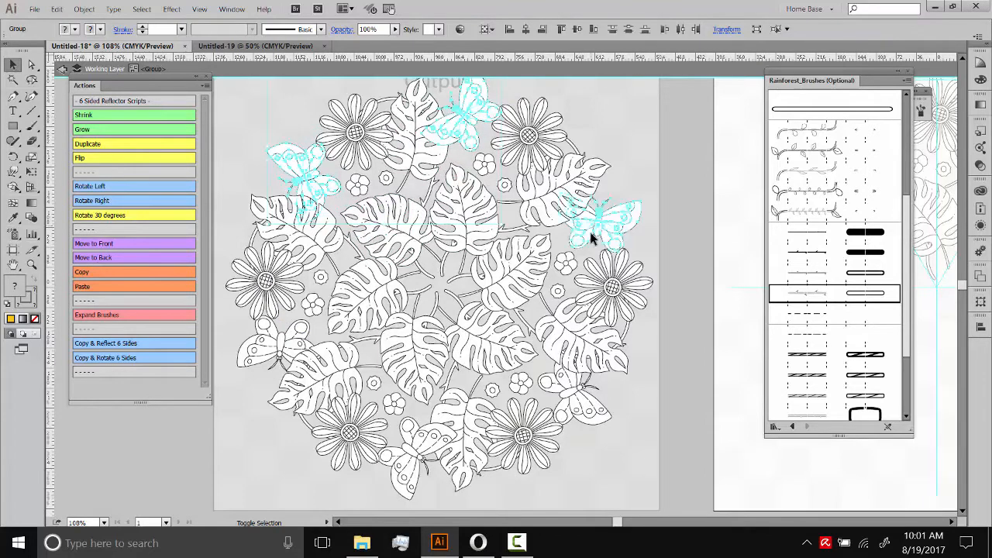
{"action": "left_click", "coordinate": [557, 391], "text": "shift"}
{"action": "left_click", "coordinate": [409, 449], "text": "shift"}
{"action": "left_click", "coordinate": [285, 346], "text": "shift"}
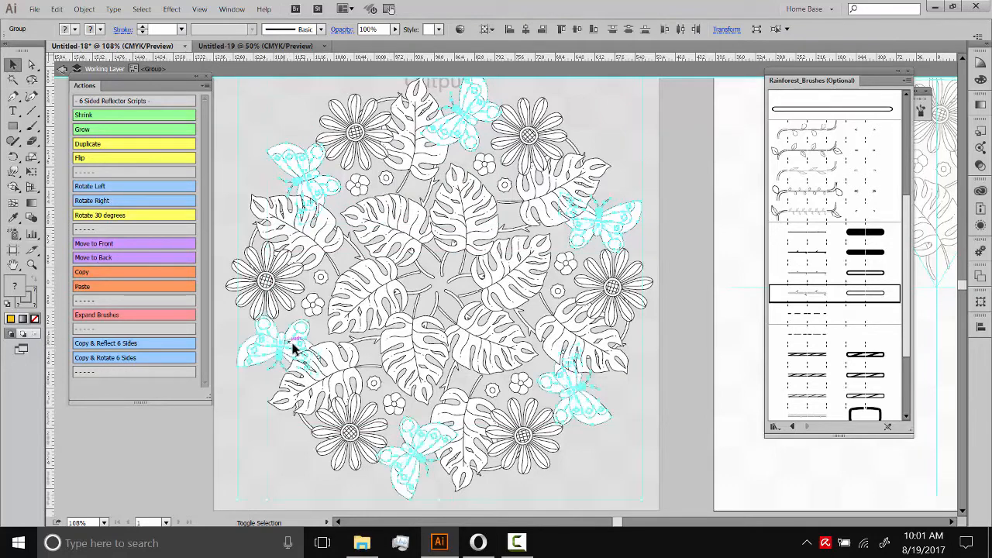
{"action": "left_click", "coordinate": [117, 244]}
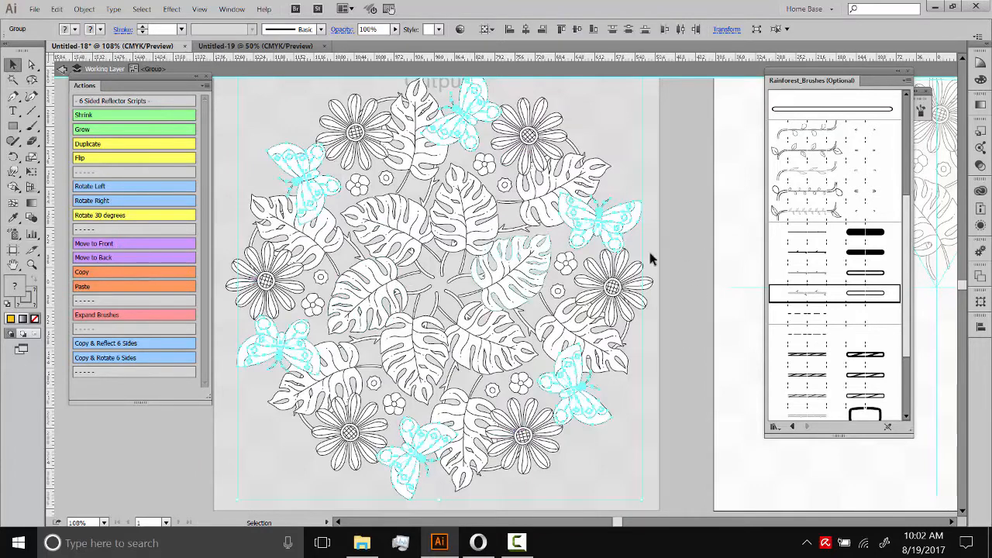
{"action": "left_click", "coordinate": [698, 207]}
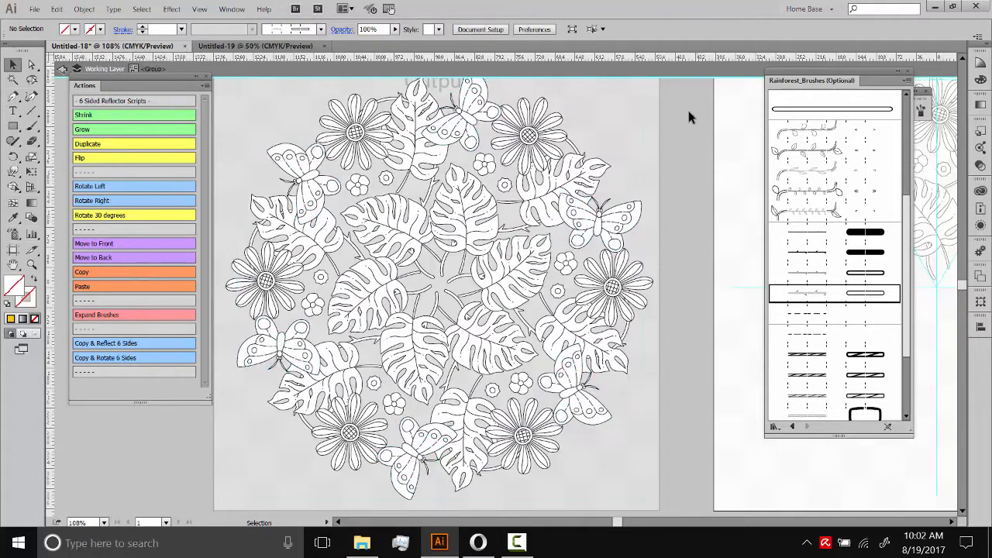
{"action": "left_click", "coordinate": [661, 70]}
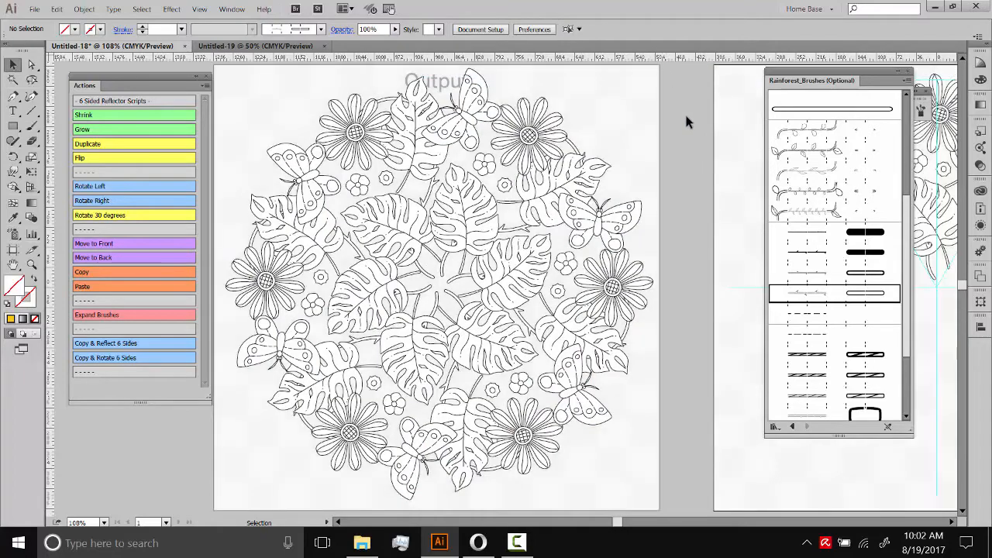
Shift the whole mandala slightly left on the Output artboard and deselect it
{"action": "left_click_drag", "start_coordinate": [575, 227], "coordinate": [529, 170]}
{"action": "left_click", "coordinate": [564, 100]}
{"action": "left_click_drag", "start_coordinate": [621, 183], "coordinate": [636, 151]}
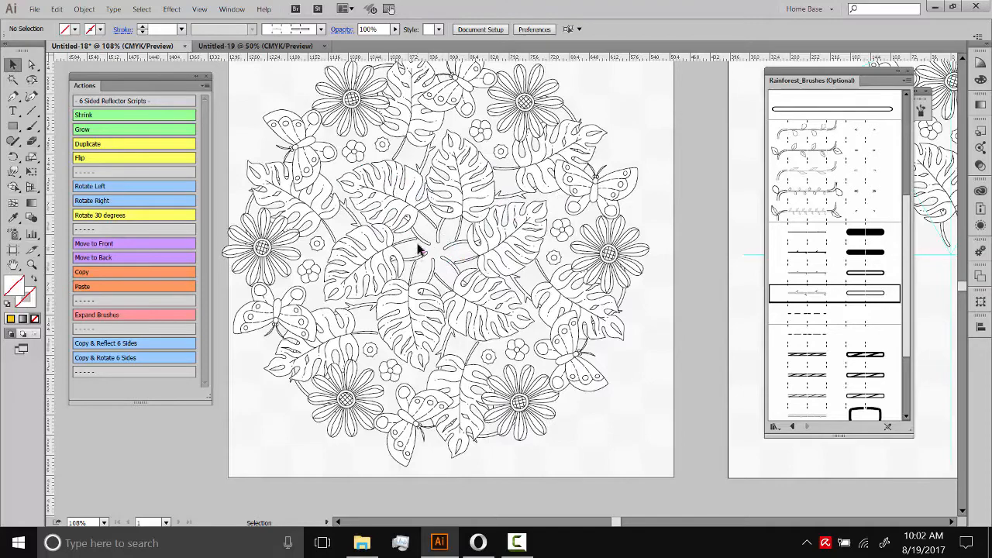
Copy the second flower in the lowest row of the 38 Flowers collection in Untitled-19
{"action": "left_click", "coordinate": [245, 47]}
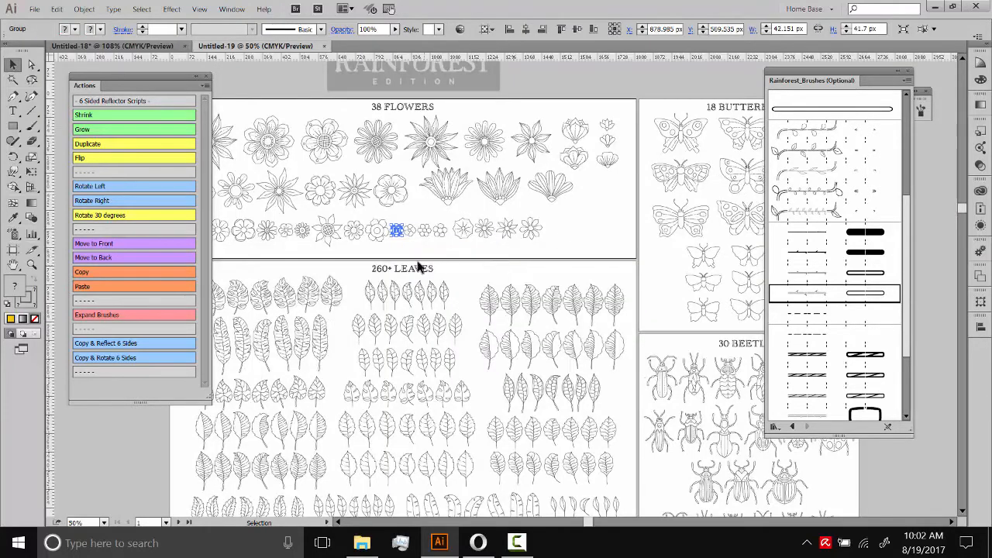
{"action": "left_click", "coordinate": [414, 260]}
{"action": "left_click_drag", "start_coordinate": [400, 254], "coordinate": [435, 257]}
{"action": "left_click_drag", "start_coordinate": [355, 258], "coordinate": [396, 265]}
{"action": "left_click", "coordinate": [295, 241]}
{"action": "key", "text": "ctrl+c"}
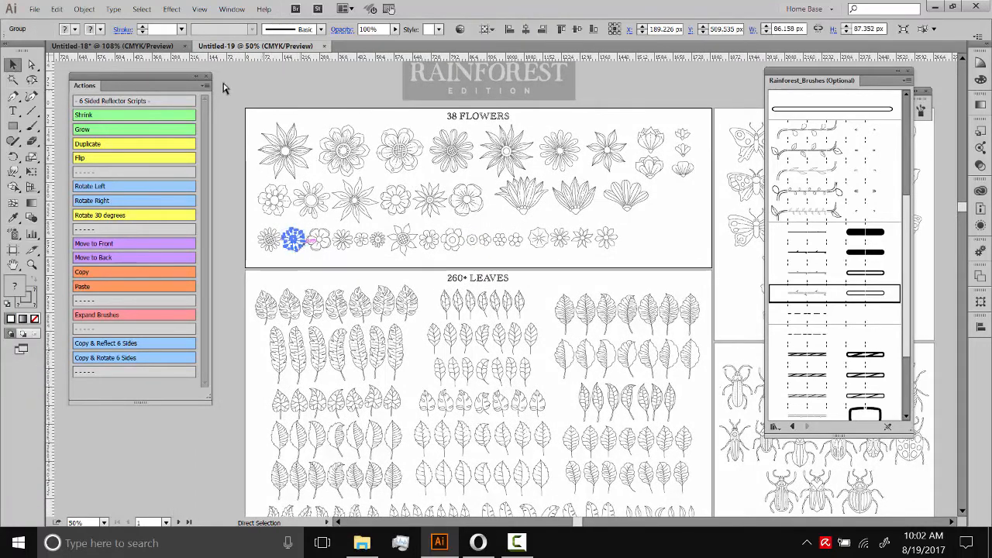
Paste the copied flower into the open centre of the mandala in Untitled-18, resize it to about 89.8 px wide, and fine-tune its position
{"action": "left_click", "coordinate": [157, 46]}
{"action": "key", "text": "ctrl+v"}
{"action": "left_click_drag", "start_coordinate": [543, 304], "coordinate": [437, 251]}
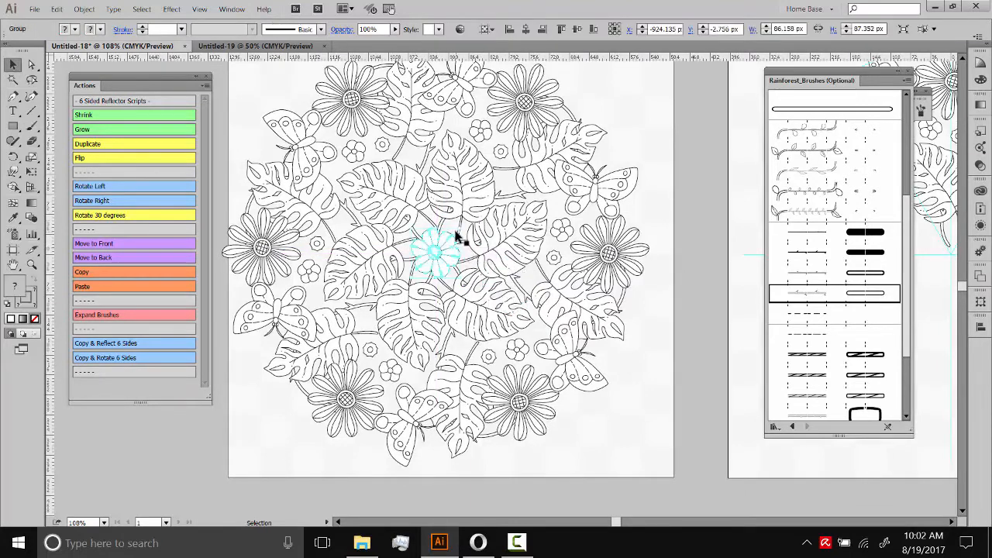
{"action": "left_click", "coordinate": [90, 119]}
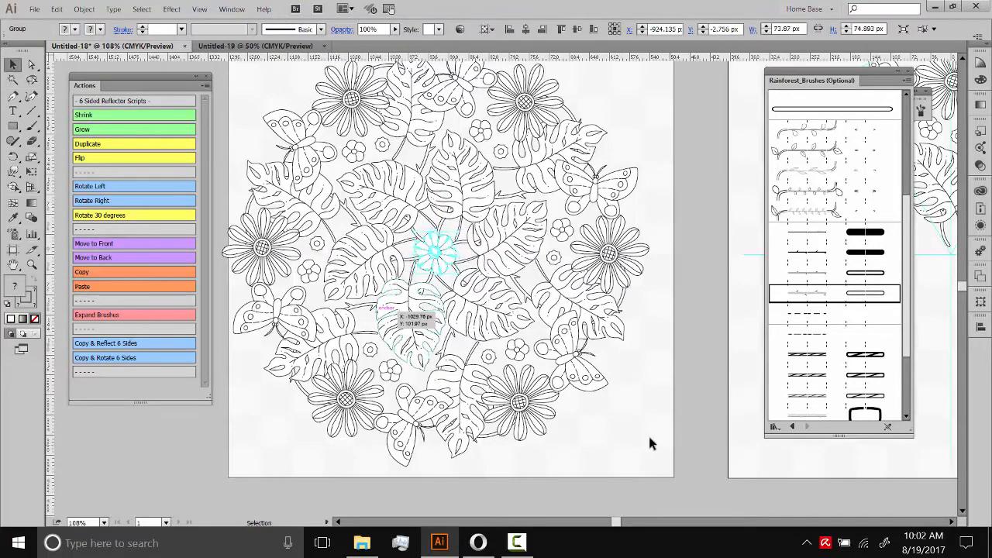
{"action": "left_click_drag", "start_coordinate": [443, 262], "coordinate": [445, 254]}
{"action": "left_click", "coordinate": [84, 130]}
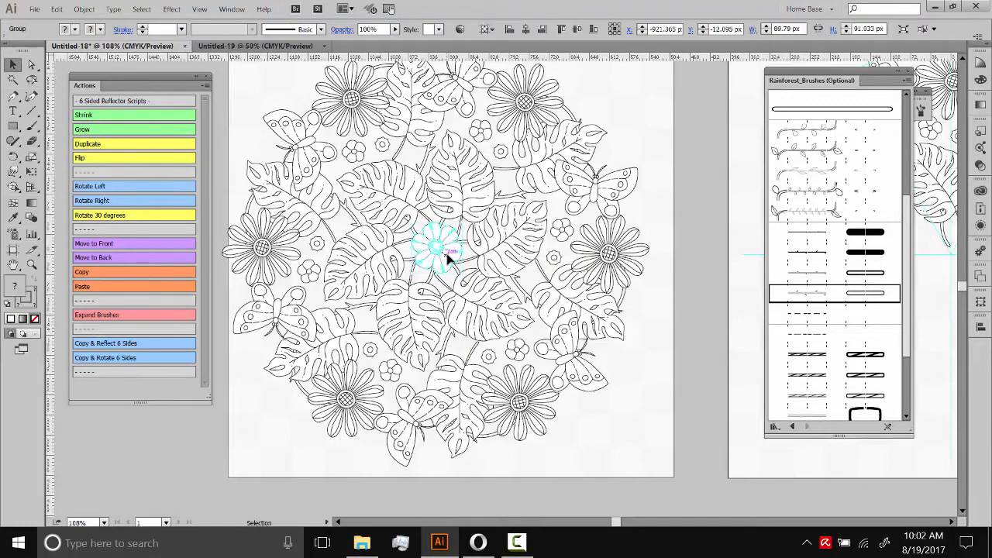
{"action": "left_click_drag", "start_coordinate": [451, 262], "coordinate": [450, 265]}
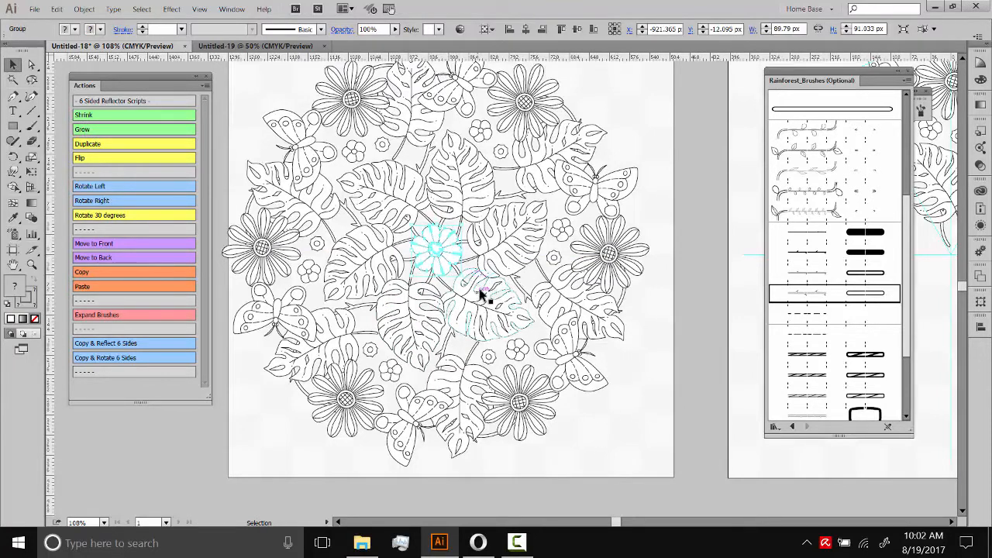
{"action": "left_click", "coordinate": [680, 341]}
{"action": "left_click_drag", "start_coordinate": [681, 336], "coordinate": [699, 357]}
{"action": "left_click_drag", "start_coordinate": [674, 84], "coordinate": [361, 373]}
{"action": "left_click", "coordinate": [680, 217]}
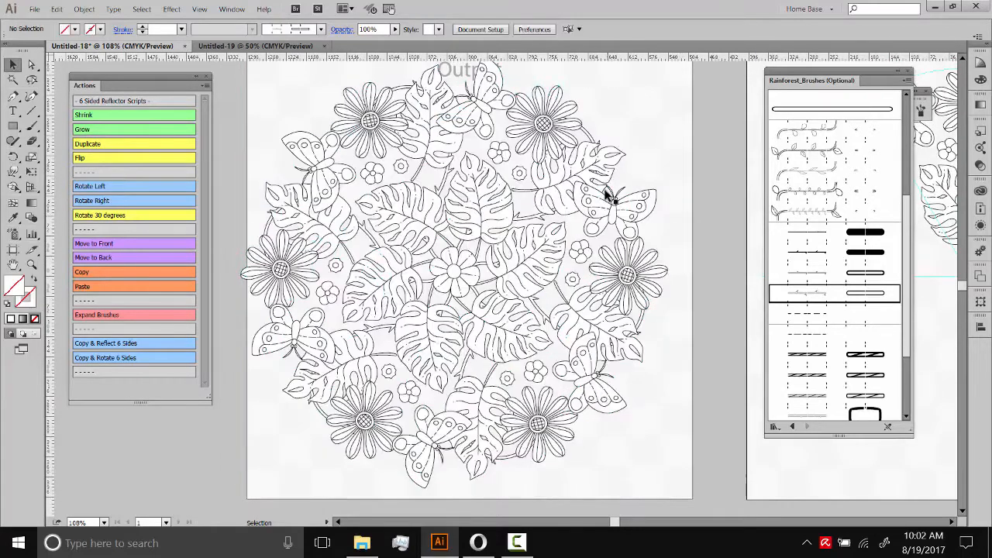
{"action": "left_click", "coordinate": [597, 166]}
{"action": "left_click_drag", "start_coordinate": [462, 274], "coordinate": [640, 115]}
{"action": "left_click", "coordinate": [715, 207]}
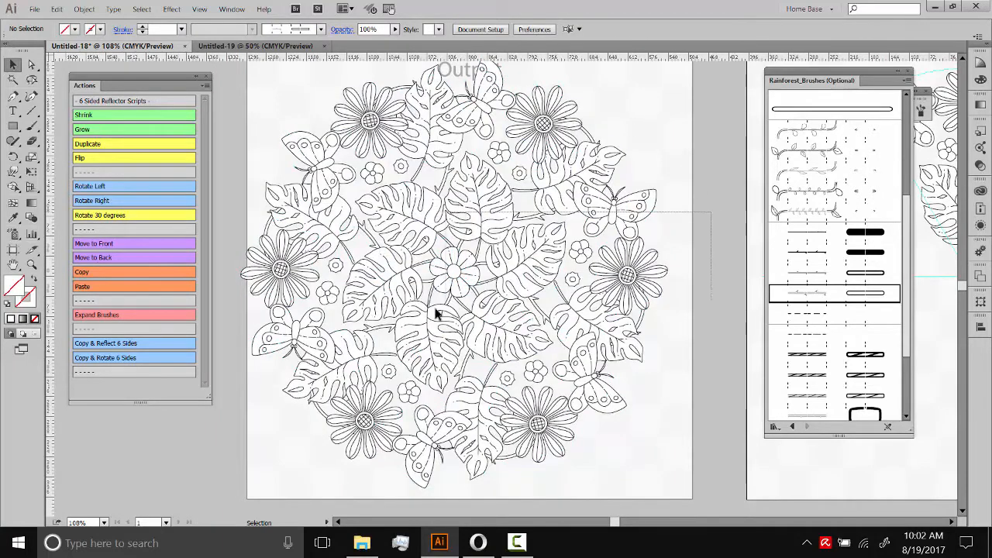
Group the mandala with its centre flower and shift the group slightly right toward the centre of the Output artboard
{"action": "left_click", "coordinate": [446, 265]}
{"action": "left_click_drag", "start_coordinate": [445, 265], "coordinate": [525, 261]}
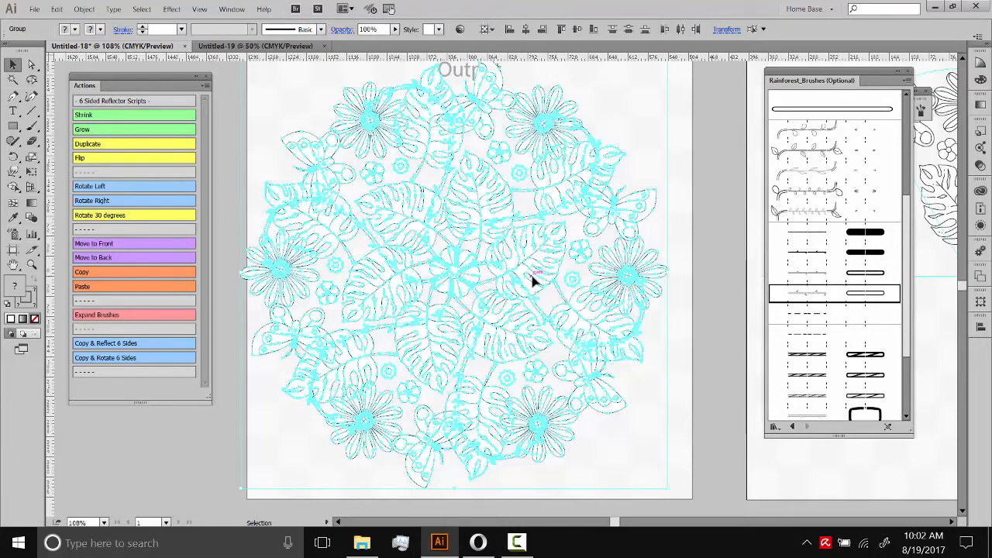
{"action": "left_click", "coordinate": [83, 10]}
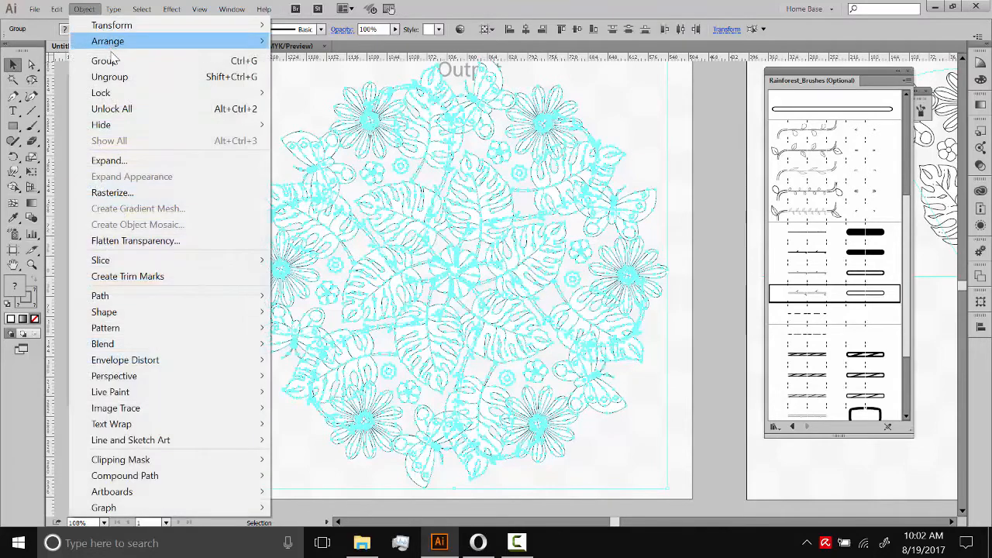
{"action": "left_click", "coordinate": [112, 60]}
{"action": "left_click_drag", "start_coordinate": [532, 131], "coordinate": [587, 130]}
{"action": "left_click", "coordinate": [638, 107]}
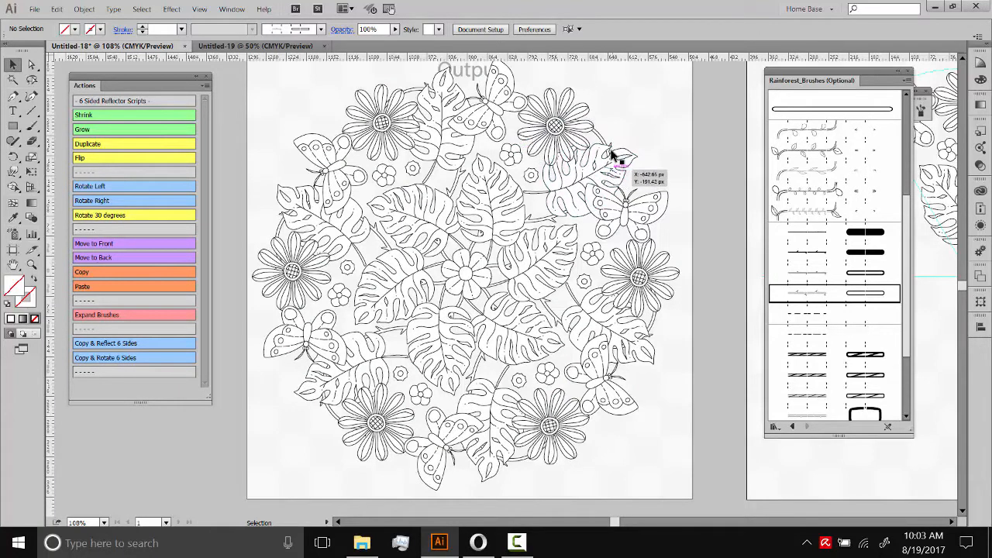
Set the stroke weight of the entire grouped mandala to 3 px and deselect it
{"action": "left_click", "coordinate": [545, 144]}
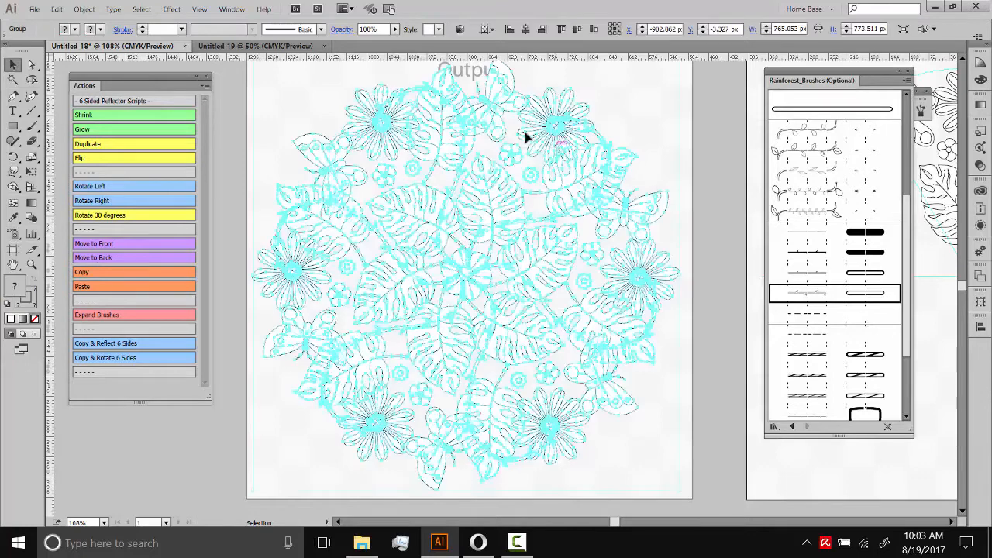
{"action": "left_click", "coordinate": [159, 29]}
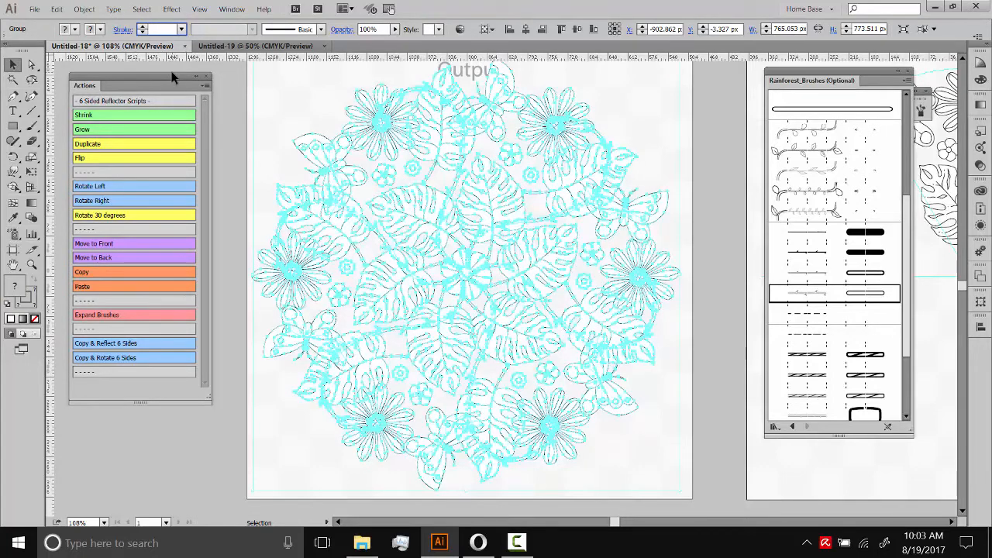
{"action": "type", "text": "3"}
{"action": "key", "text": "Return"}
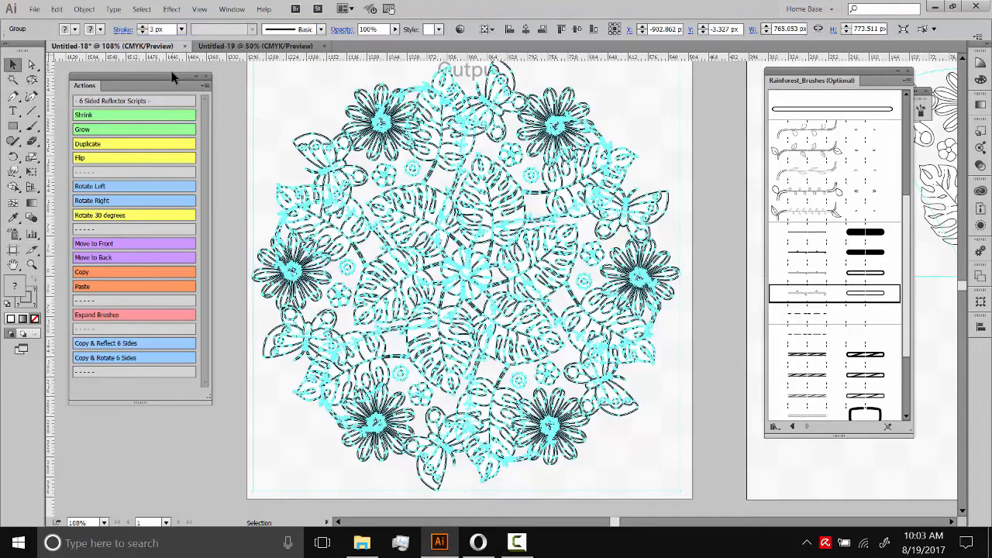
{"action": "left_click", "coordinate": [685, 148]}
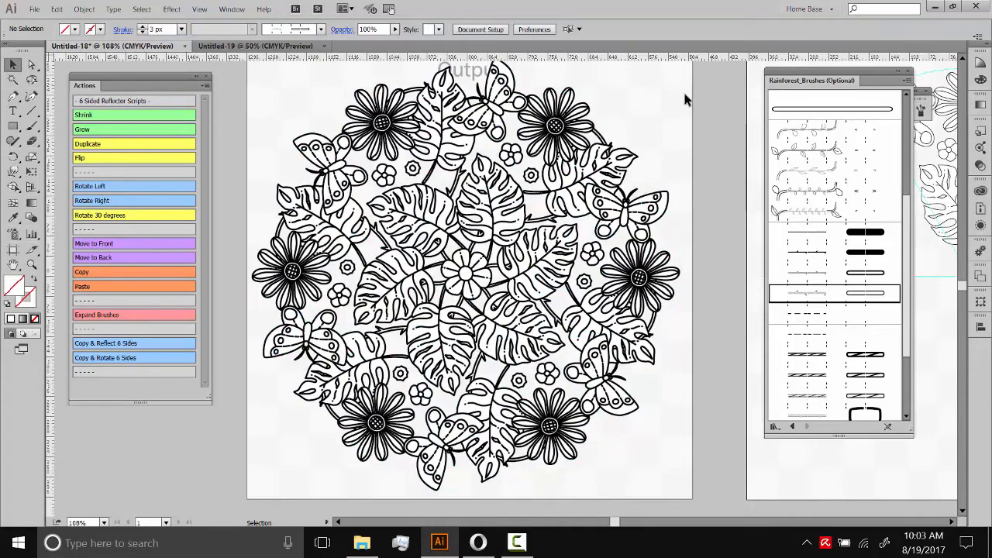
Set the grouped mandala's stroke weight to 1 px and deselect it
{"action": "left_click", "coordinate": [358, 223]}
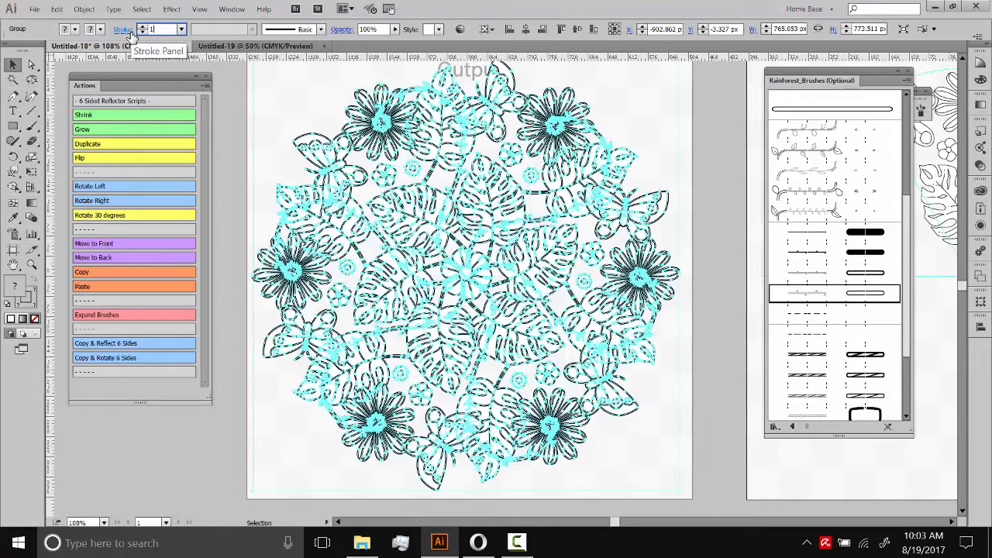
{"action": "type", "text": "1"}
{"action": "key", "text": "Return"}
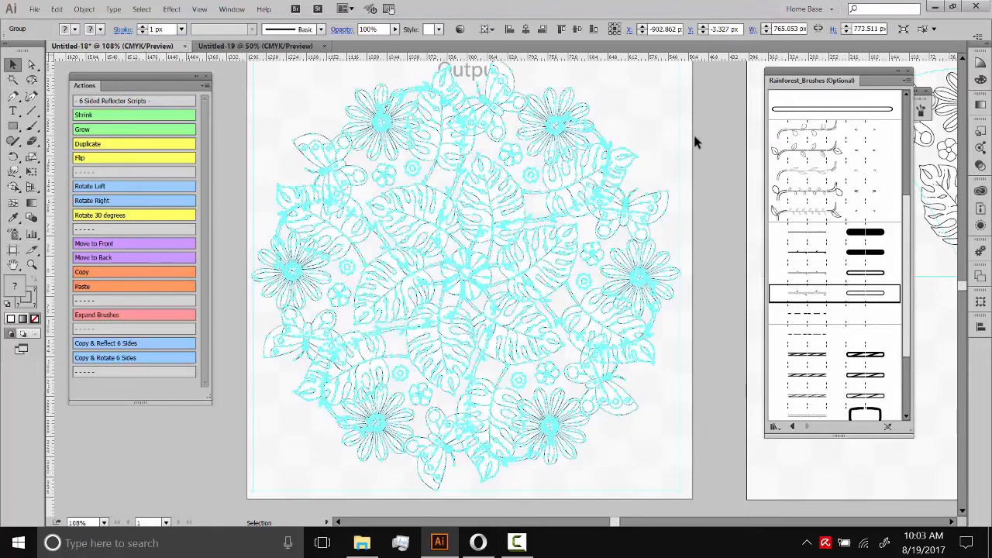
{"action": "left_click", "coordinate": [687, 167]}
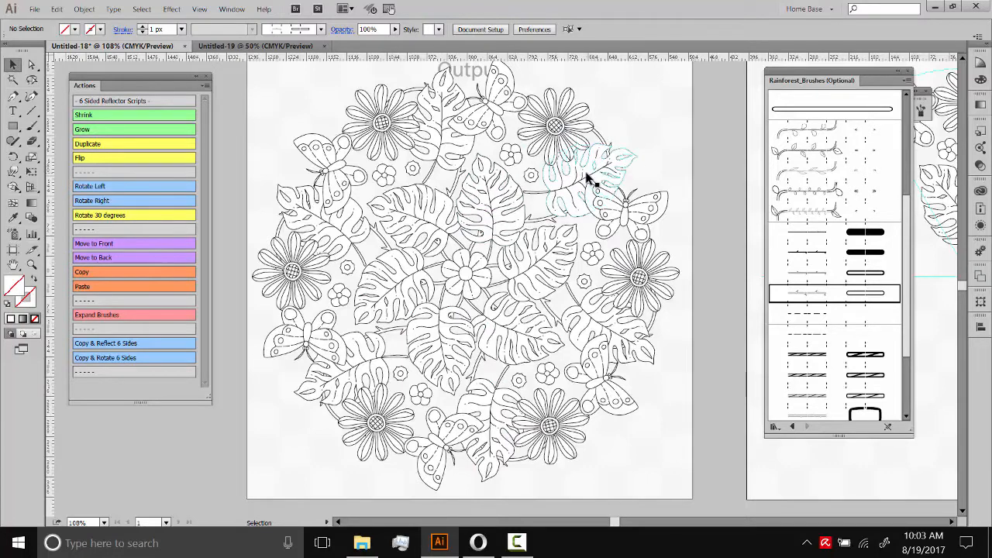
Copy the grouped mandala from the Output artboard
{"action": "left_click", "coordinate": [553, 208]}
{"action": "left_click", "coordinate": [59, 9]}
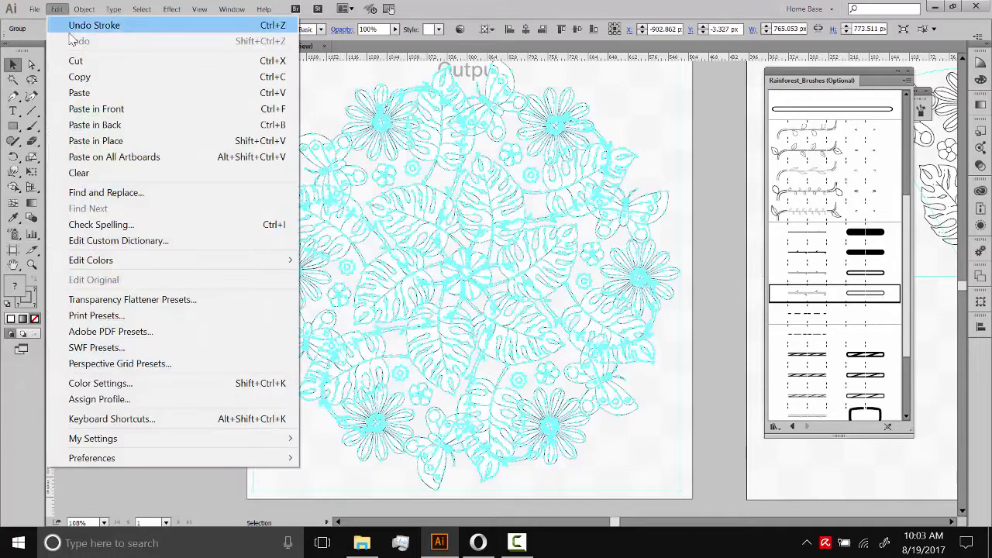
{"action": "left_click", "coordinate": [91, 74]}
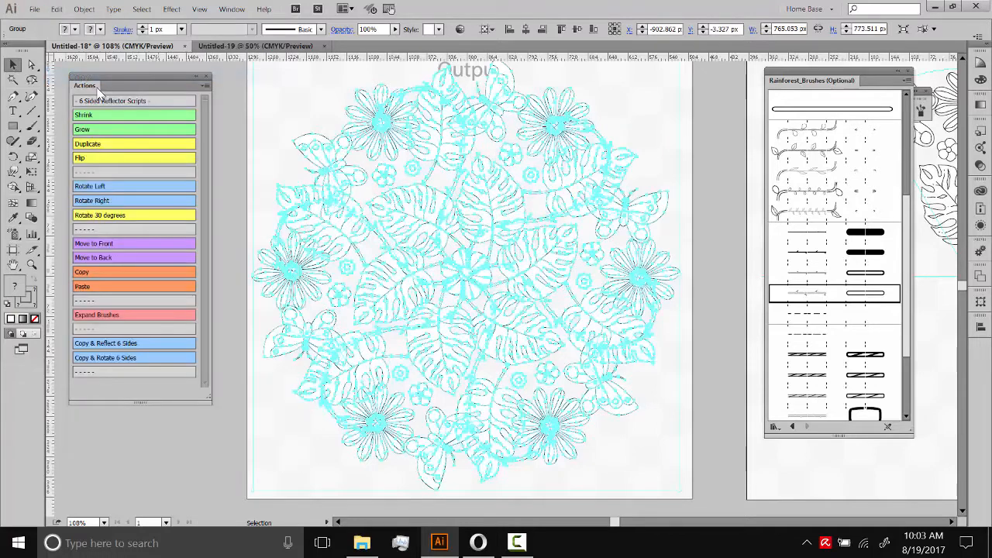
Create a new document 1000 px wide and 1000 px high in CMYK color mode
{"action": "left_click", "coordinate": [35, 9]}
{"action": "left_click", "coordinate": [58, 25]}
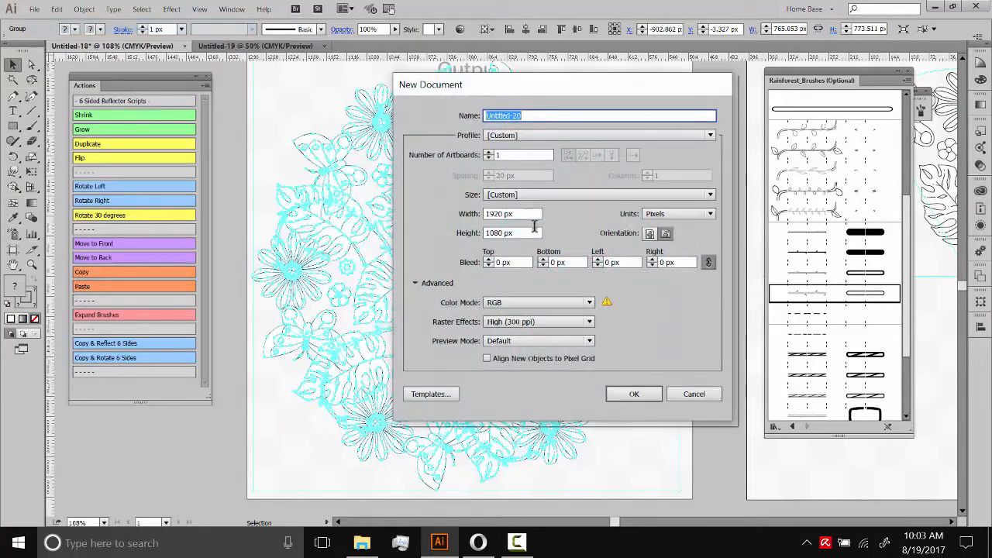
{"action": "left_click", "coordinate": [526, 214]}
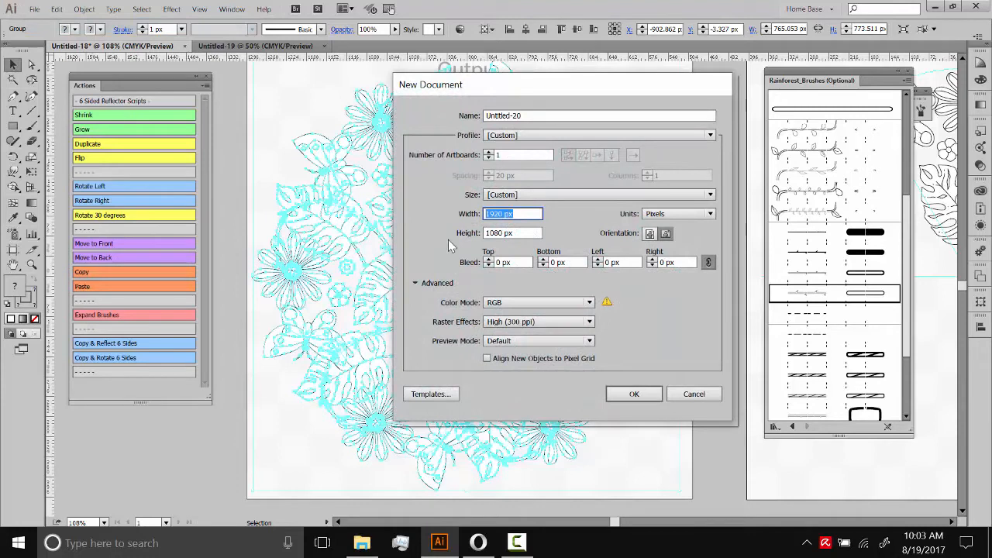
{"action": "type", "text": "1000"}
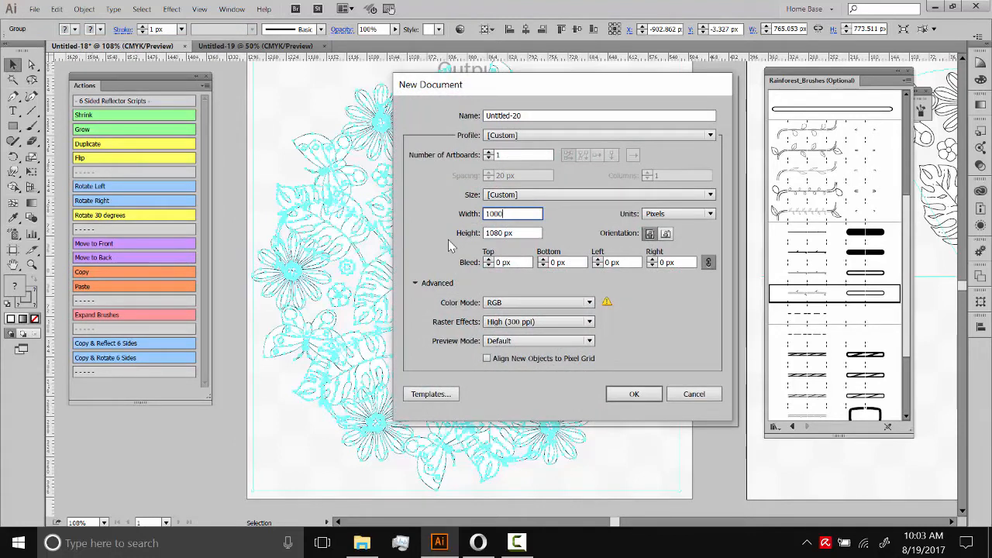
{"action": "left_click", "coordinate": [516, 233]}
{"action": "type", "text": "1000"}
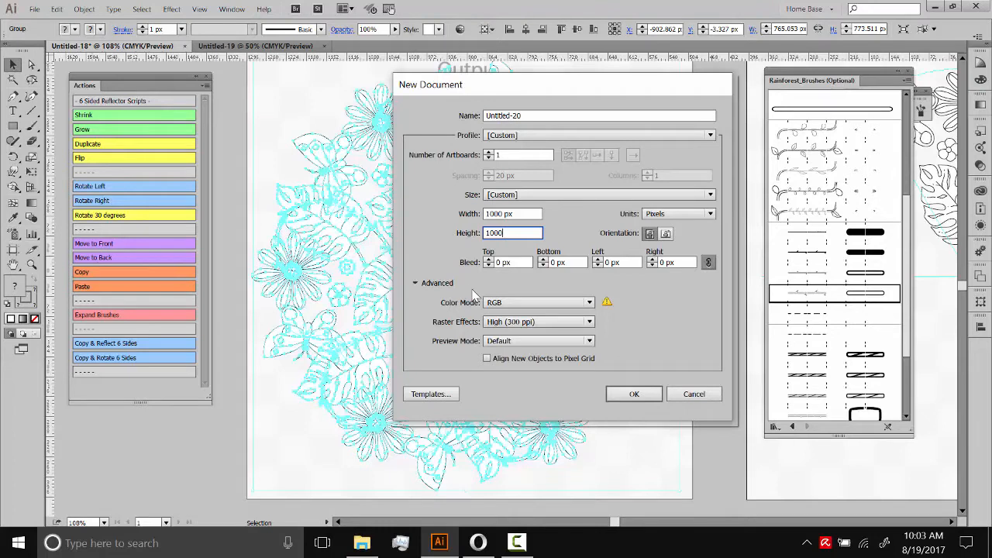
{"action": "left_click", "coordinate": [500, 303]}
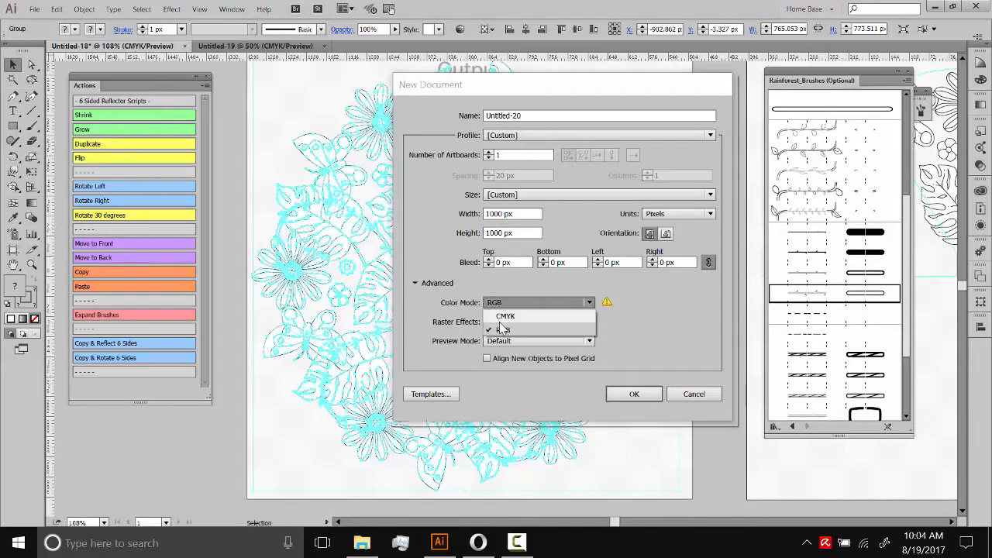
{"action": "left_click", "coordinate": [504, 316]}
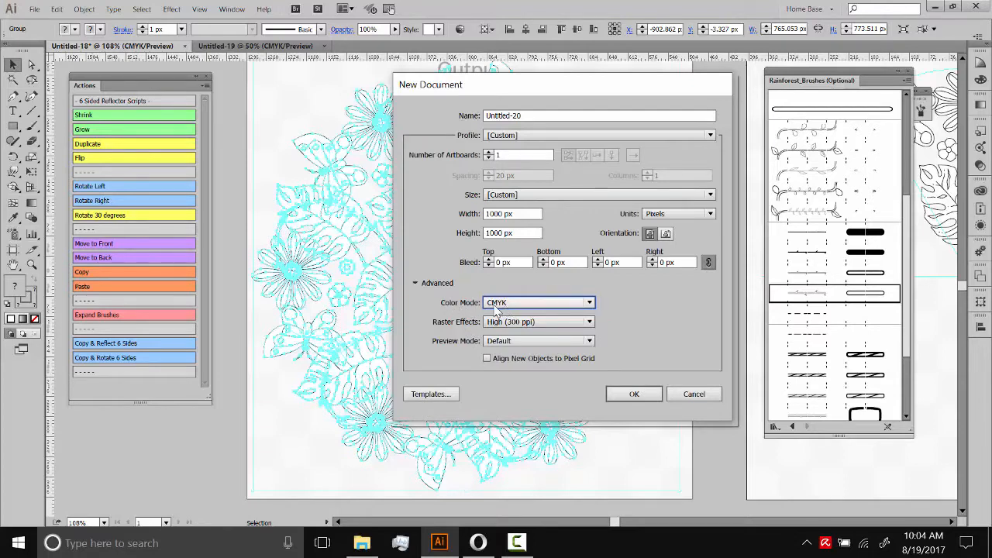
{"action": "left_click", "coordinate": [628, 396]}
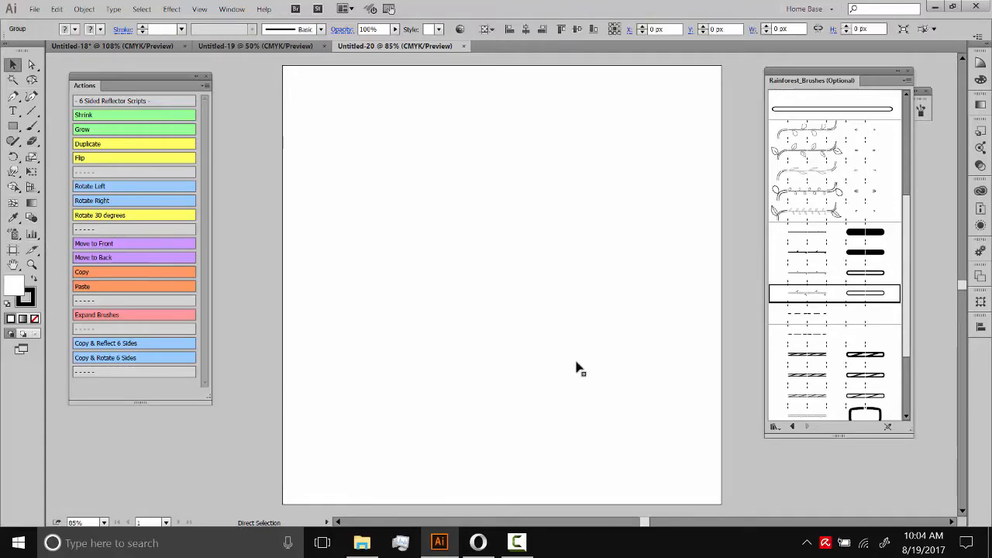
Paste the mandala into the new document and enlarge it with the Grow action to about 930 px wide, leaving it deselected
{"action": "key", "text": "ctrl+v"}
{"action": "left_click", "coordinate": [677, 151]}
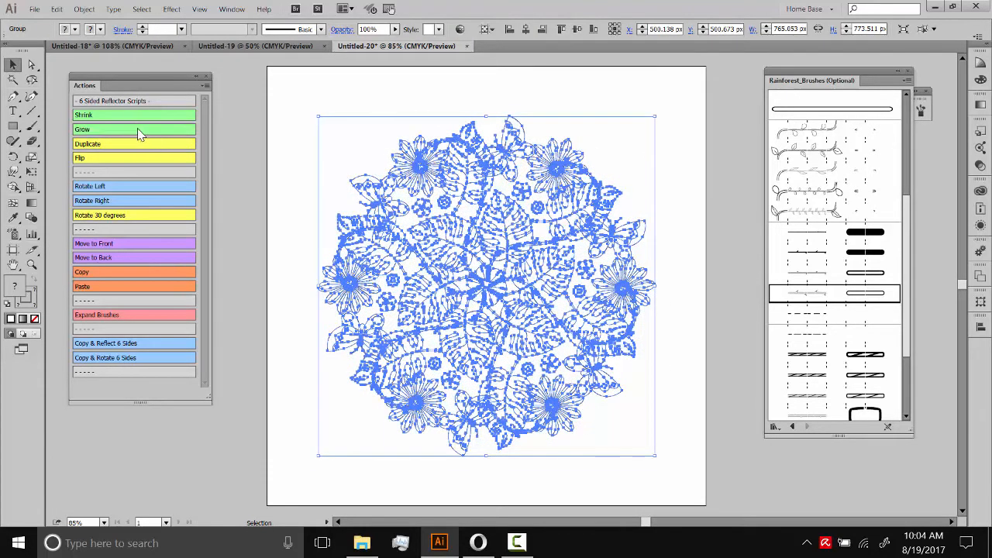
{"action": "left_click", "coordinate": [138, 130]}
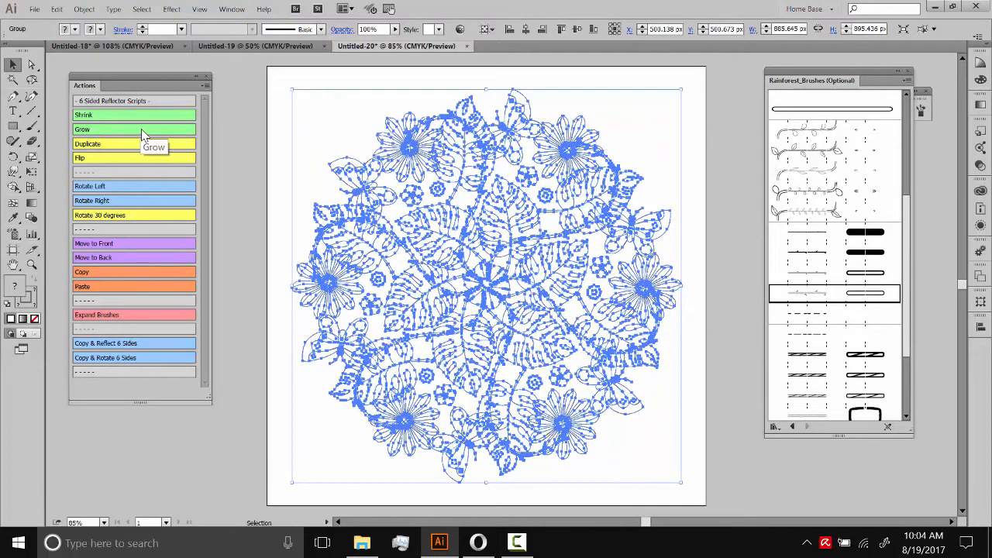
{"action": "left_click", "coordinate": [139, 131]}
{"action": "left_click", "coordinate": [304, 94]}
{"action": "left_click_drag", "start_coordinate": [687, 248], "coordinate": [663, 245]}
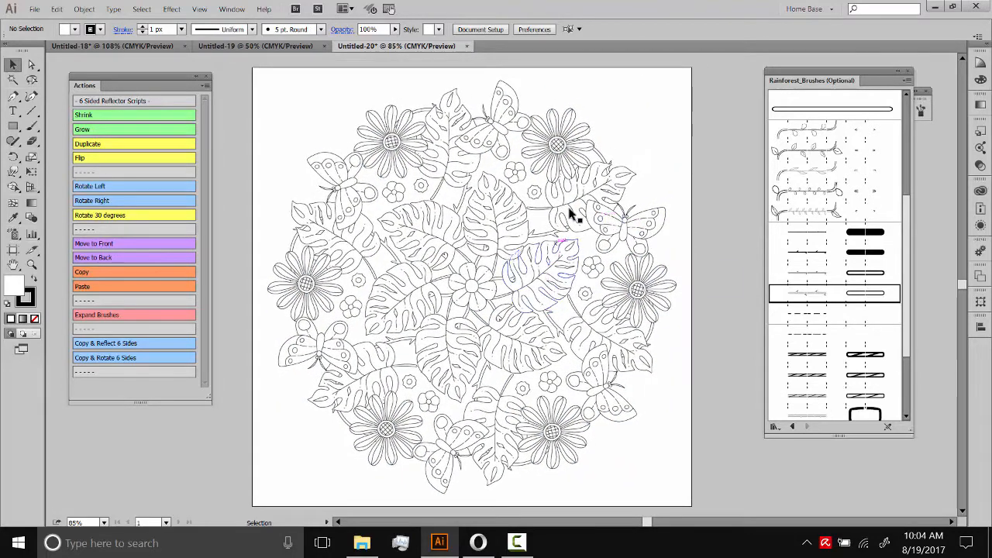
{"action": "left_click", "coordinate": [572, 142]}
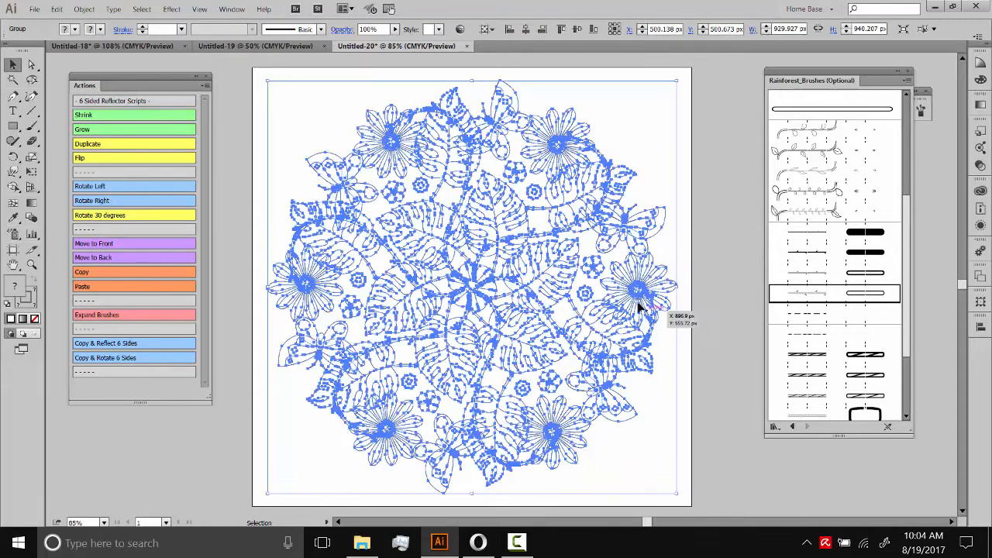
{"action": "left_click", "coordinate": [701, 166]}
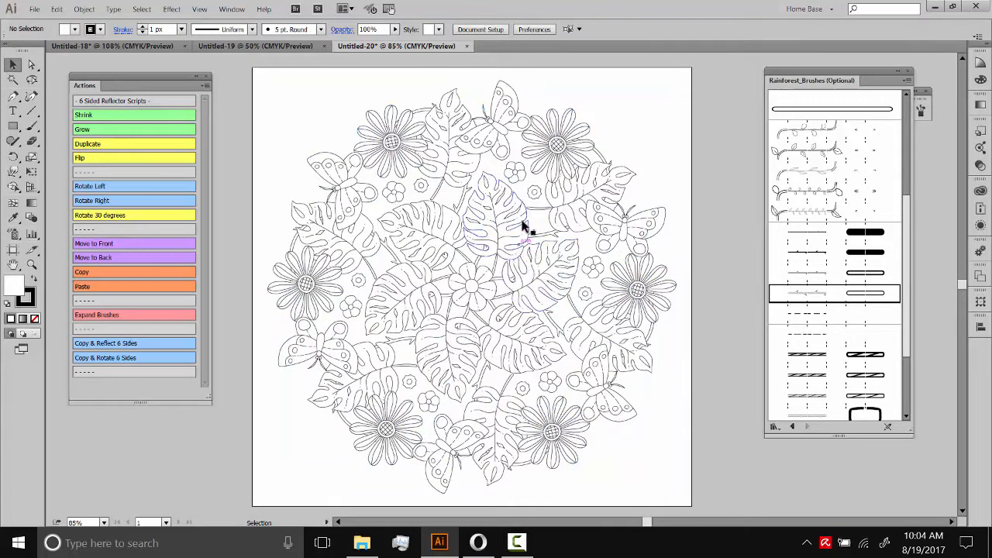
Set up a Save for Web export of the mandala as PNG-24 at 2500 by 2500 px
{"action": "left_click", "coordinate": [34, 8]}
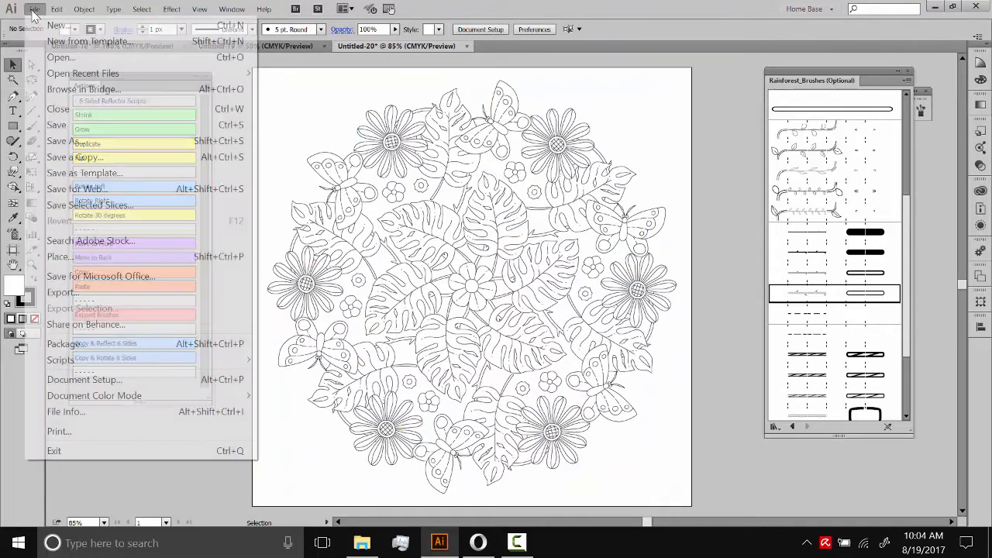
{"action": "left_click", "coordinate": [77, 189]}
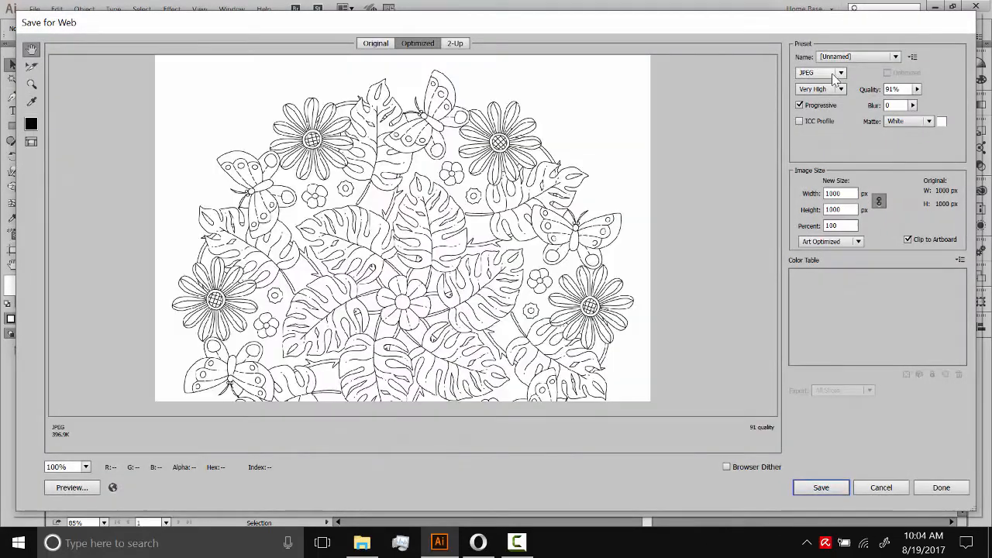
{"action": "left_click", "coordinate": [841, 74]}
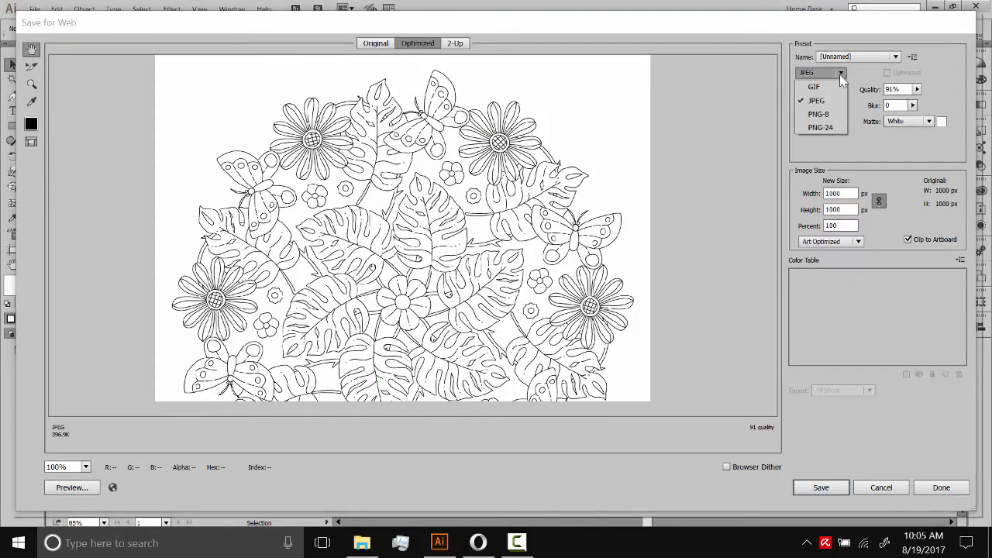
{"action": "left_click", "coordinate": [819, 128]}
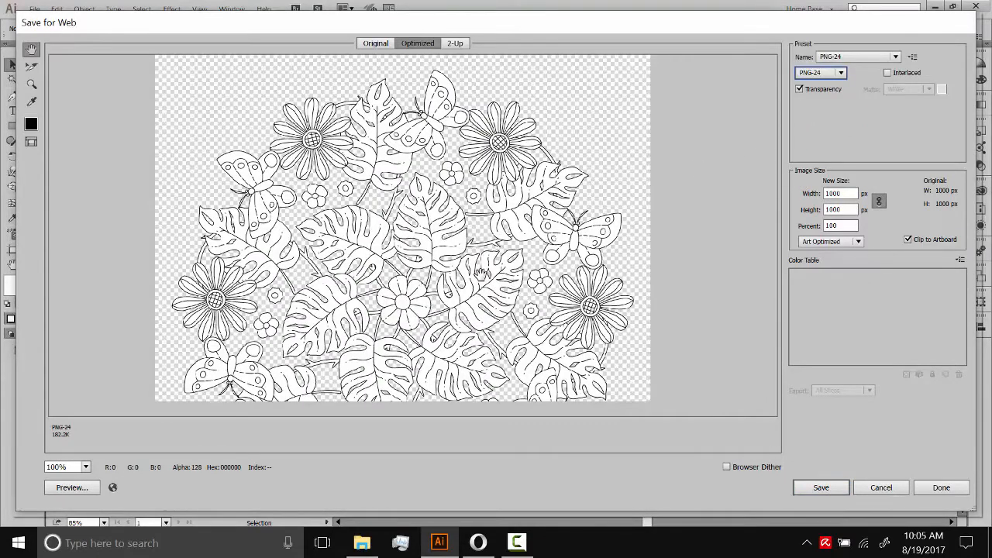
{"action": "left_click_drag", "start_coordinate": [498, 298], "coordinate": [502, 255]}
{"action": "left_click_drag", "start_coordinate": [847, 194], "coordinate": [811, 190]}
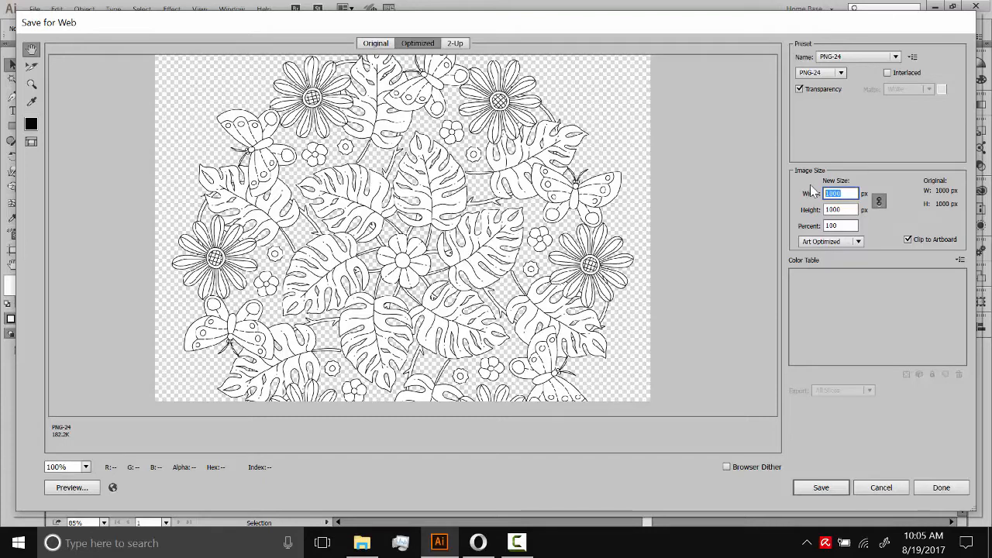
{"action": "type", "text": "25"}
{"action": "left_click", "coordinate": [841, 209]}
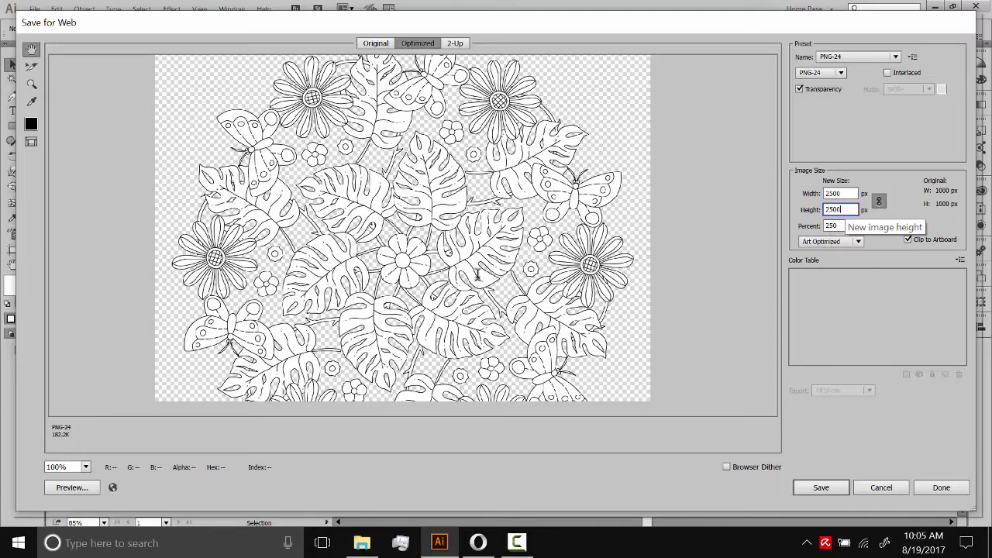
Inspect the line art and transparent areas in the enlarged export preview, and cancel the export
{"action": "scroll", "coordinate": [467, 232], "scroll_direction": "up", "scroll_amount": 2}
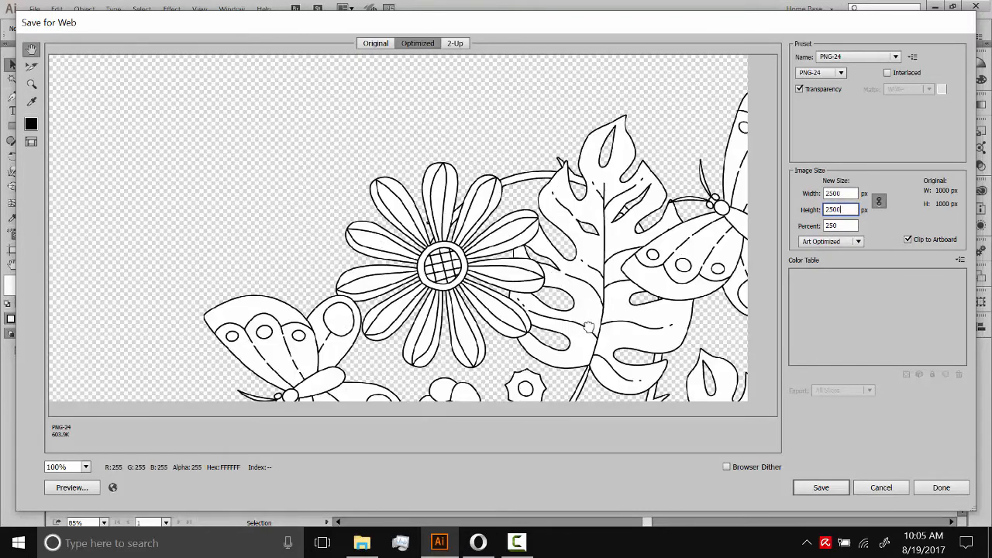
{"action": "scroll", "coordinate": [555, 276], "scroll_direction": "down", "scroll_amount": 10}
{"action": "left_click_drag", "start_coordinate": [558, 306], "coordinate": [508, 169]}
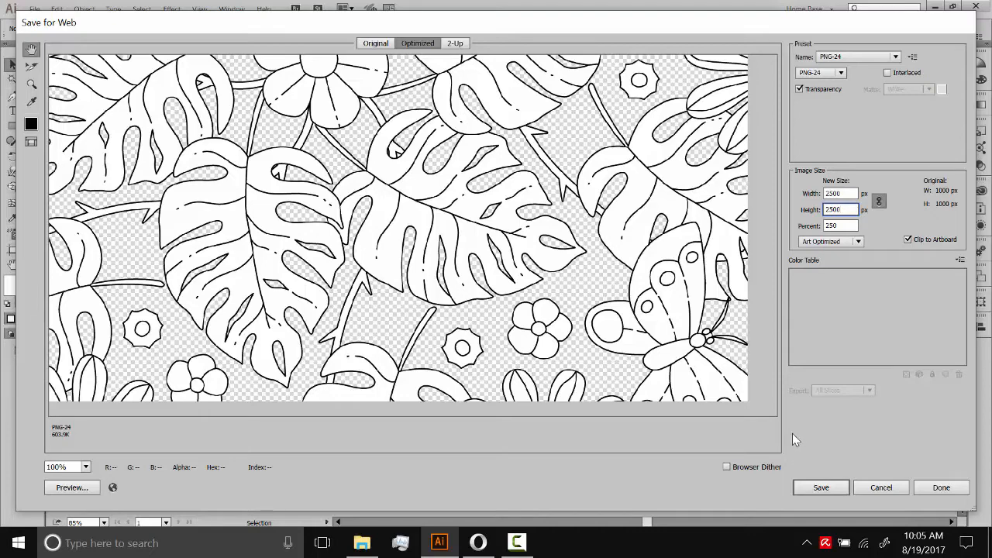
{"action": "left_click", "coordinate": [881, 487]}
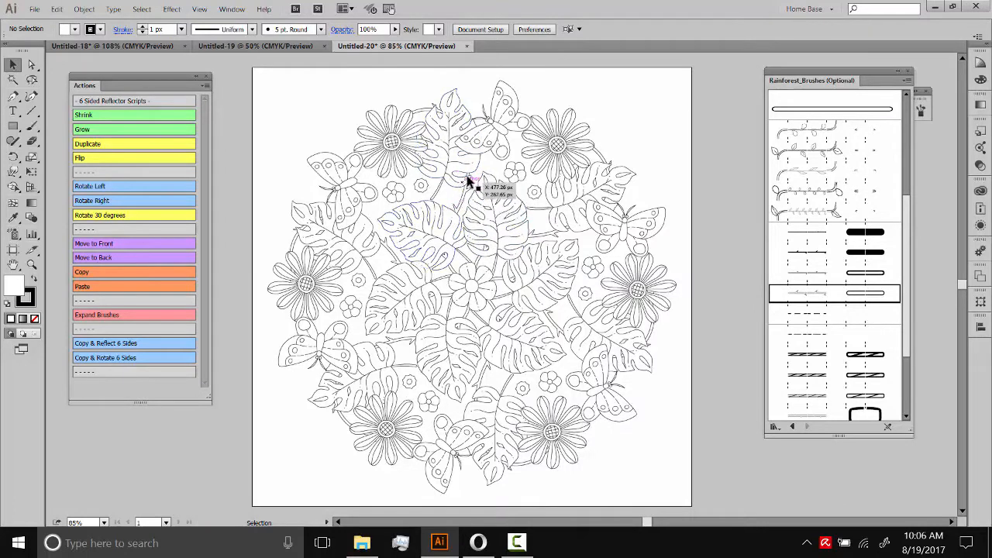
Open 4-sided Reflector Template.ait from the [2] Templates and Actions folder and bring its Input artboard into view
{"action": "left_click", "coordinate": [35, 10]}
{"action": "left_click", "coordinate": [46, 54]}
{"action": "scroll", "coordinate": [124, 108], "scroll_direction": "up", "scroll_amount": 2}
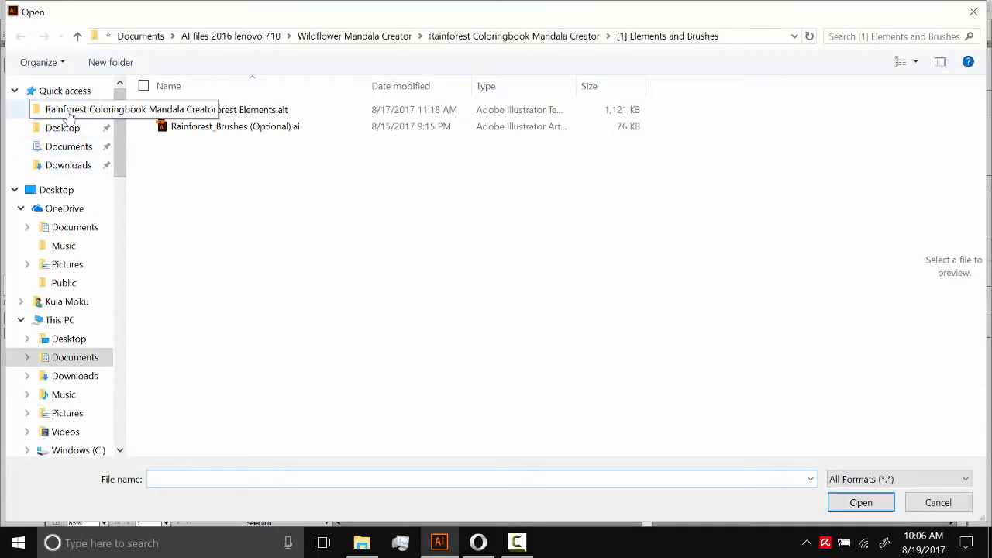
{"action": "left_click", "coordinate": [74, 110]}
{"action": "double_click", "coordinate": [198, 130]}
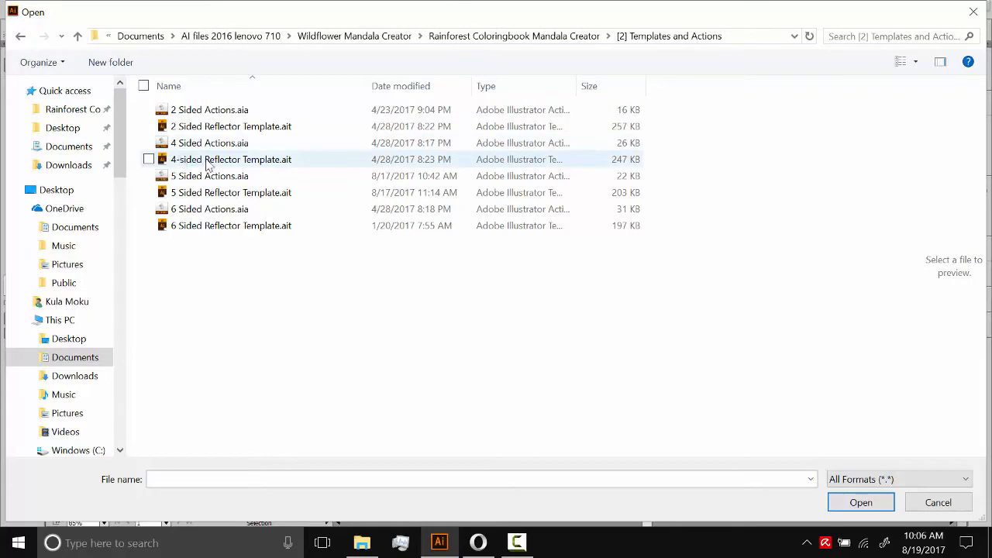
{"action": "double_click", "coordinate": [183, 160]}
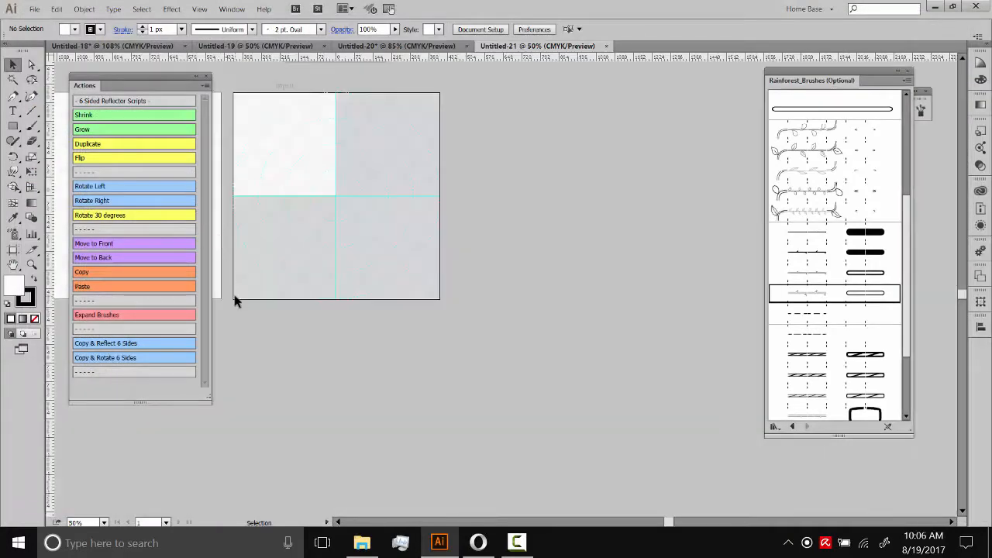
{"action": "key", "text": "ctrl+0"}
{"action": "left_click_drag", "start_coordinate": [522, 274], "coordinate": [507, 313]}
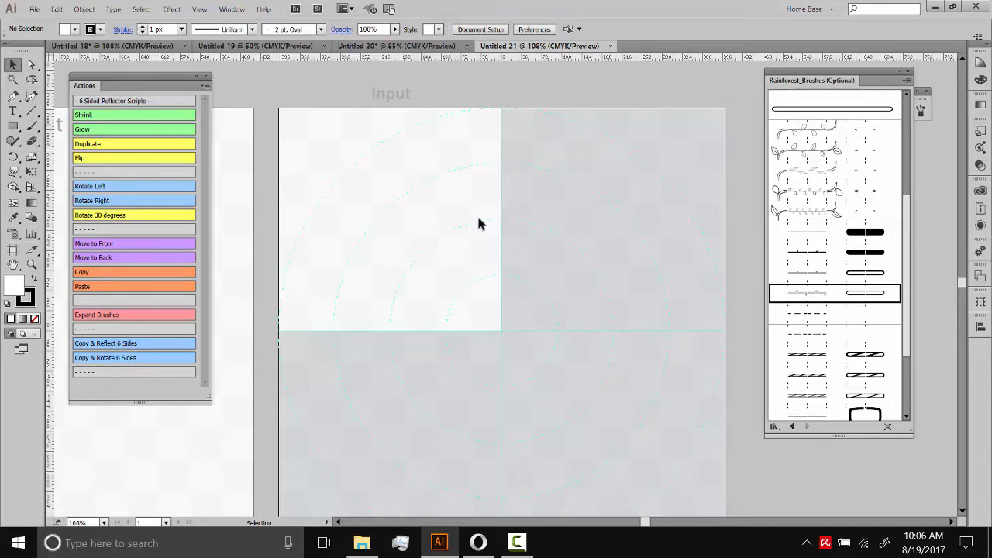
Copy the fifth row of leaves in the first column of 260+ Leaves in Untitled-19 and paste it into Untitled-21
{"action": "left_click", "coordinate": [235, 48]}
{"action": "left_click_drag", "start_coordinate": [539, 199], "coordinate": [510, 206]}
{"action": "scroll", "coordinate": [510, 206], "scroll_direction": "down", "scroll_amount": 5}
{"action": "left_click", "coordinate": [339, 341]}
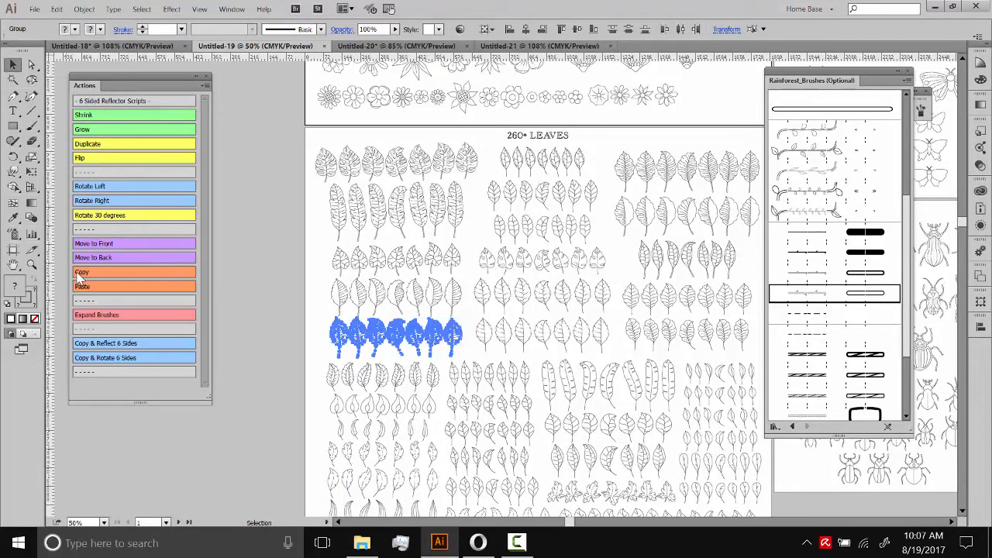
{"action": "left_click", "coordinate": [542, 47]}
{"action": "key", "text": "ctrl+v"}
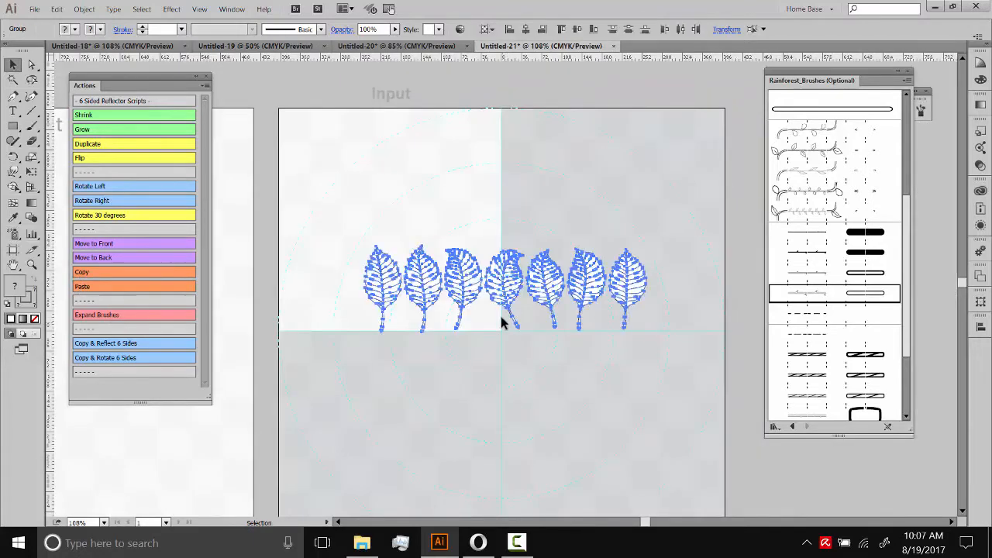
Move the pasted row of seven leaves off the Input artboard to the empty canvas just right of it
{"action": "left_click_drag", "start_coordinate": [486, 267], "coordinate": [492, 163]}
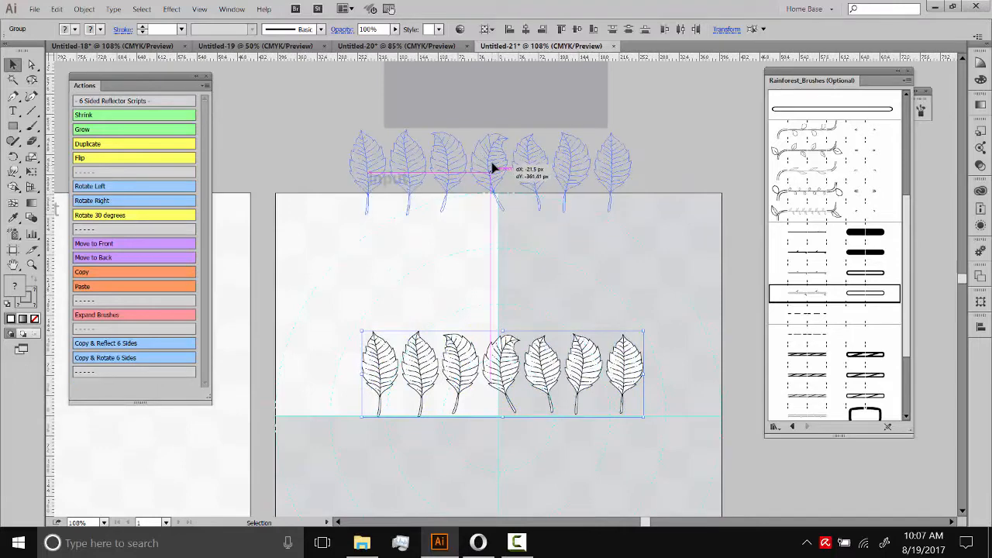
{"action": "left_click_drag", "start_coordinate": [453, 249], "coordinate": [425, 185]}
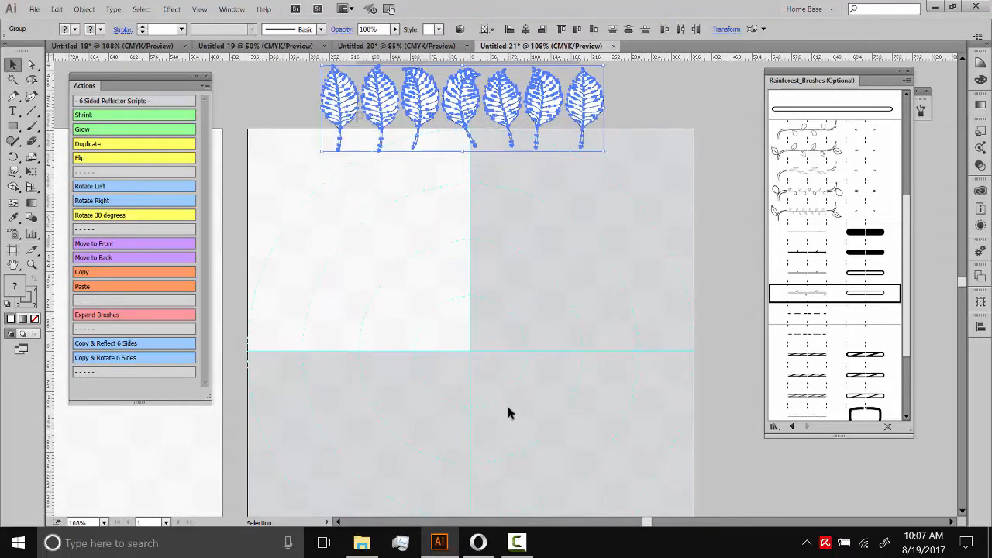
{"action": "left_click_drag", "start_coordinate": [343, 100], "coordinate": [597, 215]}
{"action": "left_click_drag", "start_coordinate": [555, 257], "coordinate": [388, 248]}
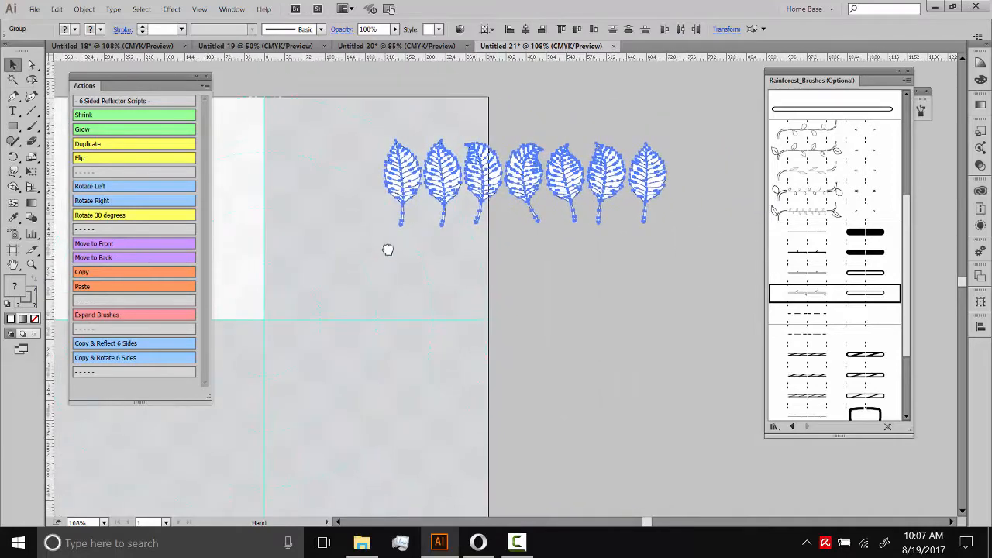
{"action": "left_click_drag", "start_coordinate": [432, 189], "coordinate": [476, 120]}
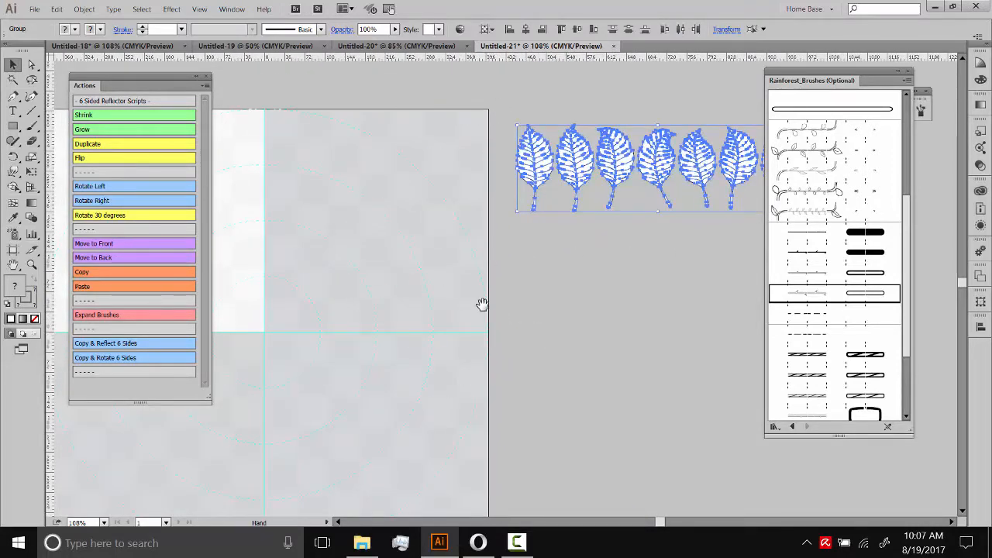
{"action": "left_click_drag", "start_coordinate": [567, 257], "coordinate": [554, 286]}
{"action": "left_click_drag", "start_coordinate": [352, 283], "coordinate": [542, 262]}
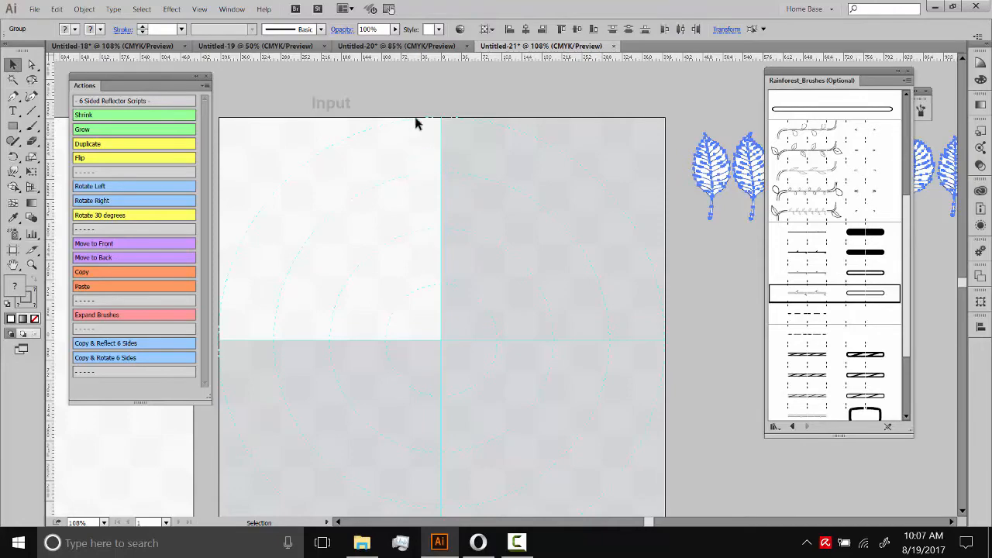
Copy a large layered flower and a small round flower from 38 Flowers in Untitled-19 and paste them into Untitled-21
{"action": "left_click", "coordinate": [279, 46]}
{"action": "left_click_drag", "start_coordinate": [482, 190], "coordinate": [477, 339]}
{"action": "left_click", "coordinate": [350, 274]}
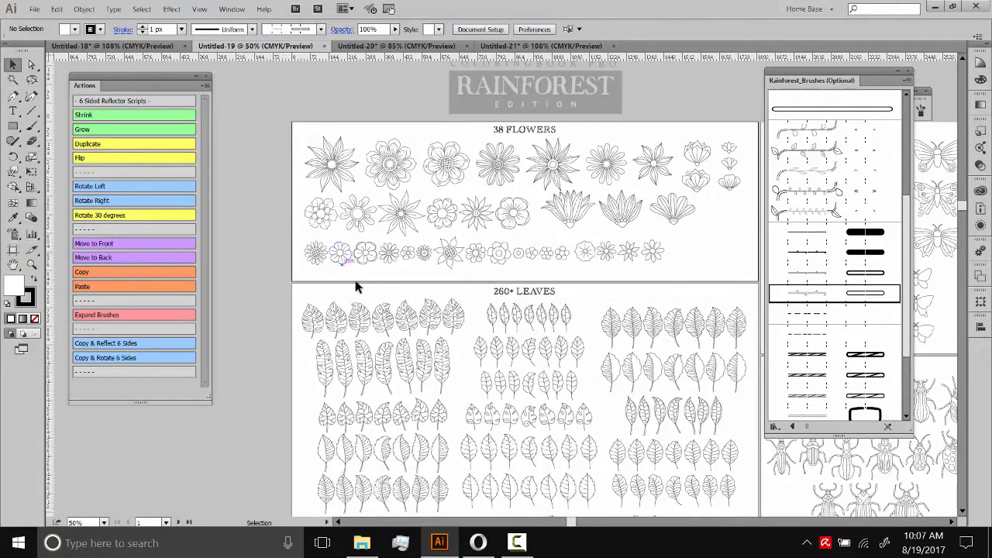
{"action": "left_click", "coordinate": [343, 259]}
{"action": "left_click", "coordinate": [327, 222], "text": "shift"}
{"action": "key", "text": "ctrl+c"}
{"action": "left_click", "coordinate": [535, 46]}
{"action": "key", "text": "ctrl+v"}
Move the two pasted flowers off the Input artboard to the empty canvas below the row of leaves
{"action": "left_click_drag", "start_coordinate": [441, 263], "coordinate": [367, 223]}
{"action": "left_click_drag", "start_coordinate": [396, 210], "coordinate": [652, 221]}
{"action": "left_click", "coordinate": [496, 221]}
{"action": "left_click_drag", "start_coordinate": [401, 217], "coordinate": [451, 204]}
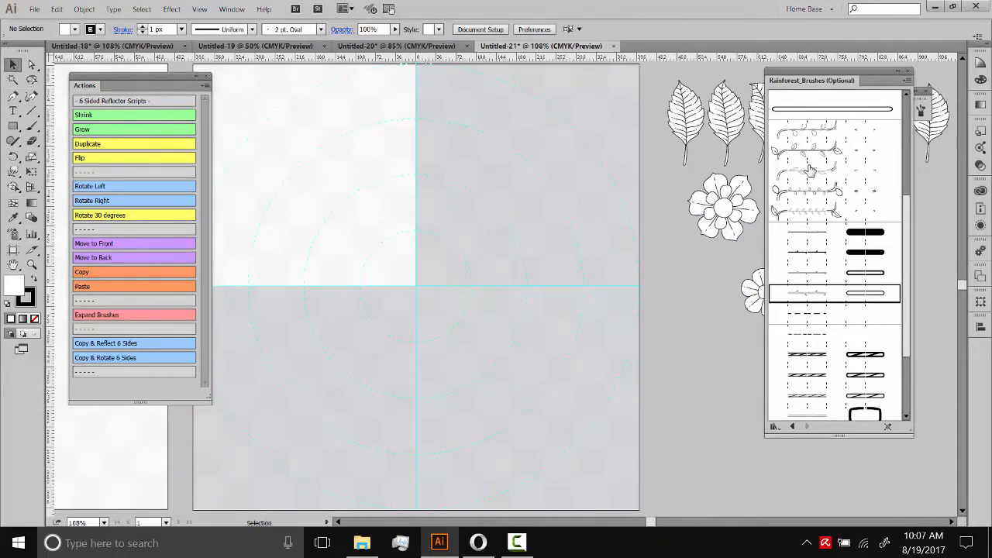
Paint a curved stroke with the Paintbrush across the white input quarter, from the vertical guide down to the horizontal guide
{"action": "left_click", "coordinate": [32, 126]}
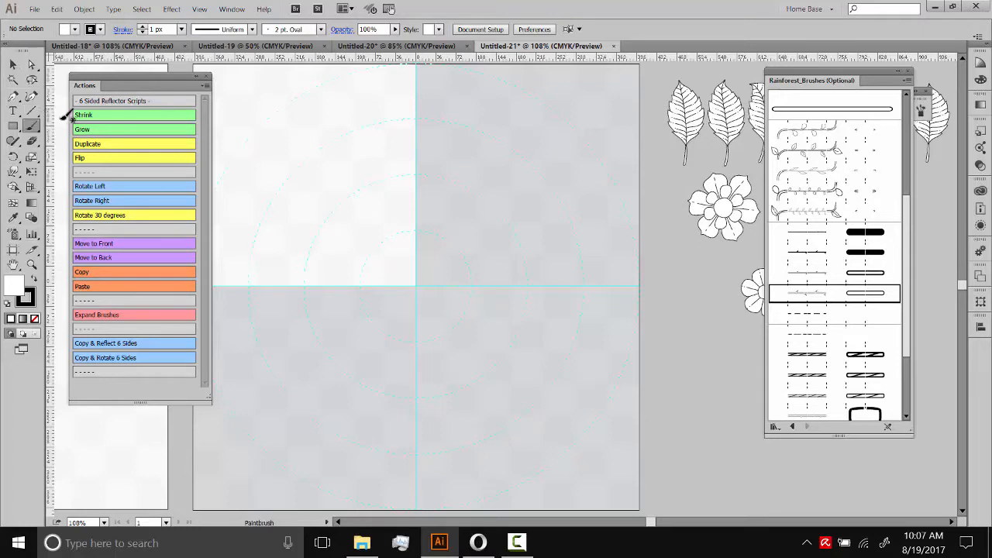
{"action": "left_click_drag", "start_coordinate": [423, 141], "coordinate": [383, 152]}
{"action": "mouse_move", "coordinate": [326, 190]}
{"action": "left_mouse_down"}
{"action": "mouse_move", "coordinate": [290, 256]}
{"action": "mouse_move", "coordinate": [281, 305]}
{"action": "left_mouse_up"}
{"action": "left_click", "coordinate": [13, 64]}
Try several vine brushes on the curved stroke and apply the third one, the stem with slender alternating leaves
{"action": "left_click_drag", "start_coordinate": [298, 117], "coordinate": [535, 241]}
{"action": "left_click", "coordinate": [808, 148]}
{"action": "left_click", "coordinate": [808, 132]}
{"action": "left_click", "coordinate": [809, 171]}
{"action": "left_click", "coordinate": [808, 214]}
{"action": "left_click", "coordinate": [802, 194]}
{"action": "left_click", "coordinate": [812, 211]}
{"action": "left_click", "coordinate": [810, 170]}
{"action": "left_click", "coordinate": [476, 250]}
Rotate the vine slightly and shift it so it arcs between the vertical and horizontal guides of the input quarter
{"action": "left_click_drag", "start_coordinate": [354, 221], "coordinate": [401, 223]}
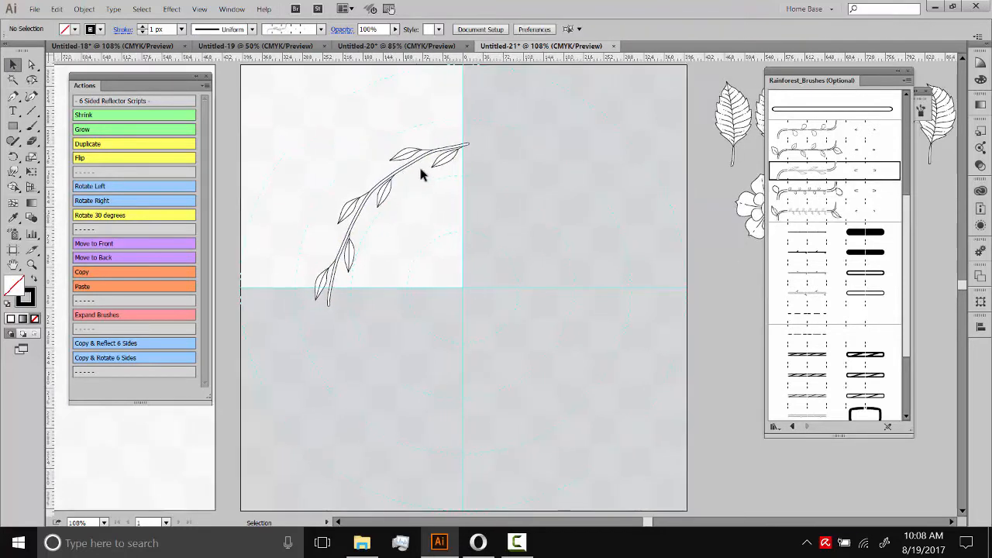
{"action": "left_click", "coordinate": [442, 148]}
{"action": "left_click_drag", "start_coordinate": [470, 133], "coordinate": [482, 143]}
{"action": "mouse_move", "coordinate": [400, 172]}
{"action": "left_mouse_down"}
{"action": "mouse_move", "coordinate": [400, 163]}
{"action": "mouse_move", "coordinate": [388, 170]}
{"action": "left_mouse_up"}
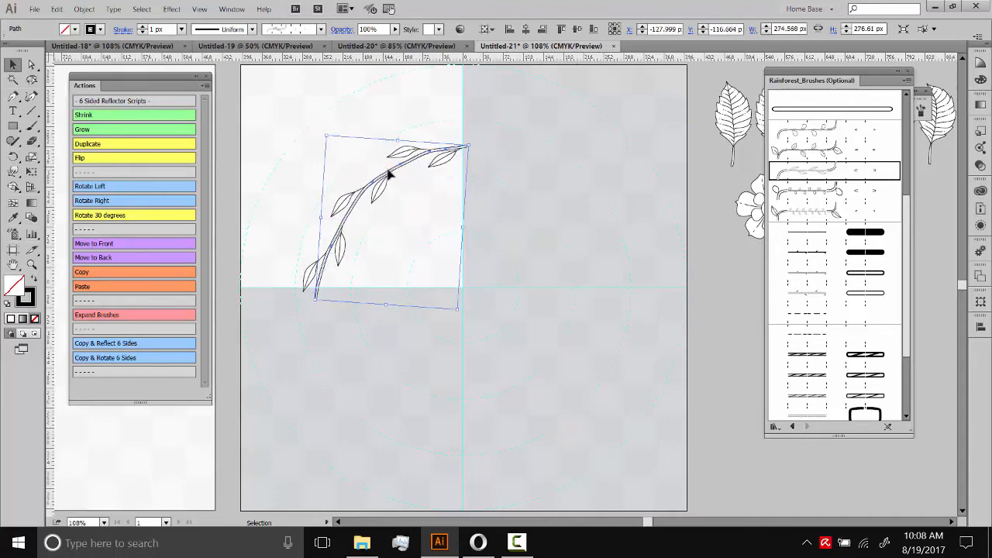
{"action": "left_click", "coordinate": [576, 182]}
Place the large flower over the lower part of the vine and bring it to the front
{"action": "left_click_drag", "start_coordinate": [618, 209], "coordinate": [570, 211]}
{"action": "left_click_drag", "start_coordinate": [721, 213], "coordinate": [291, 254]}
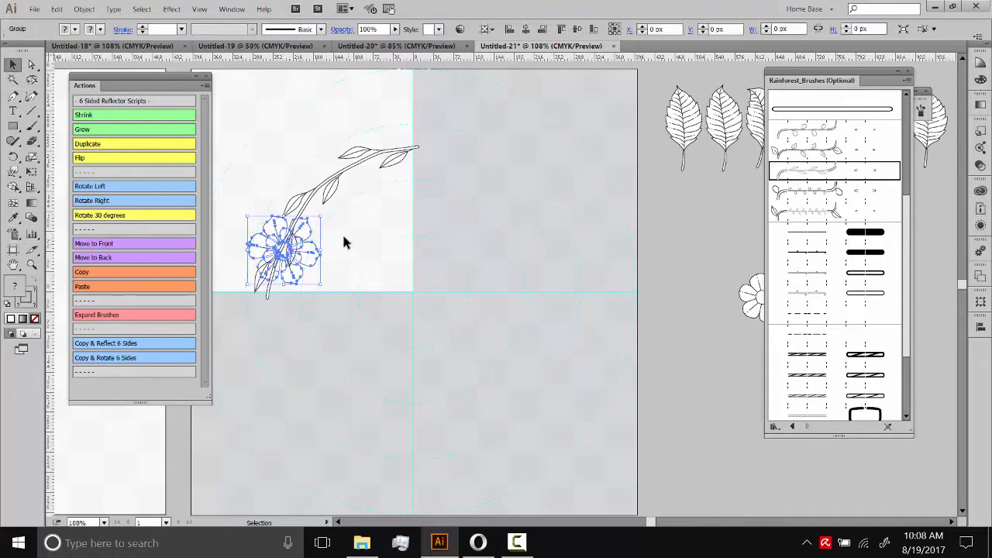
{"action": "left_click", "coordinate": [356, 242]}
{"action": "left_click_drag", "start_coordinate": [356, 242], "coordinate": [372, 257]}
{"action": "left_click", "coordinate": [333, 271]}
{"action": "left_click", "coordinate": [146, 243]}
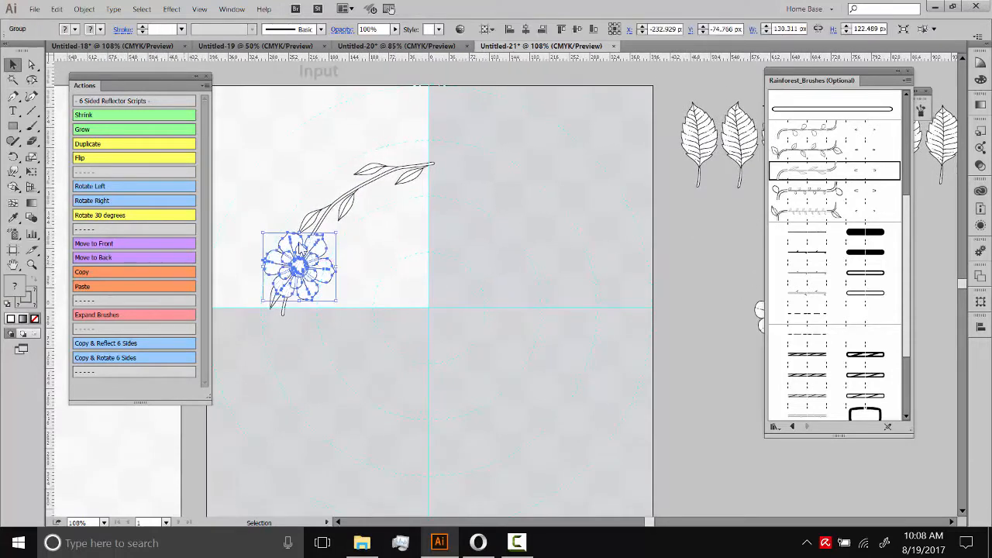
Place a leaf over the vine just above the flower and rotate it so its stalk points toward the vertical guide
{"action": "left_click", "coordinate": [457, 259]}
{"action": "left_click_drag", "start_coordinate": [561, 248], "coordinate": [563, 288]}
{"action": "left_click_drag", "start_coordinate": [711, 185], "coordinate": [337, 257]}
{"action": "left_click", "coordinate": [93, 257]}
{"action": "left_click_drag", "start_coordinate": [402, 241], "coordinate": [398, 226]}
{"action": "left_click", "coordinate": [410, 268]}
{"action": "left_click_drag", "start_coordinate": [340, 250], "coordinate": [341, 239]}
{"action": "left_click", "coordinate": [370, 287]}
{"action": "key", "text": "space"}
{"action": "left_click_drag", "start_coordinate": [407, 267], "coordinate": [448, 252]}
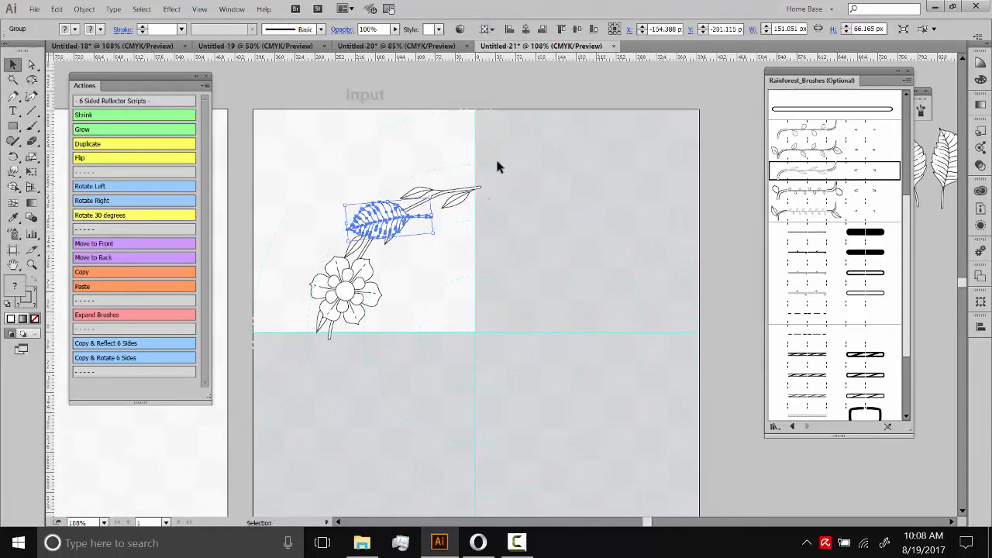
Replace the vine's leafy brush with the plain thin outlined stroke brush from the Rainforest_Brushes library
{"action": "left_click", "coordinate": [472, 269]}
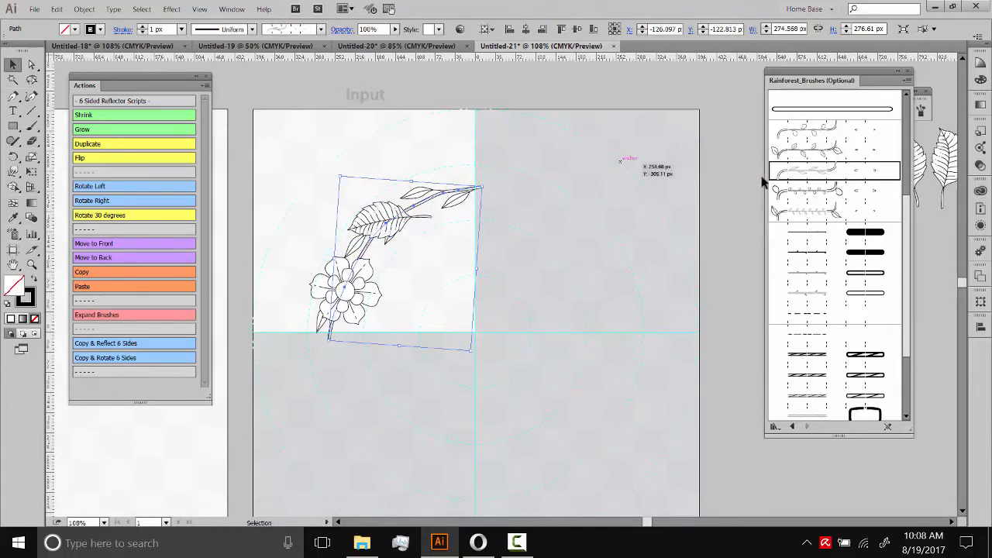
{"action": "left_click", "coordinate": [810, 275]}
{"action": "left_click", "coordinate": [813, 299]}
{"action": "scroll", "coordinate": [814, 314], "scroll_direction": "up", "scroll_amount": 3}
{"action": "left_click", "coordinate": [807, 146]}
{"action": "left_click", "coordinate": [813, 163]}
{"action": "left_click", "coordinate": [810, 223]}
{"action": "left_click", "coordinate": [819, 265]}
{"action": "left_click", "coordinate": [813, 160]}
{"action": "left_click", "coordinate": [814, 145]}
{"action": "left_click", "coordinate": [537, 220]}
Adjust the plain stem so its lower end sits slightly farther outward on the horizontal guide
{"action": "left_click_drag", "start_coordinate": [534, 166], "coordinate": [573, 159]}
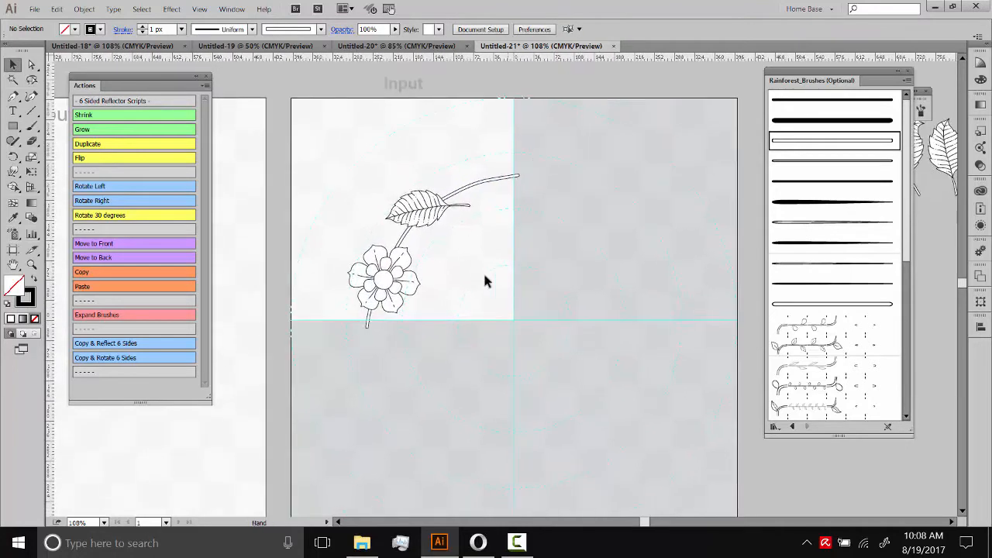
{"action": "left_click_drag", "start_coordinate": [523, 187], "coordinate": [486, 190]}
{"action": "left_click", "coordinate": [544, 186]}
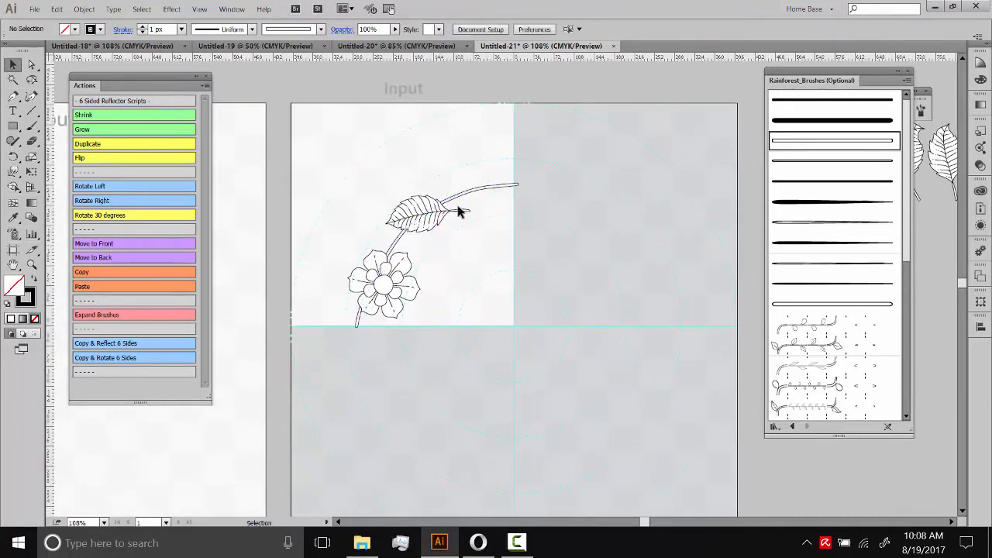
Place one more leaf near the stem's upper end and another over its lower end, each angled along the curve
{"action": "left_click_drag", "start_coordinate": [622, 159], "coordinate": [359, 291]}
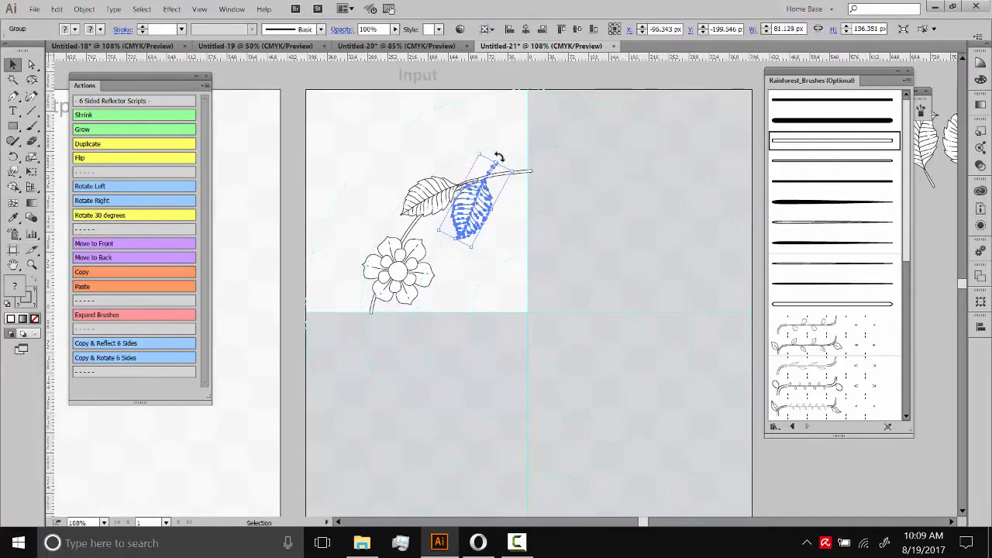
{"action": "left_click_drag", "start_coordinate": [498, 166], "coordinate": [489, 194]}
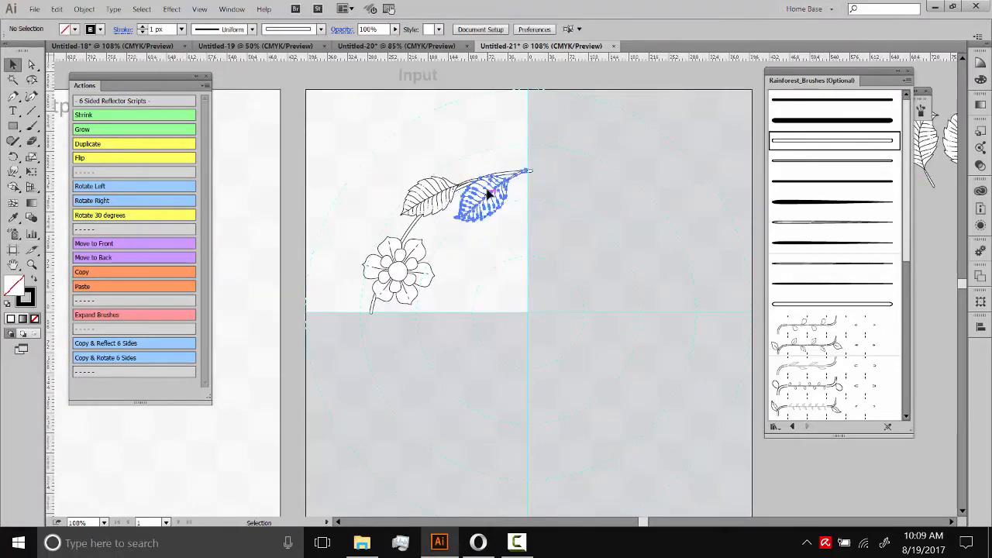
{"action": "left_click", "coordinate": [437, 272]}
{"action": "left_click_drag", "start_coordinate": [436, 272], "coordinate": [452, 232]}
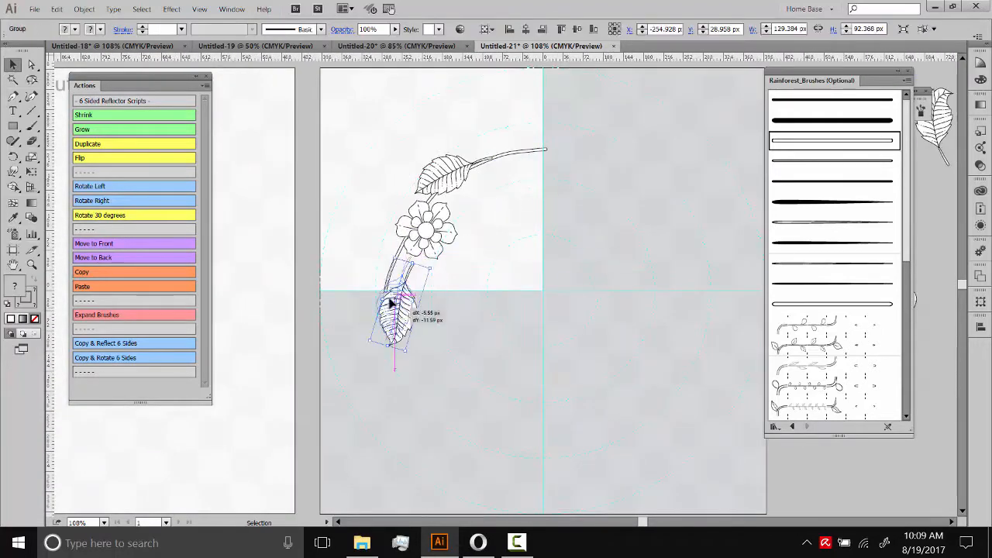
{"action": "left_click_drag", "start_coordinate": [394, 305], "coordinate": [495, 194]}
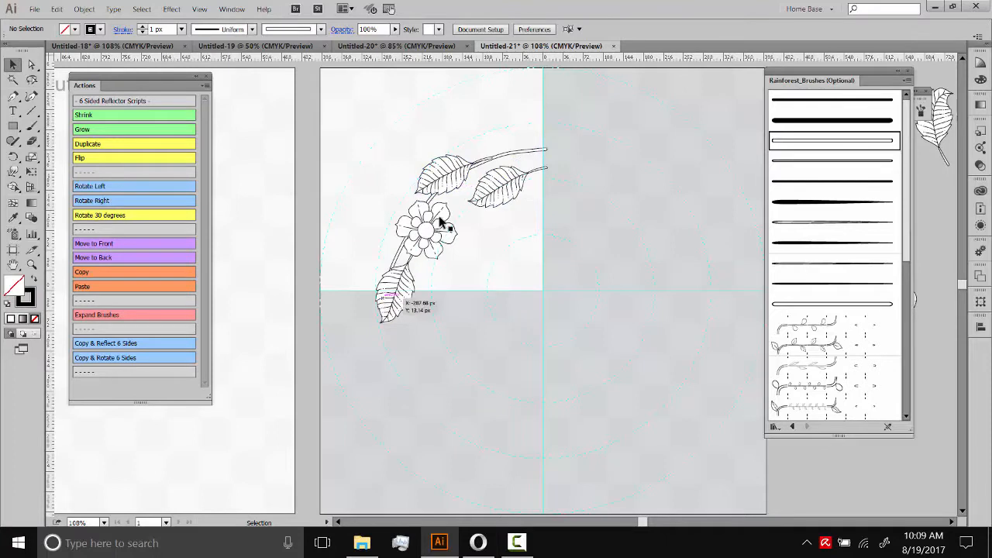
Make three copies of the leaf nearest the vertical guide with the Duplicate action, and flip the last copy horizontally
{"action": "left_click", "coordinate": [503, 195]}
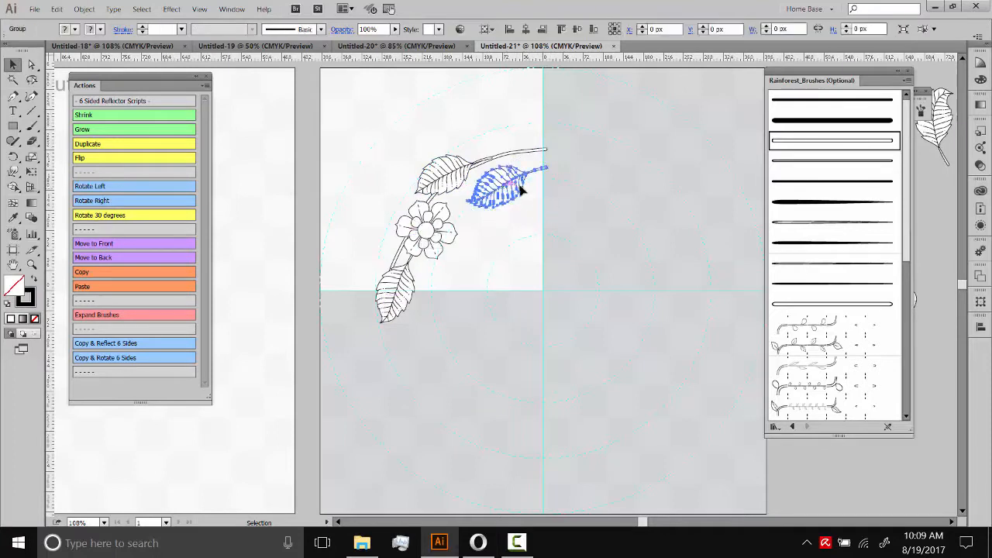
{"action": "left_click", "coordinate": [85, 144]}
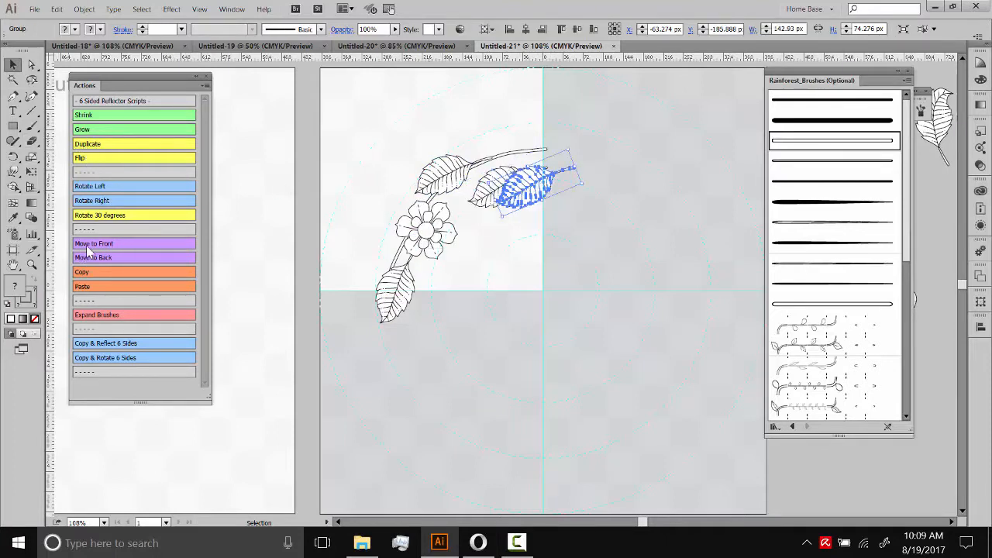
{"action": "left_click", "coordinate": [91, 146]}
{"action": "left_click", "coordinate": [92, 146]}
{"action": "left_click", "coordinate": [591, 217]}
{"action": "left_click_drag", "start_coordinate": [591, 204], "coordinate": [562, 258]}
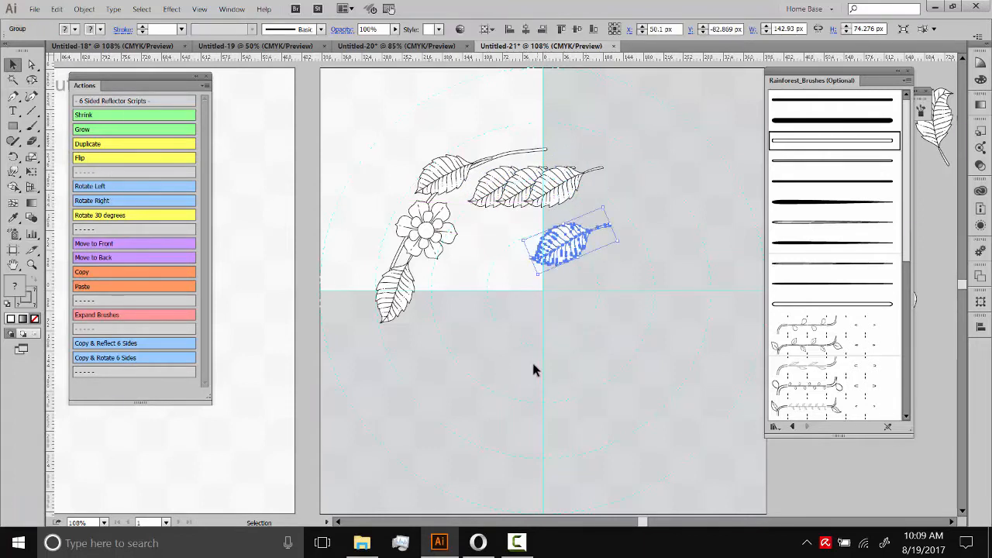
{"action": "left_click", "coordinate": [116, 343]}
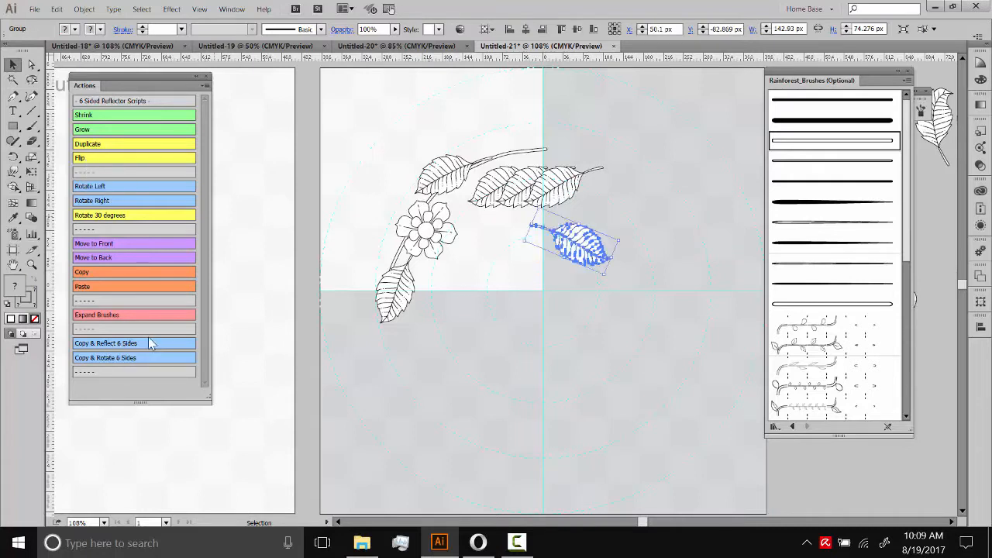
Position a single leaf on the stem's upper end with its stalk at the vertical guide, and remove the spare leaf copies
{"action": "left_click_drag", "start_coordinate": [584, 255], "coordinate": [512, 146]}
{"action": "left_click_drag", "start_coordinate": [449, 173], "coordinate": [508, 133]}
{"action": "left_click", "coordinate": [507, 134]}
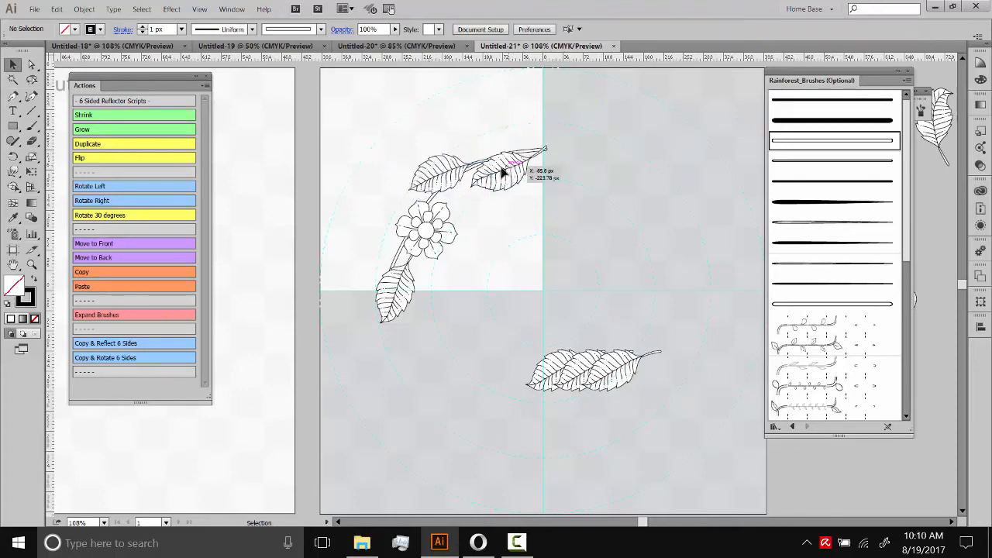
{"action": "left_click", "coordinate": [514, 162]}
{"action": "left_click", "coordinate": [475, 368]}
{"action": "key", "text": "ctrl+z"}
{"action": "key", "text": "ctrl+z"}
{"action": "left_click_drag", "start_coordinate": [588, 321], "coordinate": [589, 337]}
Try to repeat the whole stem, flower and leaf arrangement with the Copy & Rotate 6 Sides action
{"action": "left_click_drag", "start_coordinate": [620, 117], "coordinate": [302, 409]}
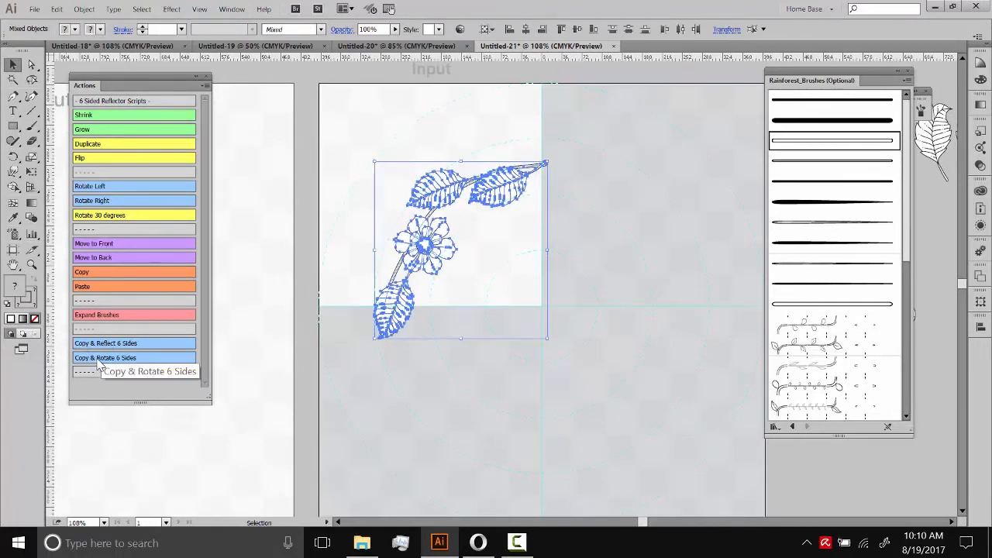
{"action": "left_click", "coordinate": [100, 361]}
{"action": "left_click", "coordinate": [539, 287]}
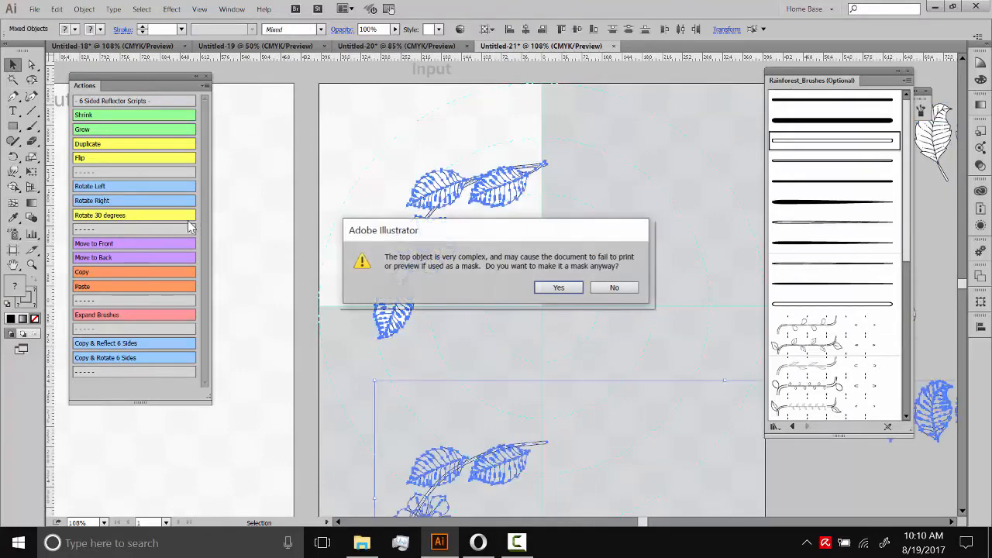
{"action": "left_click", "coordinate": [602, 292]}
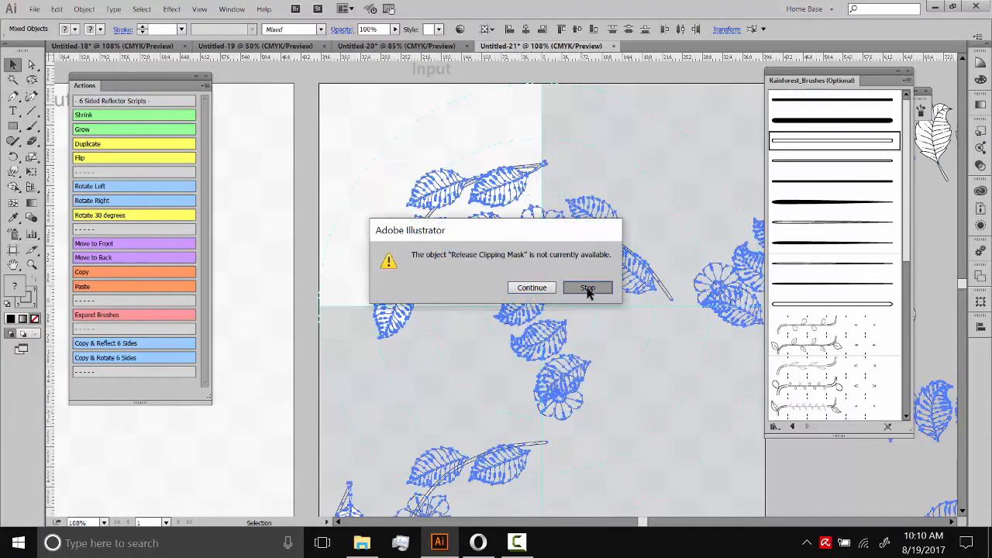
{"action": "left_click", "coordinate": [588, 287]}
Undo everything the Copy & Rotate 6 Sides action did and deselect the arrangement
{"action": "key", "text": "ctrl+z"}
{"action": "key", "text": "ctrl+z"}
{"action": "key", "text": "ctrl+z"}
{"action": "key", "text": "ctrl+z"}
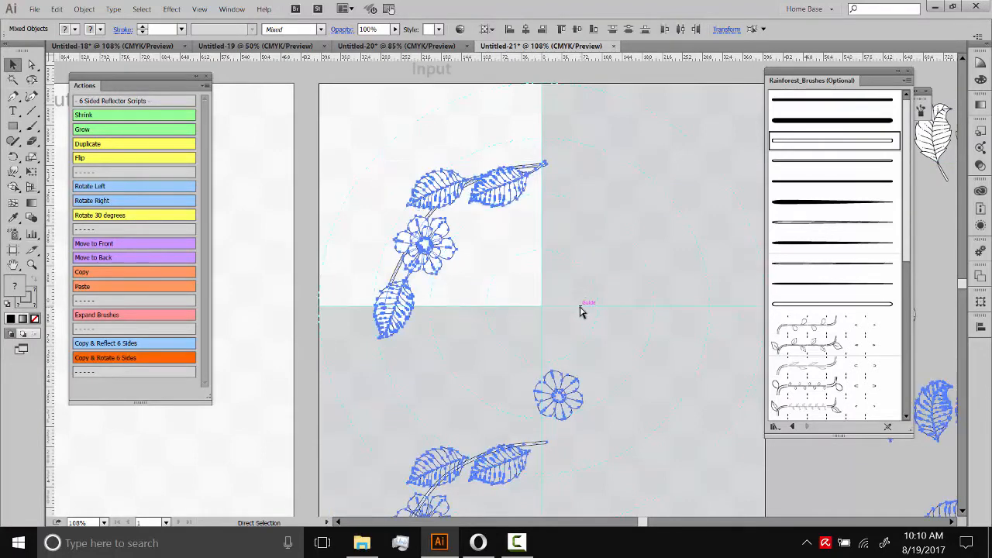
{"action": "key", "text": "ctrl+z"}
{"action": "key", "text": "ctrl+z"}
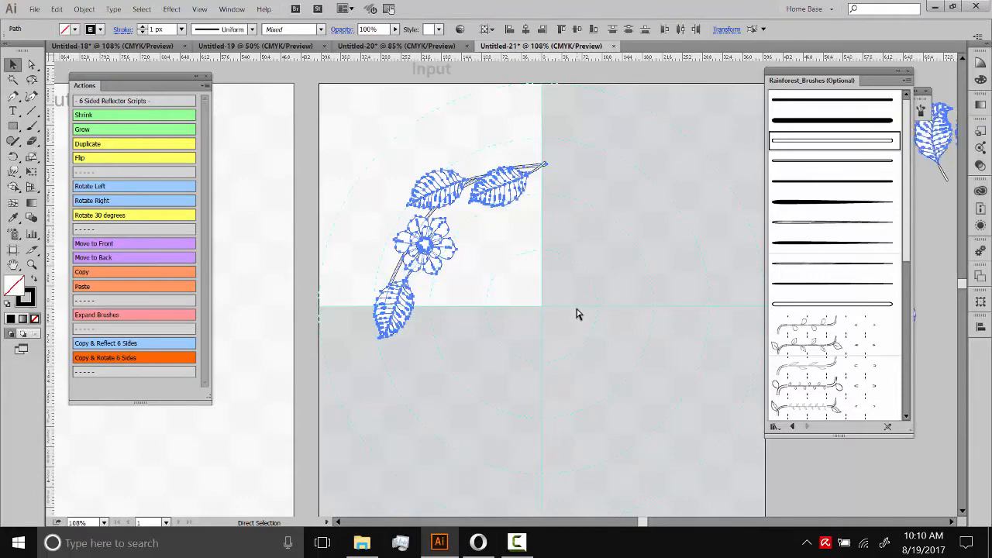
{"action": "left_click", "coordinate": [569, 317]}
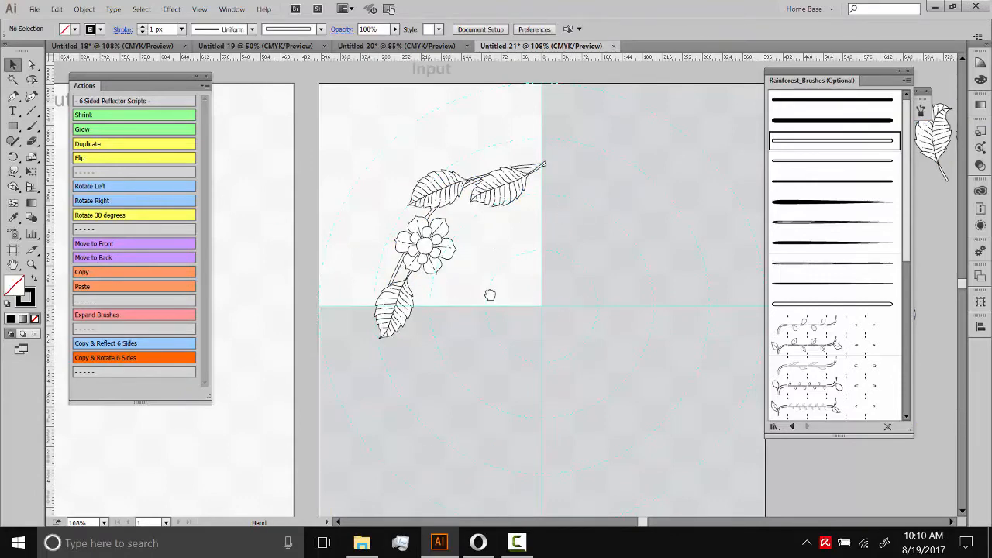
{"action": "left_click_drag", "start_coordinate": [480, 283], "coordinate": [523, 341]}
{"action": "left_click_drag", "start_coordinate": [582, 229], "coordinate": [542, 218]}
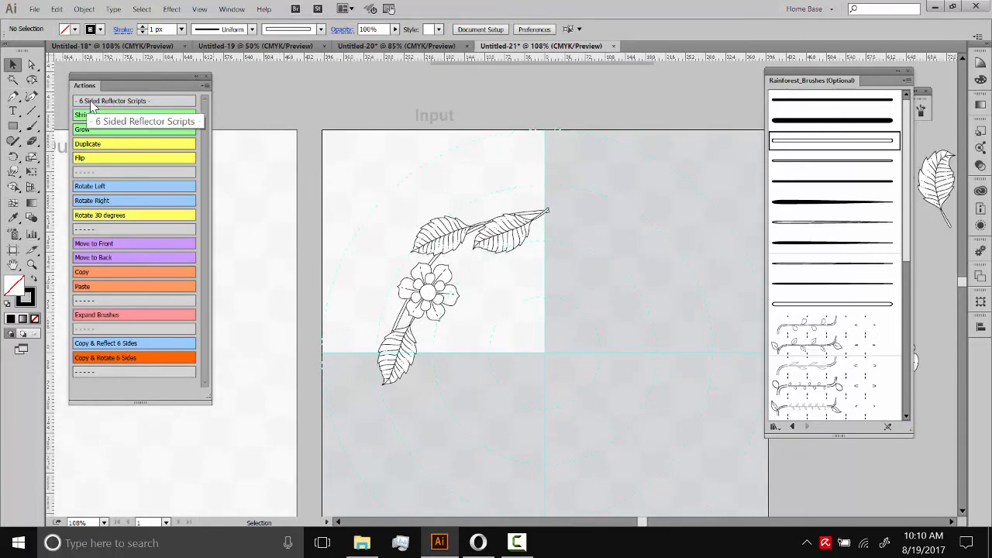
{"action": "left_click", "coordinate": [350, 48]}
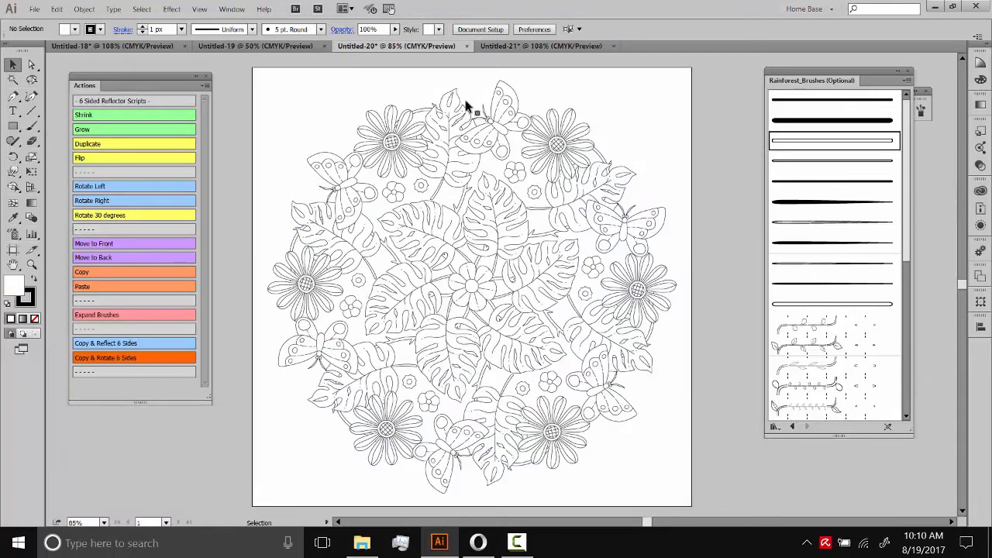
{"action": "left_click", "coordinate": [509, 47]}
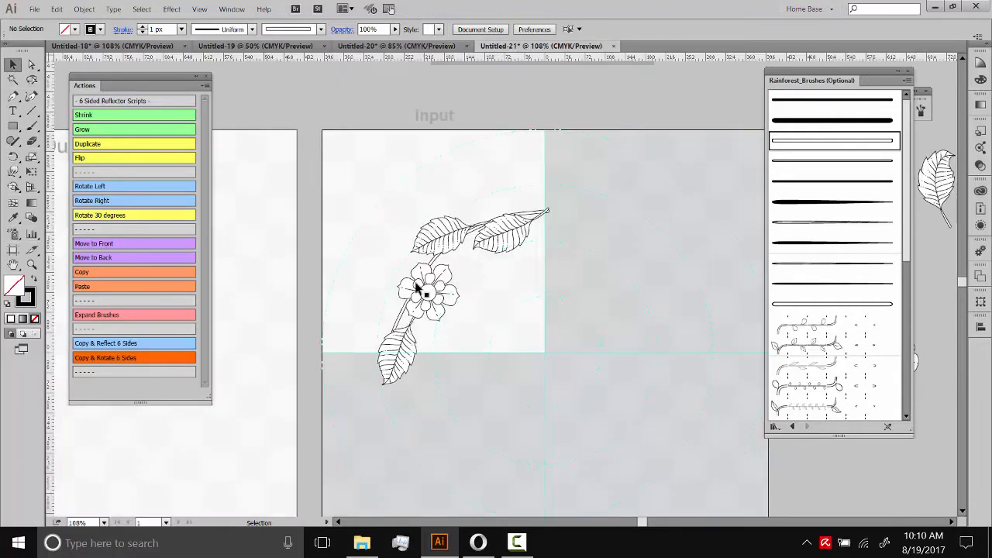
{"action": "key", "text": "space"}
{"action": "left_click_drag", "start_coordinate": [418, 266], "coordinate": [385, 196]}
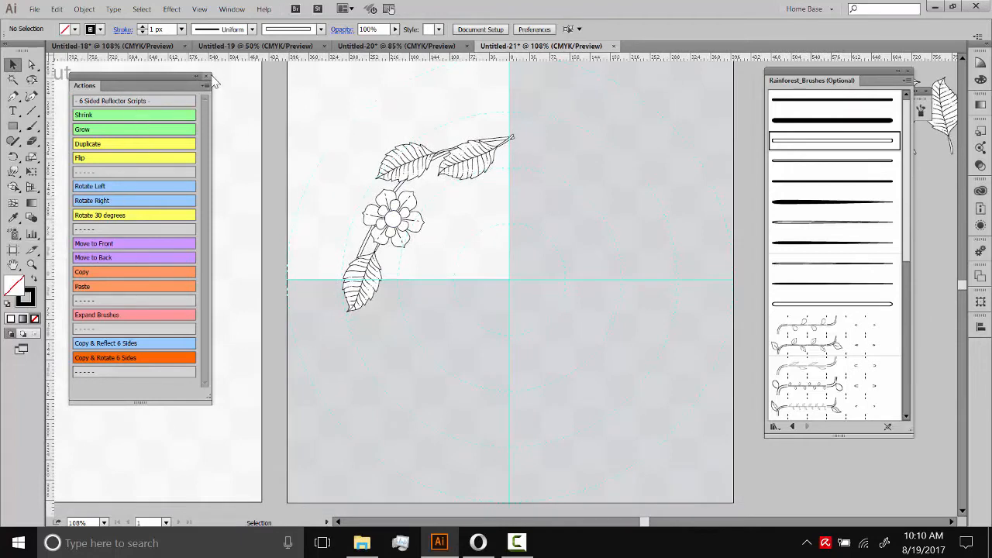
Clear the loaded 6-sided actions and load 4 Sided Actions.aia from the [2] Templates and Actions folder
{"action": "left_click", "coordinate": [206, 88]}
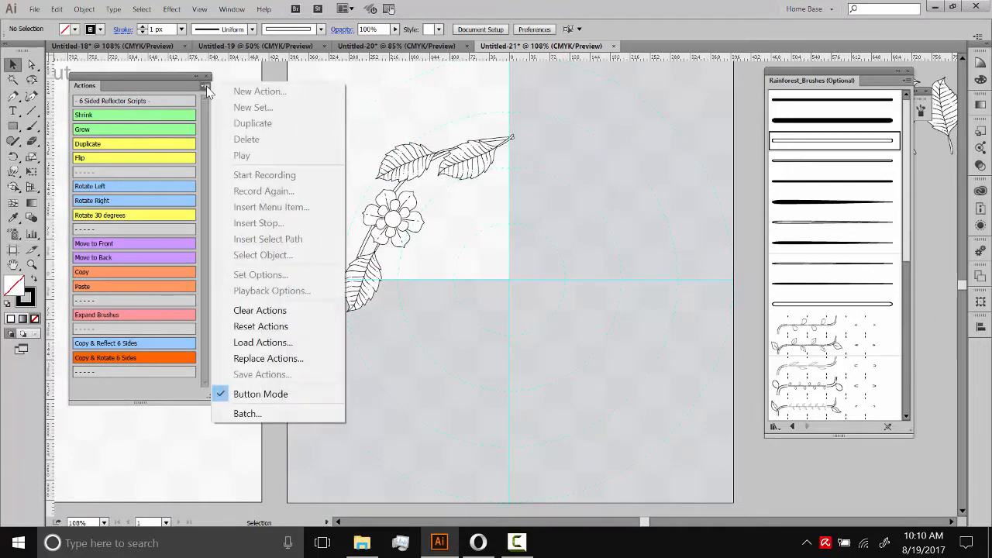
{"action": "left_click", "coordinate": [249, 314]}
{"action": "left_click", "coordinate": [487, 288]}
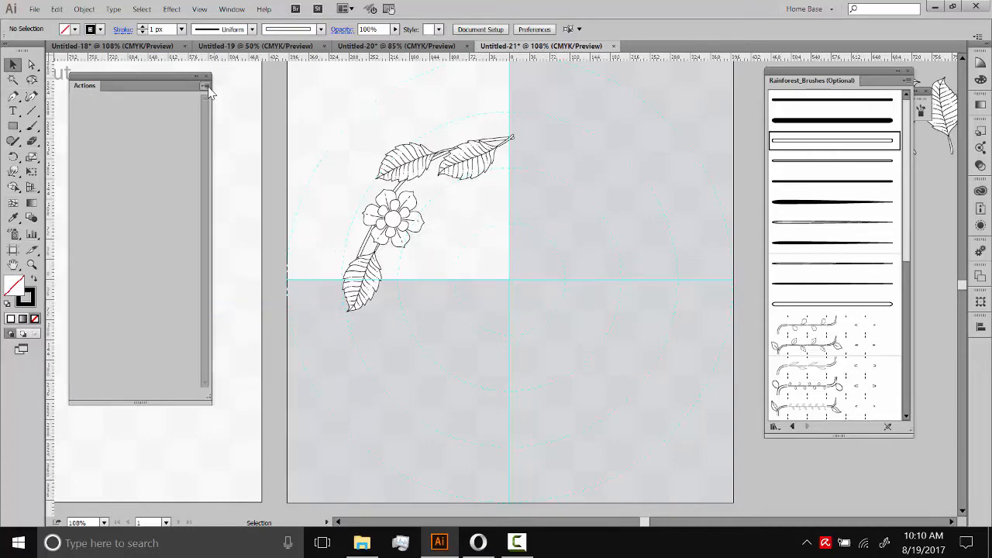
{"action": "left_click", "coordinate": [208, 89]}
{"action": "left_click", "coordinate": [254, 342]}
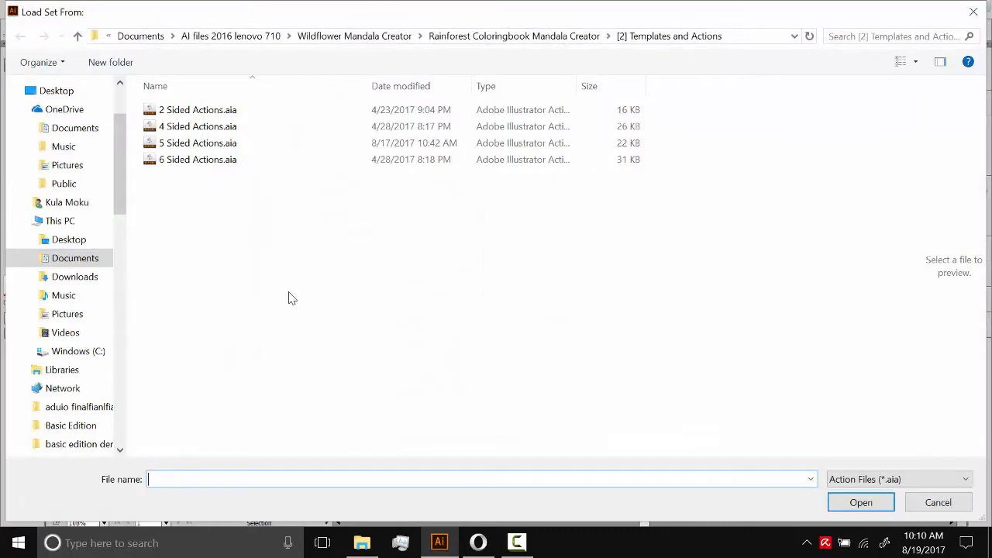
{"action": "double_click", "coordinate": [183, 128]}
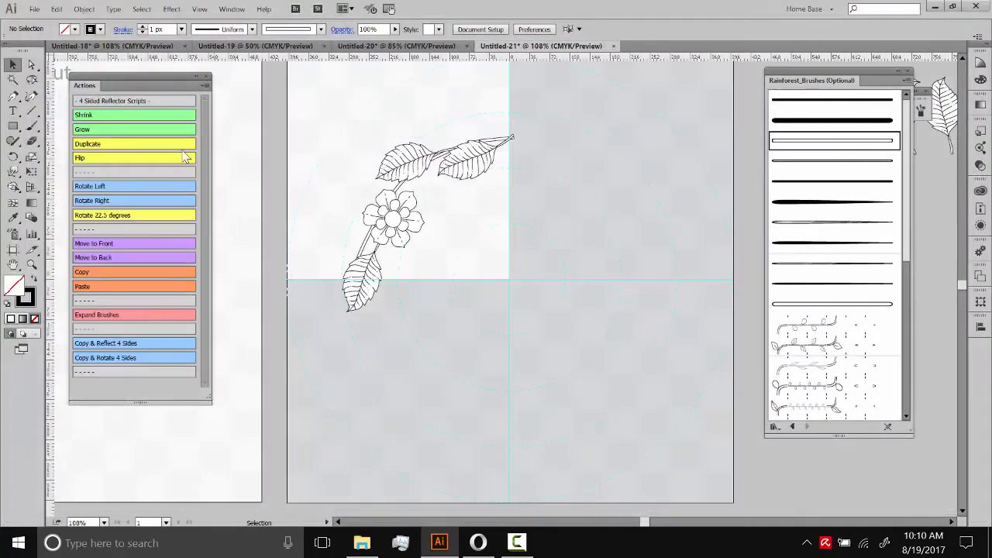
Select the whole stem, flower and leaf arrangement and repeat it around the centre with the Copy & Rotate 4 Sides action
{"action": "left_click_drag", "start_coordinate": [568, 117], "coordinate": [328, 386]}
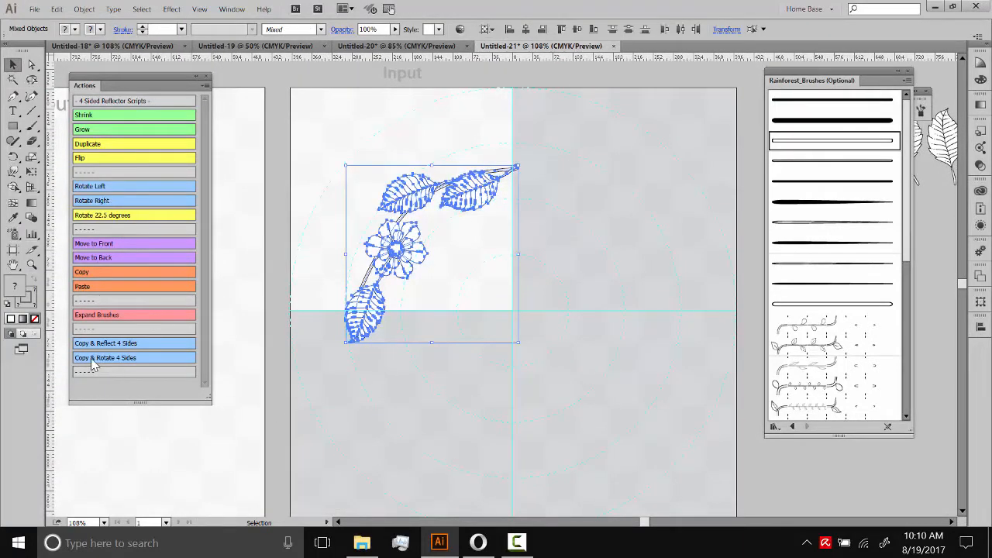
{"action": "left_click", "coordinate": [103, 358]}
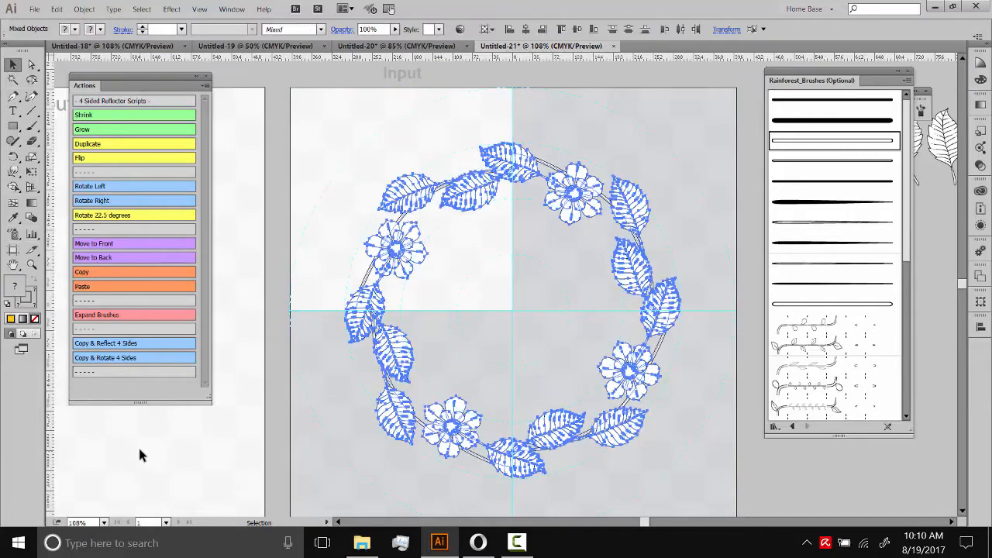
{"action": "scroll", "coordinate": [403, 379], "scroll_direction": "left", "scroll_amount": 10}
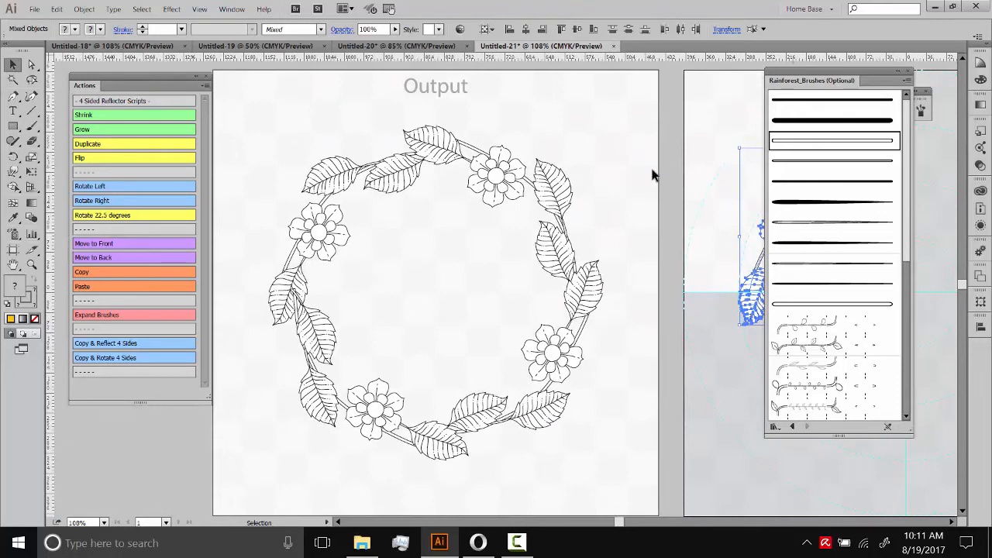
{"action": "key", "text": "space"}
{"action": "left_click_drag", "start_coordinate": [592, 165], "coordinate": [571, 170]}
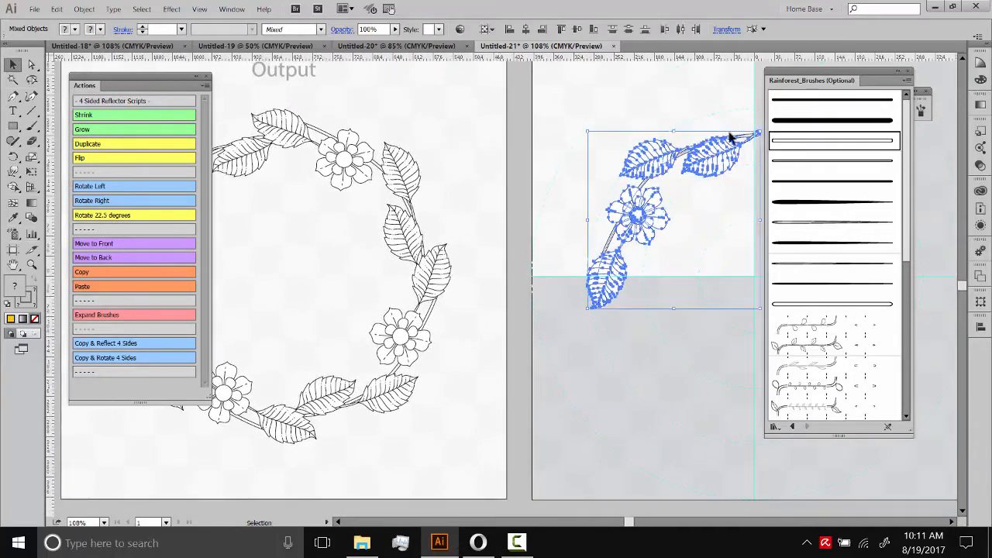
{"action": "key", "text": "space"}
{"action": "left_click_drag", "start_coordinate": [544, 194], "coordinate": [585, 150]}
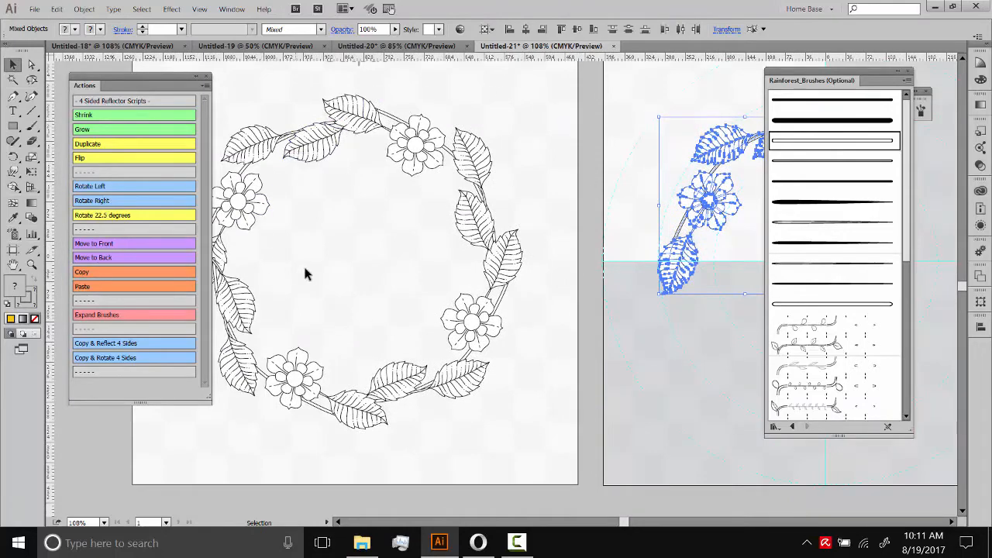
Delete the long brushed stem from the arrangement on the input artboard, keeping the leaves and flower
{"action": "key", "text": "space"}
{"action": "left_click_drag", "start_coordinate": [613, 113], "coordinate": [529, 116]}
{"action": "left_click_drag", "start_coordinate": [485, 193], "coordinate": [346, 248]}
{"action": "left_click", "coordinate": [578, 257]}
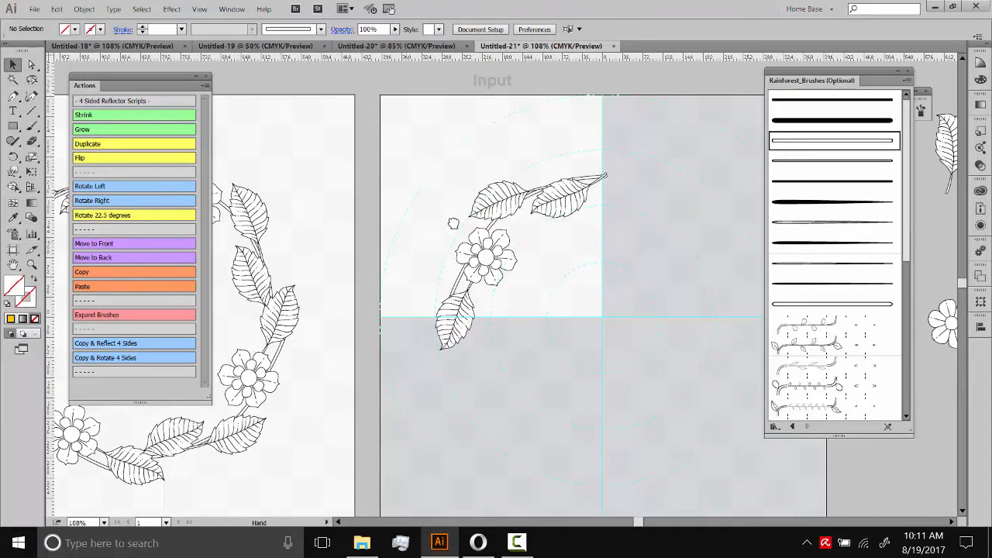
{"action": "left_click_drag", "start_coordinate": [453, 223], "coordinate": [507, 200]}
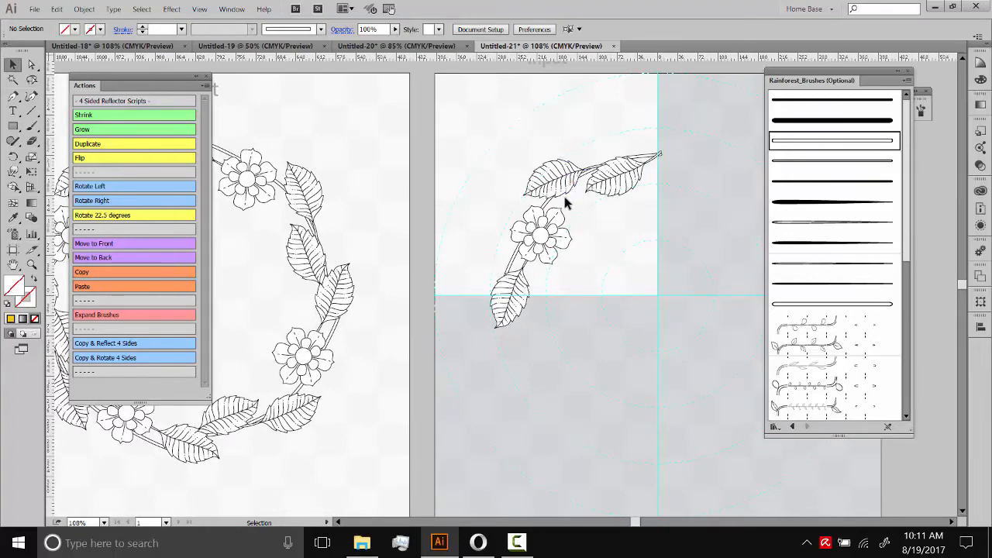
{"action": "left_click_drag", "start_coordinate": [621, 235], "coordinate": [567, 276]}
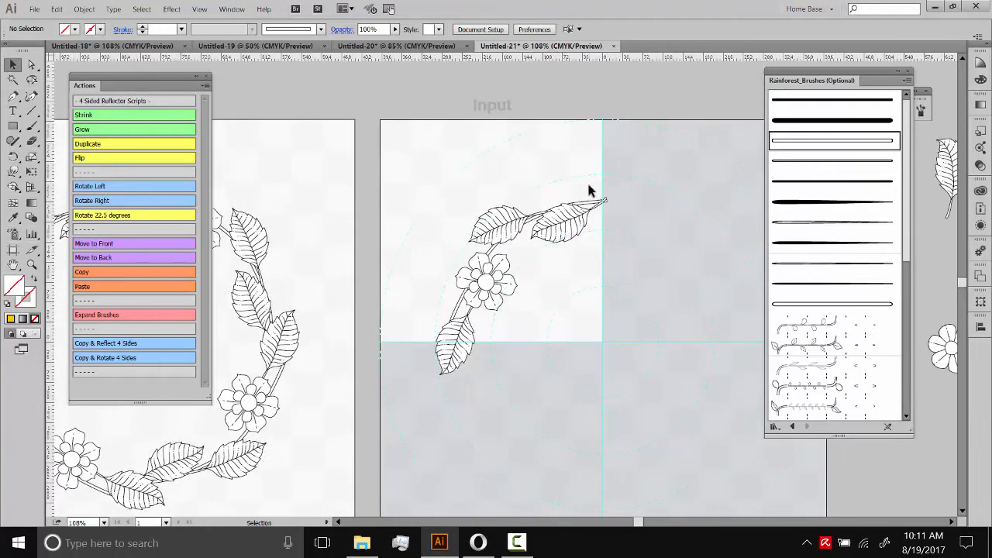
{"action": "left_click", "coordinate": [593, 203]}
{"action": "key", "text": "Delete"}
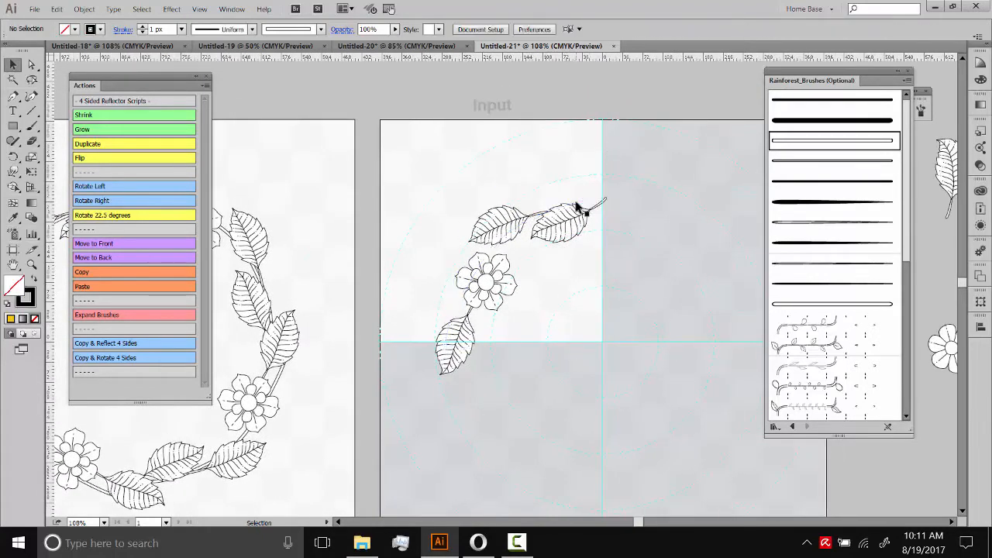
Nudge the large flower and the uppermost leaf slightly so the arrangement closes up and the leaf's stalk meets the vertical guide
{"action": "left_click_drag", "start_coordinate": [490, 282], "coordinate": [491, 276]}
{"action": "left_click_drag", "start_coordinate": [569, 219], "coordinate": [566, 217]}
{"action": "left_click", "coordinate": [548, 196]}
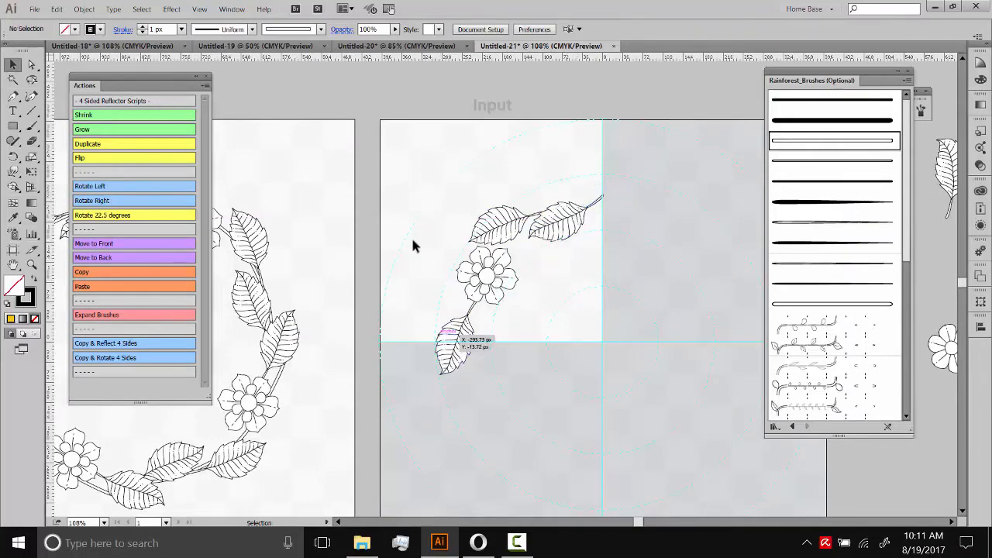
Bring four small flowers from Untitled-20 into the template and place them around the large flower, the leaves and the upper stalk
{"action": "left_click", "coordinate": [396, 45]}
{"action": "left_click", "coordinate": [399, 259]}
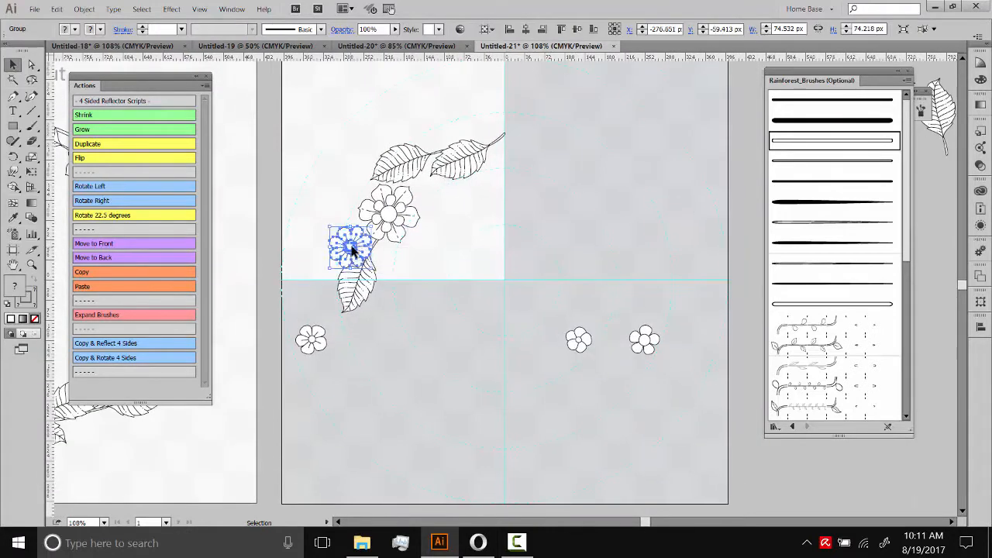
{"action": "left_click_drag", "start_coordinate": [354, 243], "coordinate": [427, 186]}
{"action": "left_click", "coordinate": [484, 127]}
{"action": "left_click_drag", "start_coordinate": [487, 128], "coordinate": [488, 128]}
{"action": "mouse_move", "coordinate": [428, 188]}
{"action": "left_mouse_down"}
{"action": "mouse_move", "coordinate": [444, 193]}
{"action": "mouse_move", "coordinate": [431, 189]}
{"action": "left_mouse_up"}
{"action": "left_click", "coordinate": [476, 268]}
{"action": "left_click", "coordinate": [405, 161]}
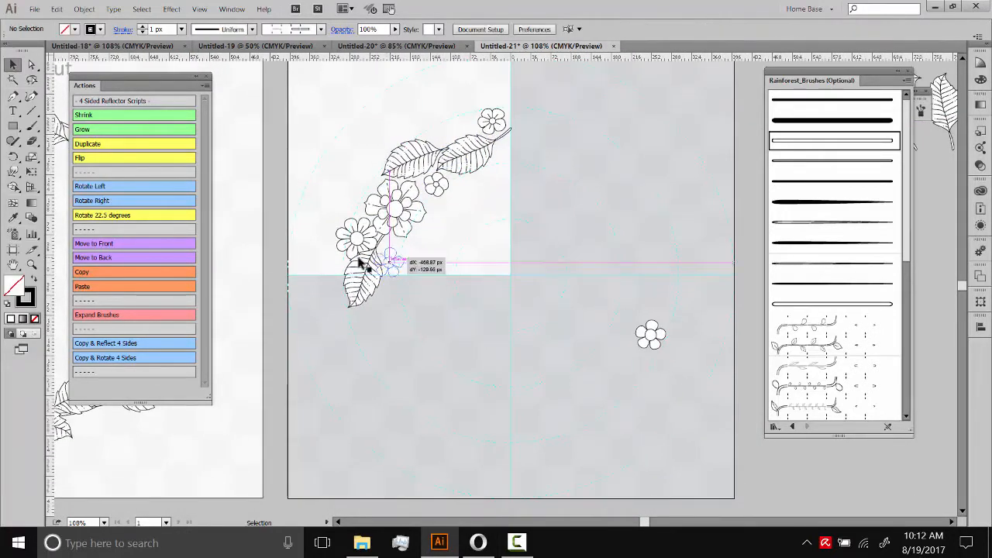
{"action": "left_click_drag", "start_coordinate": [354, 261], "coordinate": [396, 260]}
{"action": "left_click", "coordinate": [458, 260]}
Delete the old output wreath and repeat the flower and leaf arrangement with the Copy & Rotate 4 Sides action
{"action": "left_click_drag", "start_coordinate": [541, 315], "coordinate": [582, 359]}
{"action": "left_click", "coordinate": [350, 317]}
{"action": "key", "text": "Delete"}
{"action": "left_click_drag", "start_coordinate": [631, 281], "coordinate": [407, 304]}
{"action": "key", "text": "ctrl+a"}
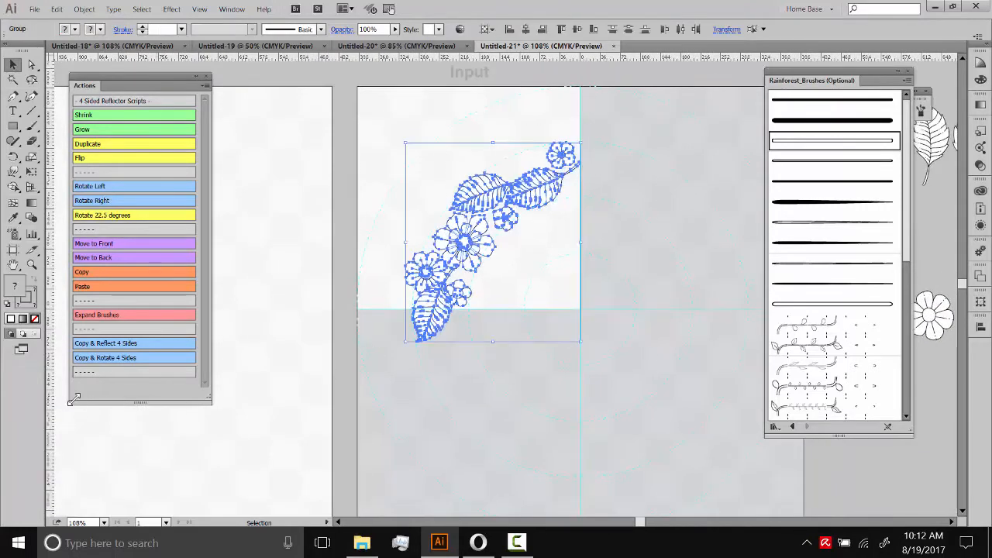
{"action": "left_click", "coordinate": [100, 358]}
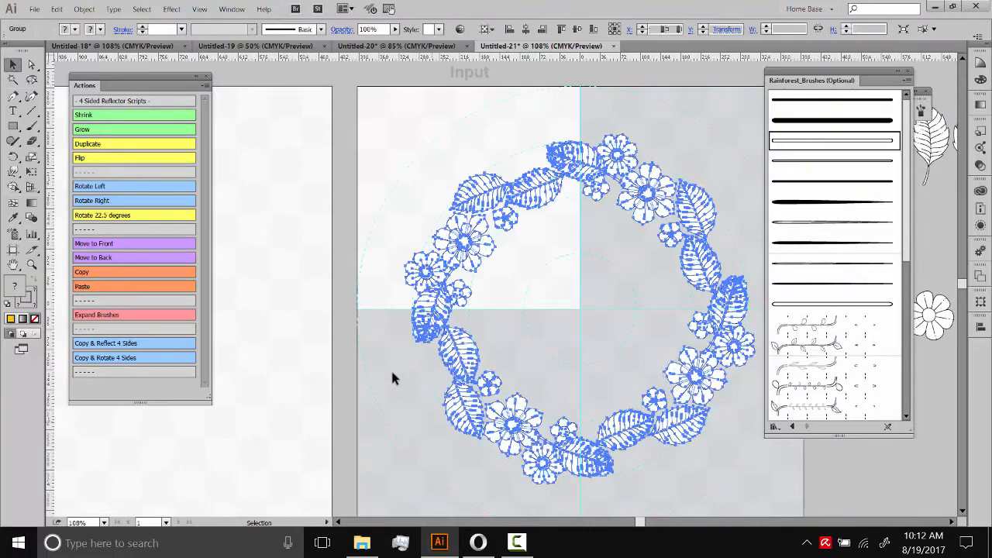
{"action": "left_click_drag", "start_coordinate": [362, 382], "coordinate": [631, 362]}
{"action": "left_click_drag", "start_coordinate": [612, 202], "coordinate": [529, 187]}
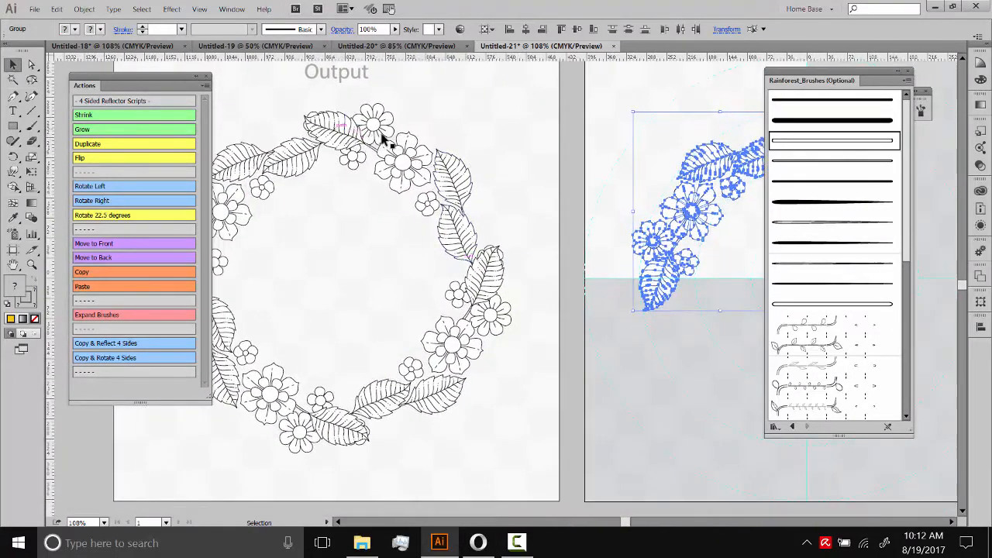
{"action": "left_click_drag", "start_coordinate": [633, 303], "coordinate": [432, 335]}
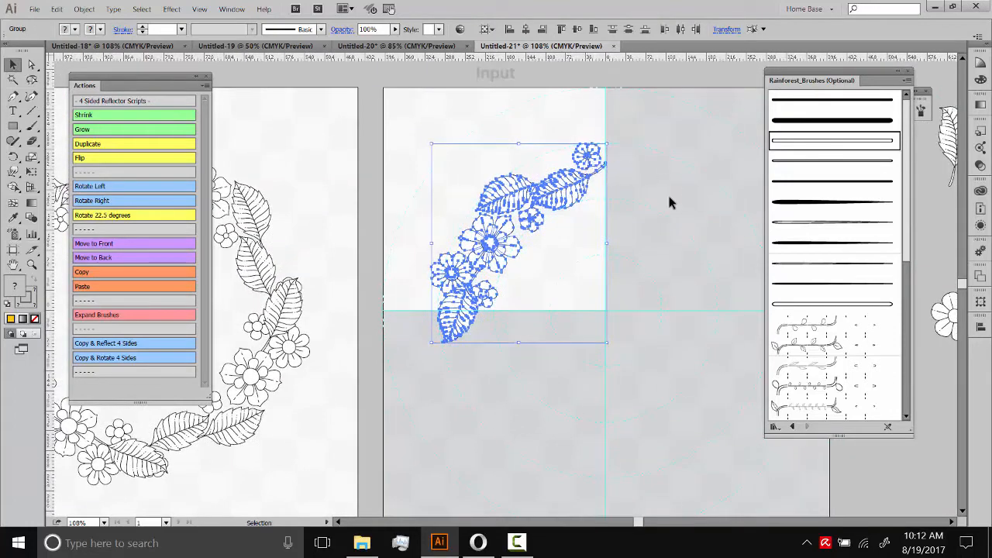
{"action": "left_click_drag", "start_coordinate": [690, 261], "coordinate": [836, 268]}
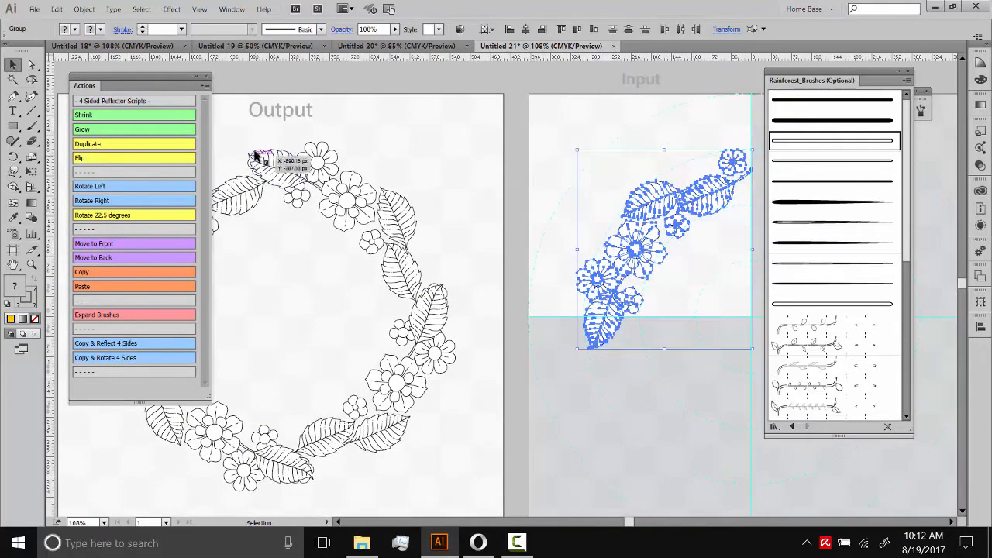
Move the small flower from the upper stalk's end to the outer edge where the two upper leaves meet
{"action": "left_click_drag", "start_coordinate": [603, 124], "coordinate": [654, 90]}
{"action": "left_click_drag", "start_coordinate": [651, 135], "coordinate": [493, 131]}
{"action": "left_click", "coordinate": [585, 132]}
{"action": "left_click_drag", "start_coordinate": [629, 131], "coordinate": [586, 114]}
{"action": "left_click", "coordinate": [594, 103]}
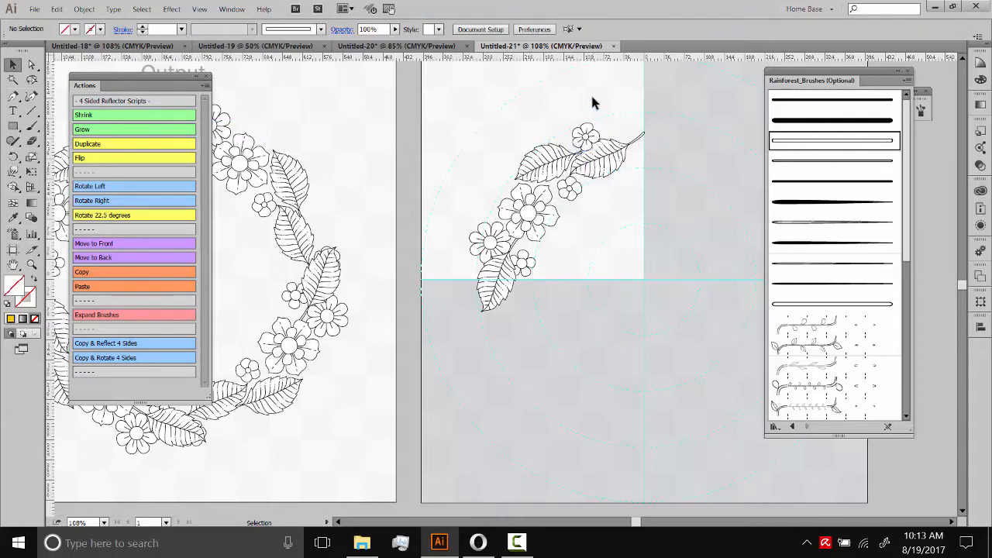
{"action": "left_click", "coordinate": [587, 128]}
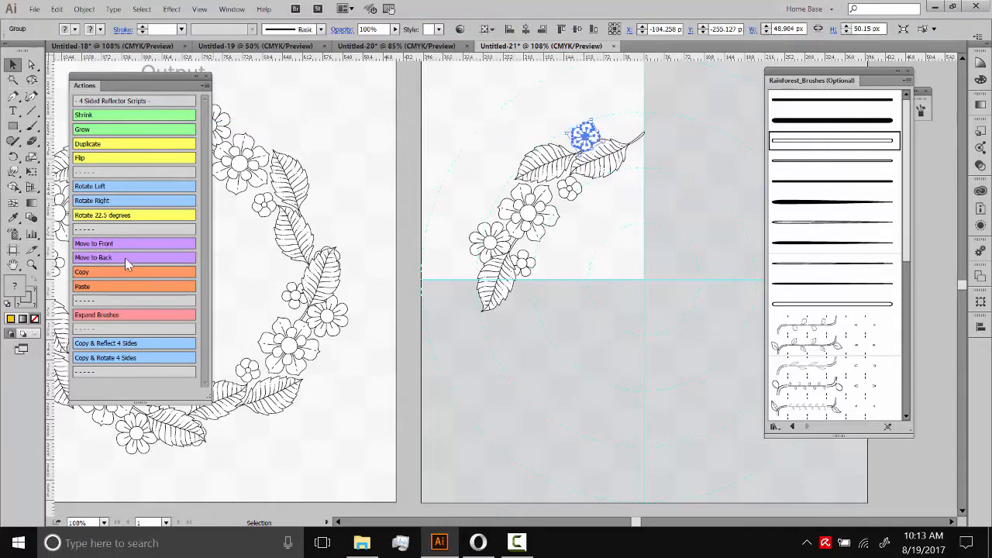
{"action": "left_click", "coordinate": [527, 106]}
Replace the output wreath by deleting it and applying Copy & Rotate 4 Sides to the arrangement with the moved small flower
{"action": "left_click", "coordinate": [283, 229]}
{"action": "key", "text": "Delete"}
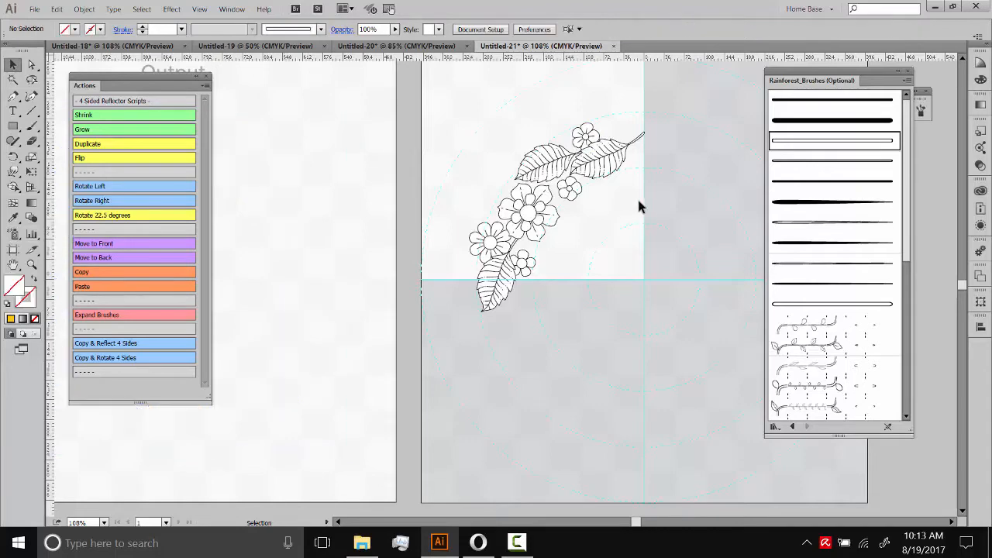
{"action": "left_click", "coordinate": [510, 256]}
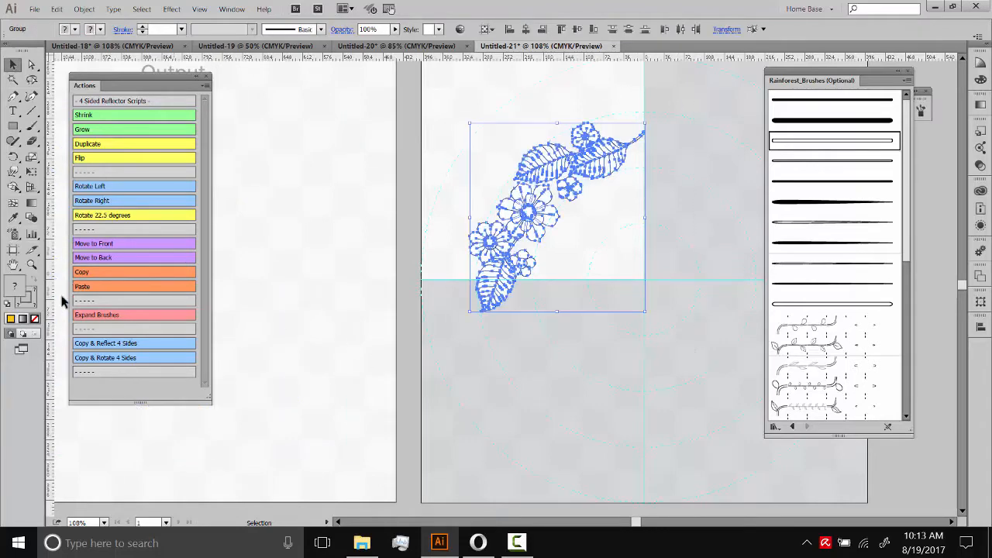
{"action": "left_click", "coordinate": [90, 358]}
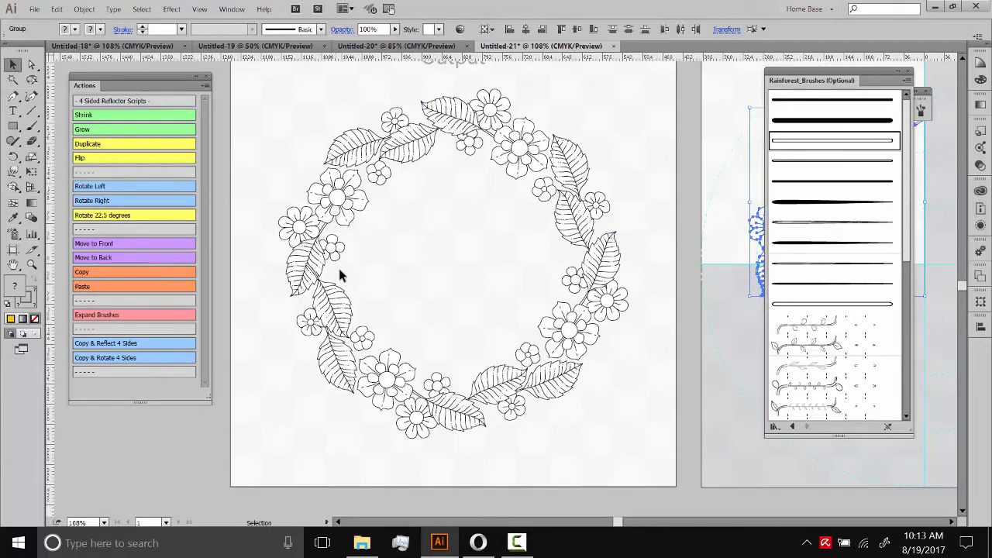
{"action": "key", "text": "space"}
{"action": "left_click_drag", "start_coordinate": [527, 267], "coordinate": [398, 257]}
{"action": "mouse_move", "coordinate": [500, 273]}
{"action": "left_mouse_down"}
{"action": "mouse_move", "coordinate": [540, 281]}
{"action": "mouse_move", "coordinate": [497, 261]}
{"action": "left_mouse_up"}
Copy a small narrow leaf from the leaf collection in Untitled-19 and paste it into the Untitled-21 template
{"action": "key", "text": "space"}
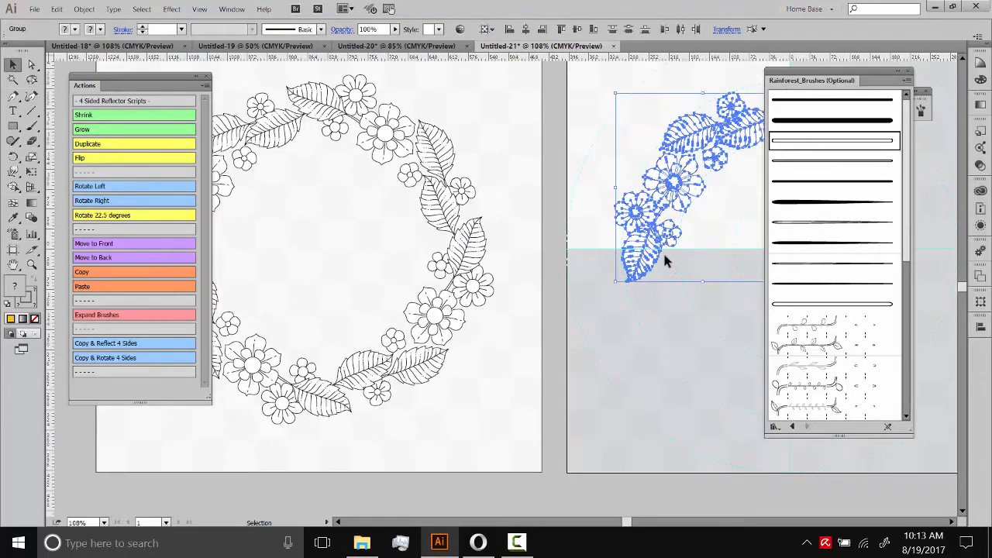
{"action": "left_click_drag", "start_coordinate": [693, 264], "coordinate": [685, 268]}
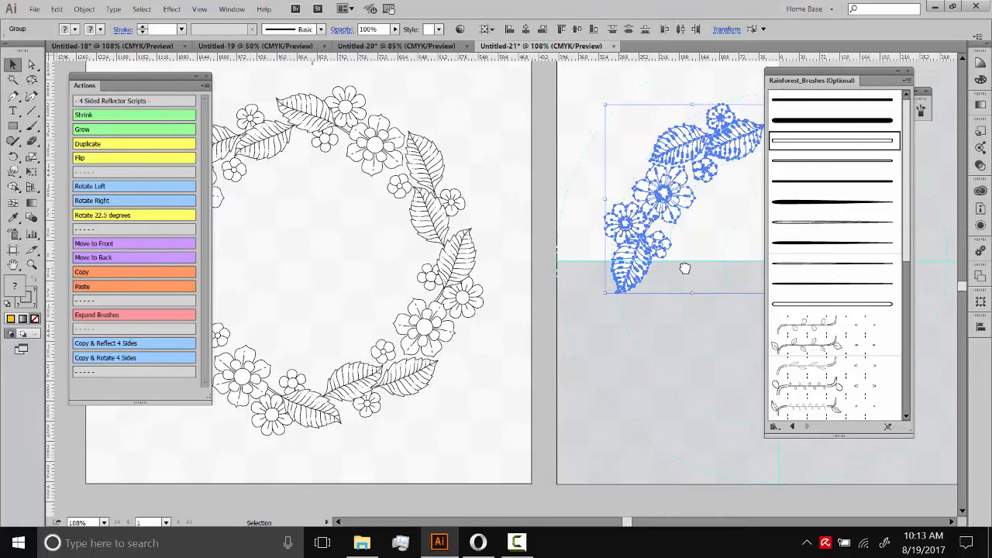
{"action": "left_click_drag", "start_coordinate": [628, 332], "coordinate": [601, 357]}
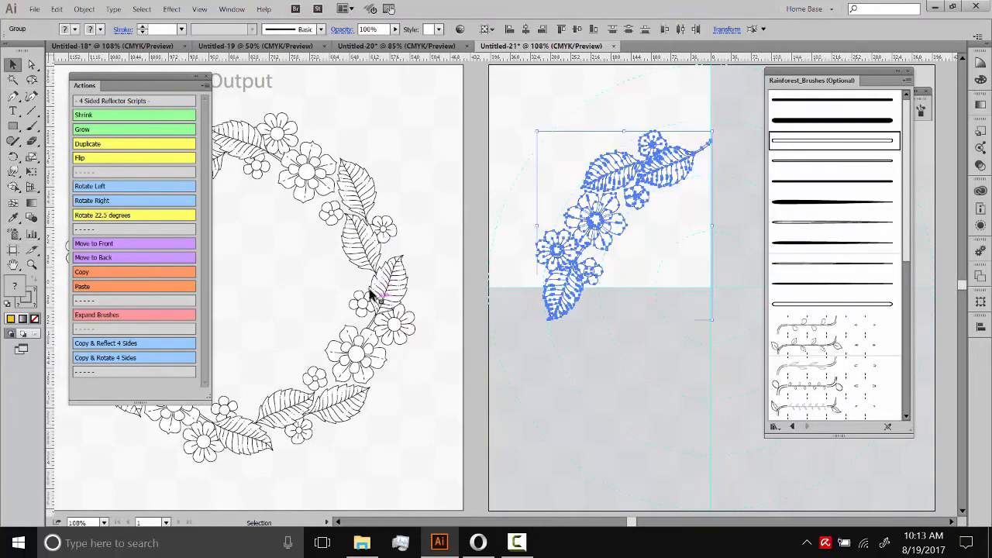
{"action": "left_click", "coordinate": [282, 47]}
{"action": "left_click", "coordinate": [379, 280]}
{"action": "key", "text": "ctrl+c"}
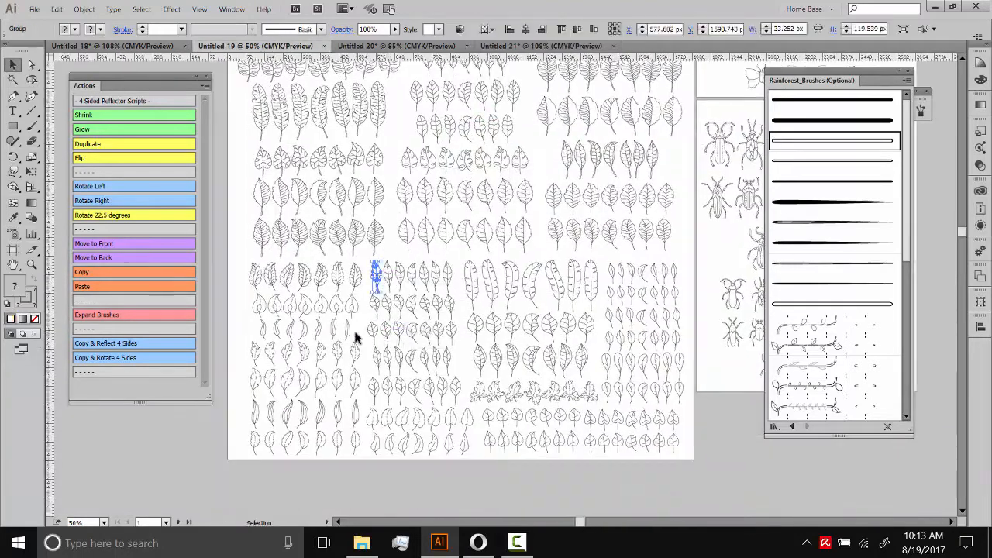
{"action": "left_click", "coordinate": [541, 47]}
{"action": "key", "text": "ctrl+v"}
Rotate the pasted leaf, send it to the back and tuck it against the inner side of the lowest leaf
{"action": "left_click_drag", "start_coordinate": [383, 222], "coordinate": [367, 217]}
{"action": "left_click_drag", "start_coordinate": [396, 277], "coordinate": [471, 329]}
{"action": "left_click_drag", "start_coordinate": [475, 368], "coordinate": [487, 299]}
{"action": "left_click", "coordinate": [111, 259]}
{"action": "left_click", "coordinate": [520, 271]}
{"action": "left_click_drag", "start_coordinate": [520, 271], "coordinate": [538, 293]}
Clear the previous output wreath and regenerate it from the arrangement with the added narrow leaf using Copy & Rotate 4 Sides
{"action": "left_click_drag", "start_coordinate": [357, 167], "coordinate": [243, 366]}
{"action": "key", "text": "Delete"}
{"action": "left_click_drag", "start_coordinate": [663, 127], "coordinate": [84, 364]}
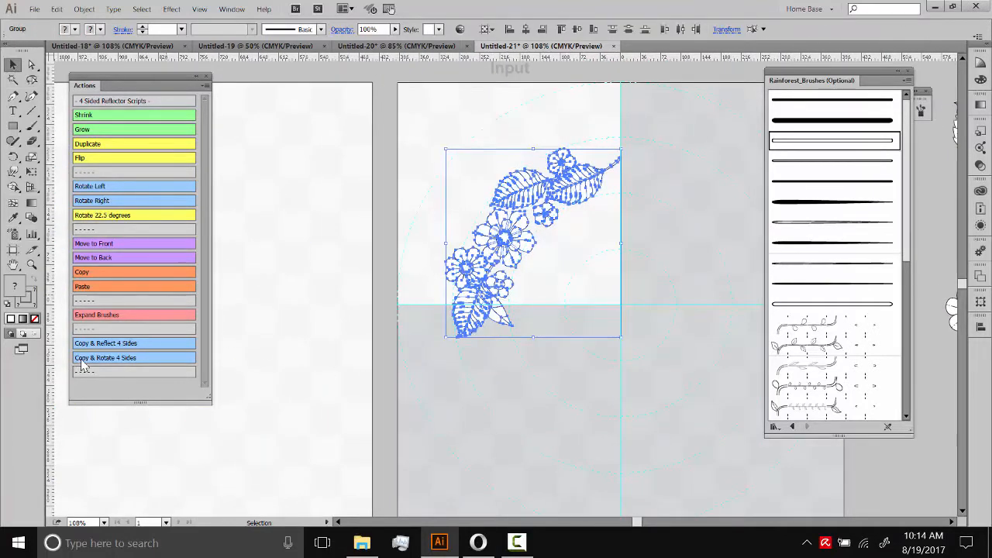
{"action": "left_click", "coordinate": [94, 359]}
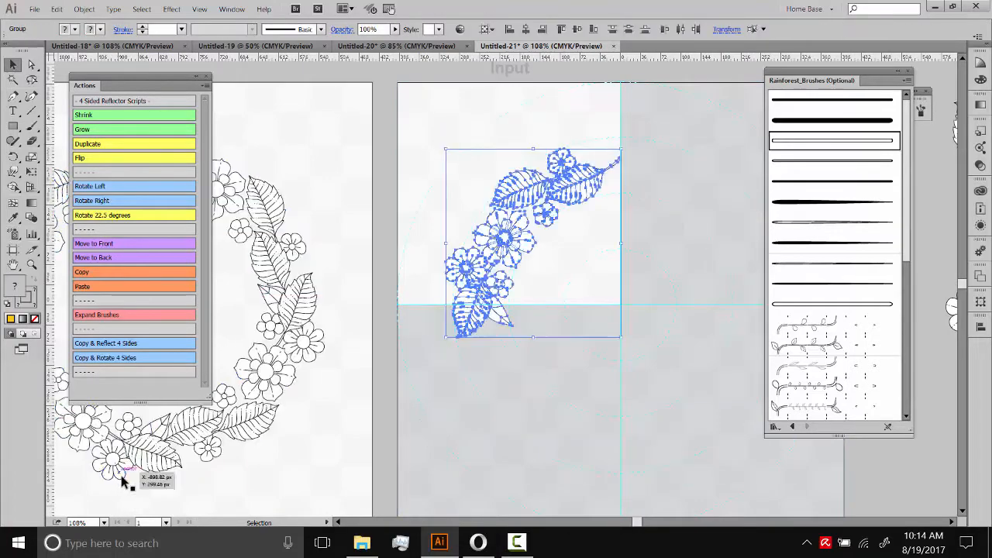
{"action": "left_click_drag", "start_coordinate": [370, 341], "coordinate": [641, 332]}
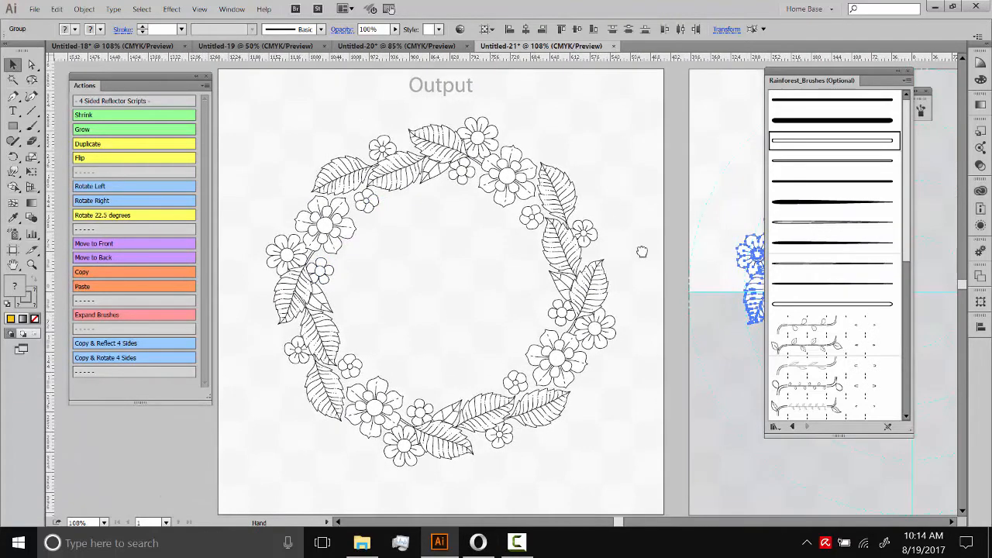
Enlarge the small flower above the narrow leaf with the Grow action and nudge it slightly up and to the right
{"action": "left_click_drag", "start_coordinate": [642, 253], "coordinate": [353, 198]}
{"action": "left_click_drag", "start_coordinate": [628, 318], "coordinate": [636, 321]}
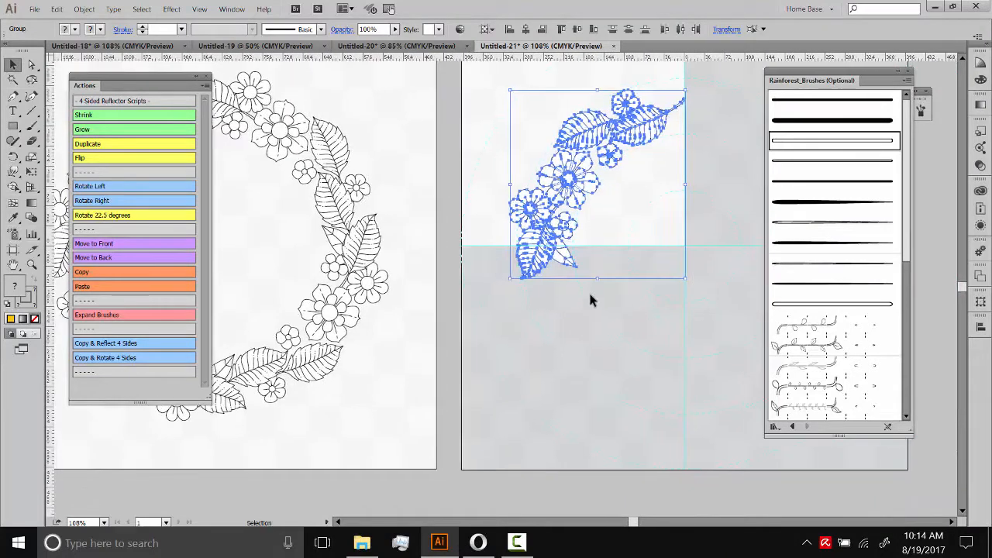
{"action": "left_click", "coordinate": [590, 293]}
{"action": "left_click", "coordinate": [570, 228]}
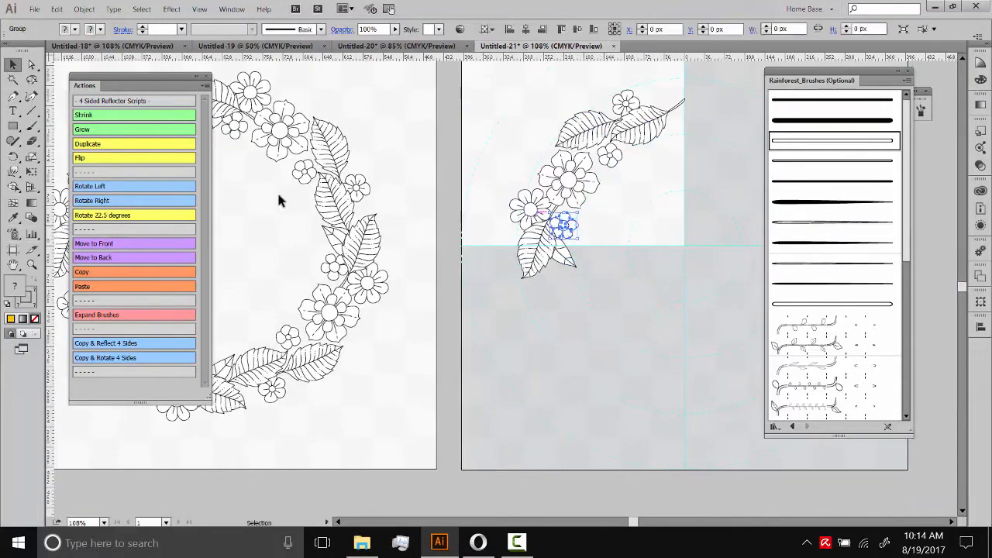
{"action": "left_click", "coordinate": [91, 131]}
{"action": "left_click", "coordinate": [633, 294]}
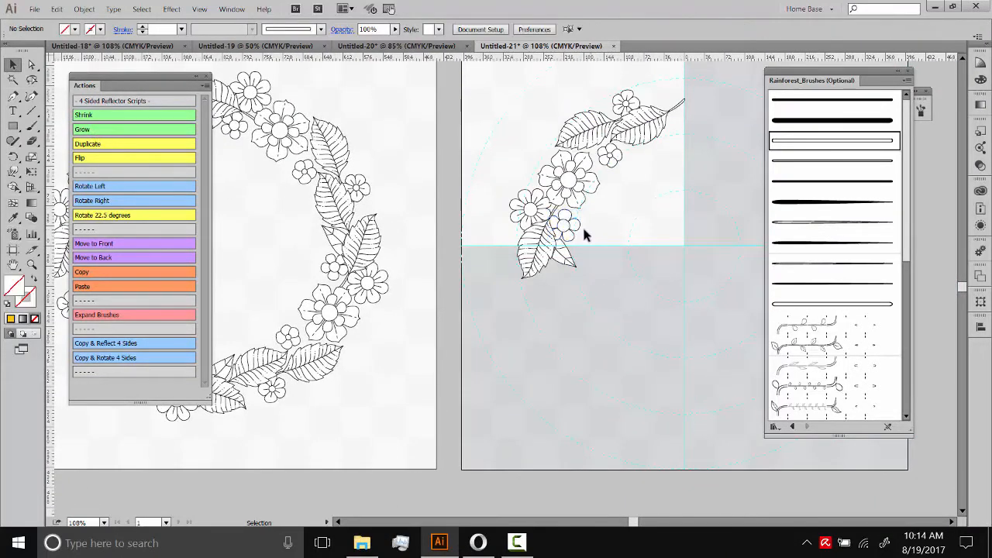
{"action": "left_click", "coordinate": [578, 228]}
{"action": "key", "text": "shift+Right"}
{"action": "key", "text": "shift+Up"}
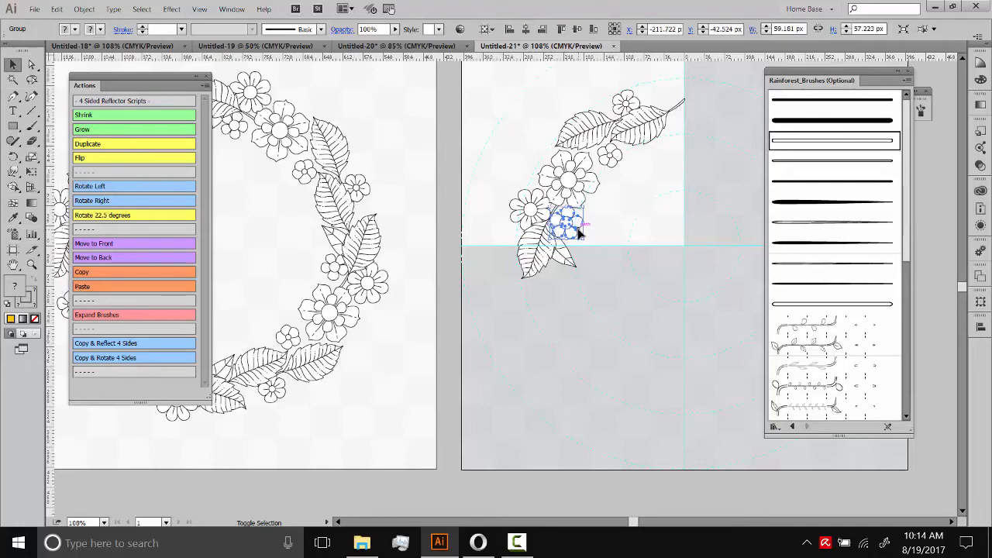
Replace the old output wreath with a new one made from the enlarged-flower arrangement using Copy & Rotate 4 Sides
{"action": "left_click", "coordinate": [560, 378]}
{"action": "left_click_drag", "start_coordinate": [474, 343], "coordinate": [555, 414]}
{"action": "left_click", "coordinate": [434, 254]}
{"action": "key", "text": "Delete"}
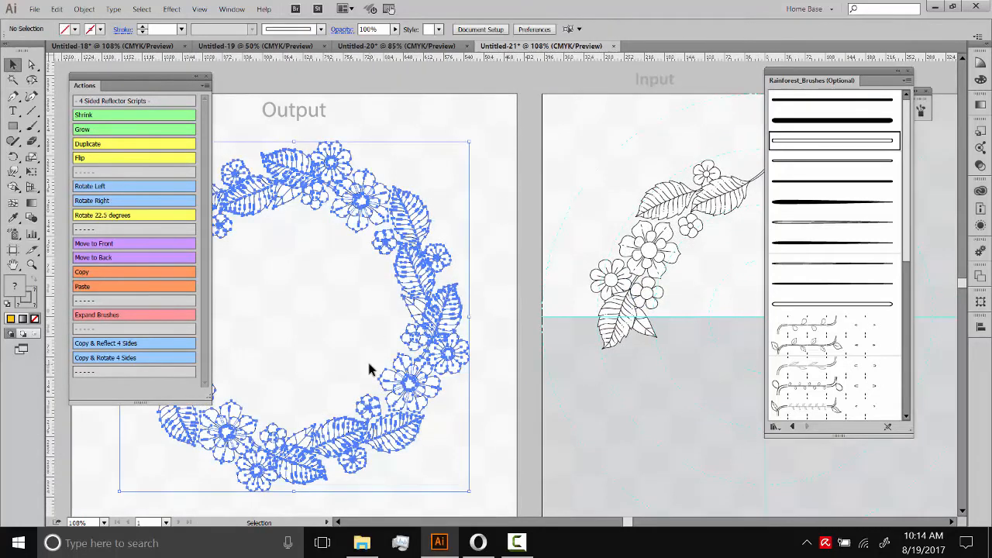
{"action": "left_click_drag", "start_coordinate": [540, 311], "coordinate": [453, 316]}
{"action": "left_click_drag", "start_coordinate": [707, 135], "coordinate": [466, 369]}
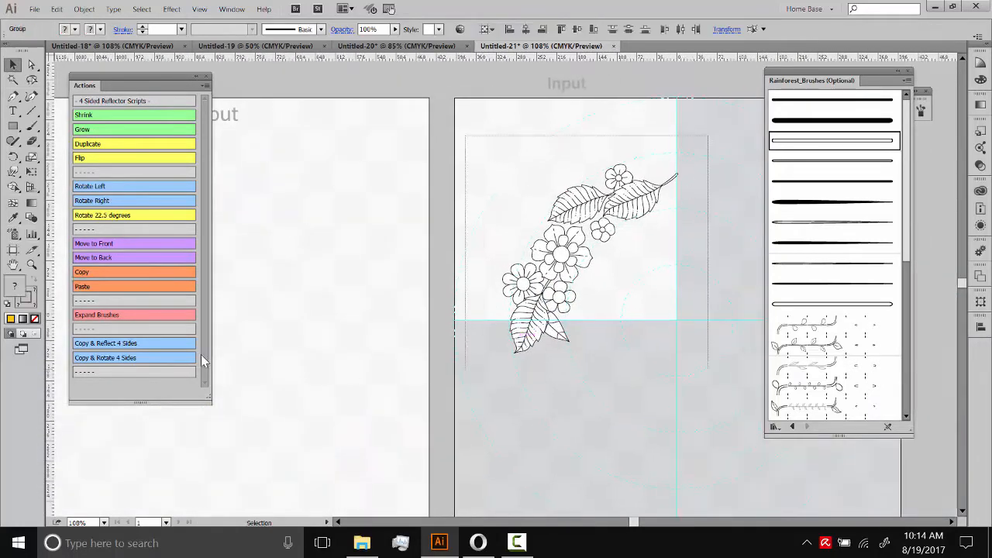
{"action": "left_click", "coordinate": [102, 358]}
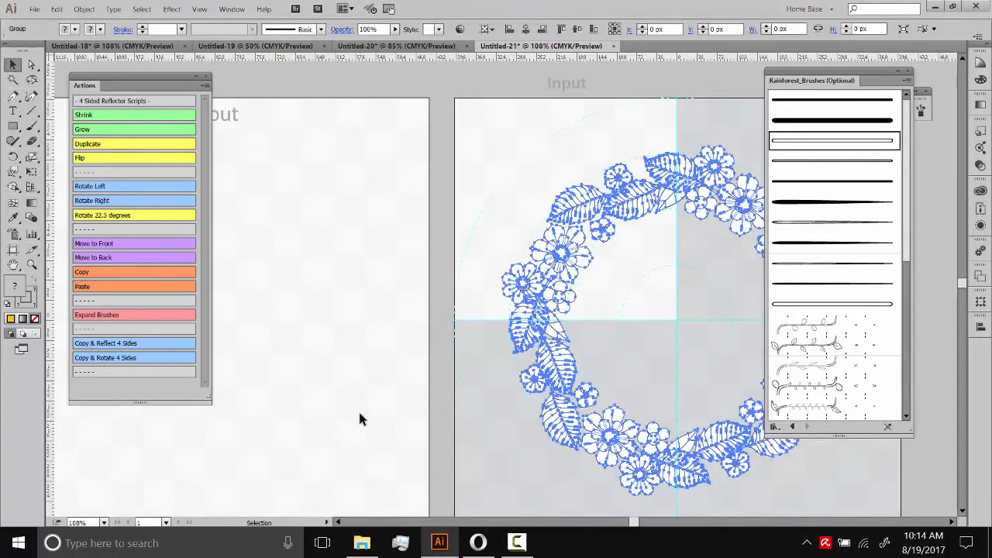
{"action": "left_click_drag", "start_coordinate": [331, 320], "coordinate": [520, 301]}
{"action": "left_click_drag", "start_coordinate": [498, 375], "coordinate": [586, 357]}
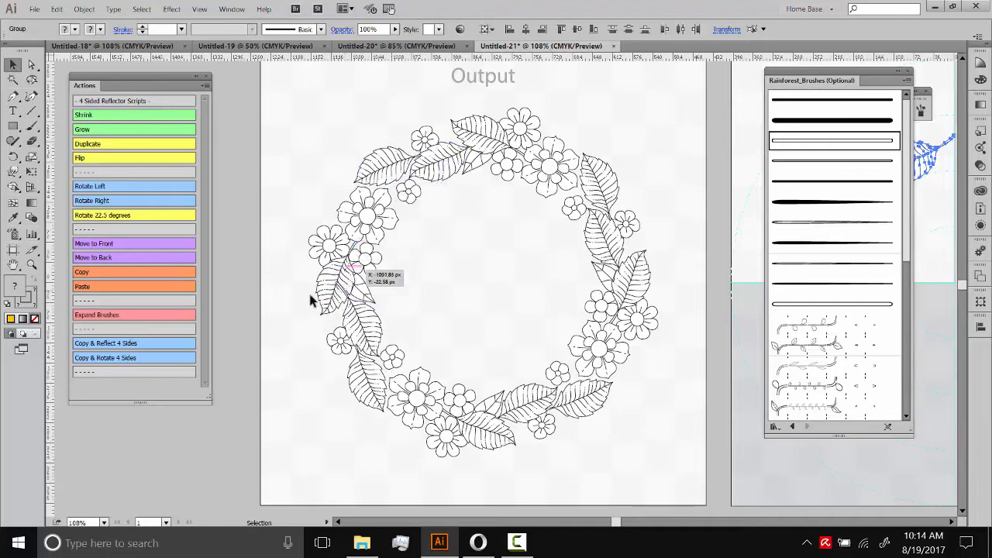
Isolate the wreath group on the Output artboard and select an individual leaf and a large flower inside it
{"action": "left_click", "coordinate": [438, 159]}
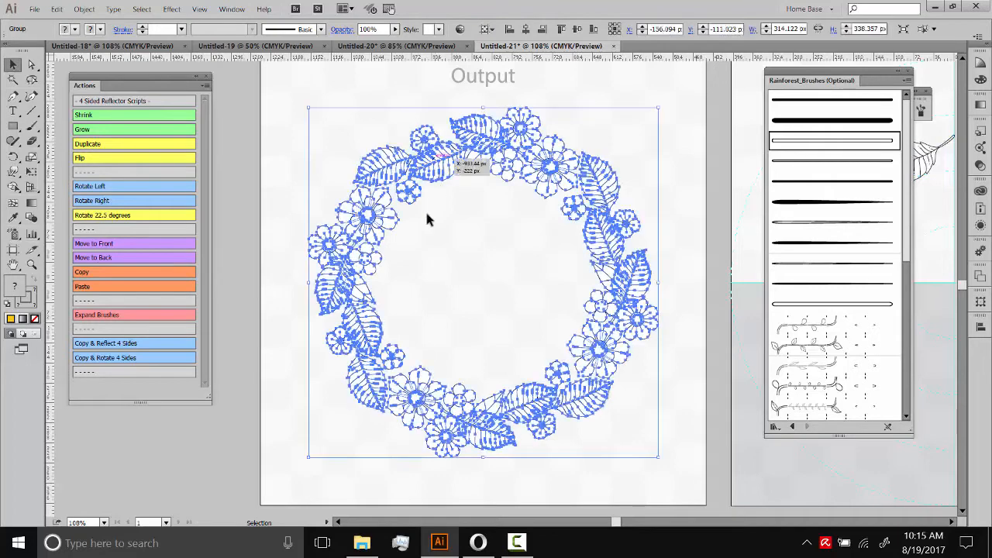
{"action": "double_click", "coordinate": [439, 160]}
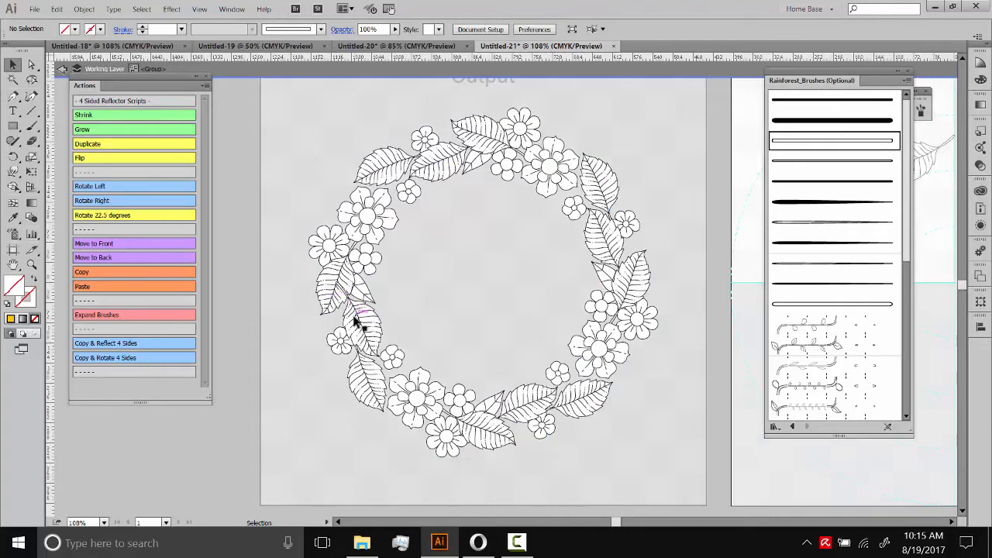
{"action": "left_click", "coordinate": [333, 302]}
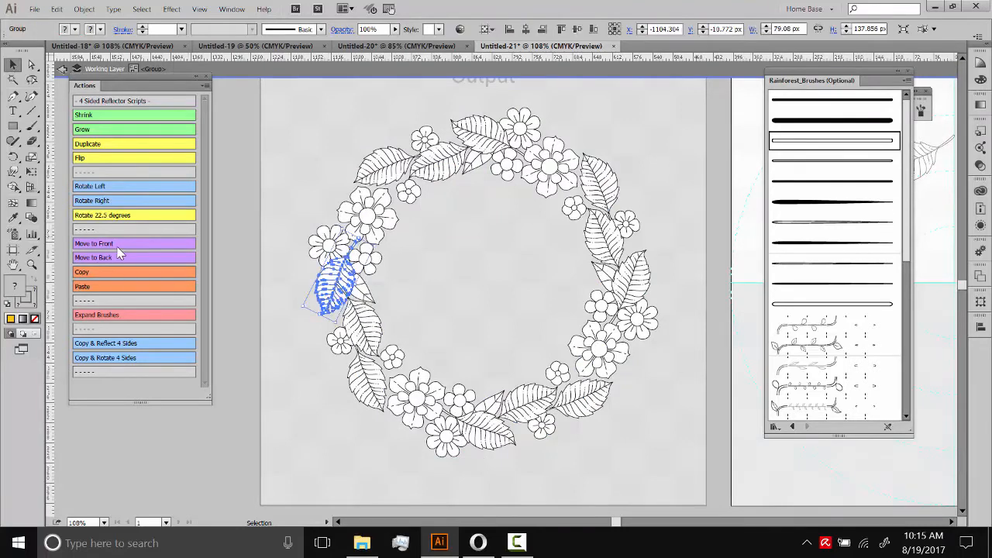
{"action": "left_click", "coordinate": [380, 276]}
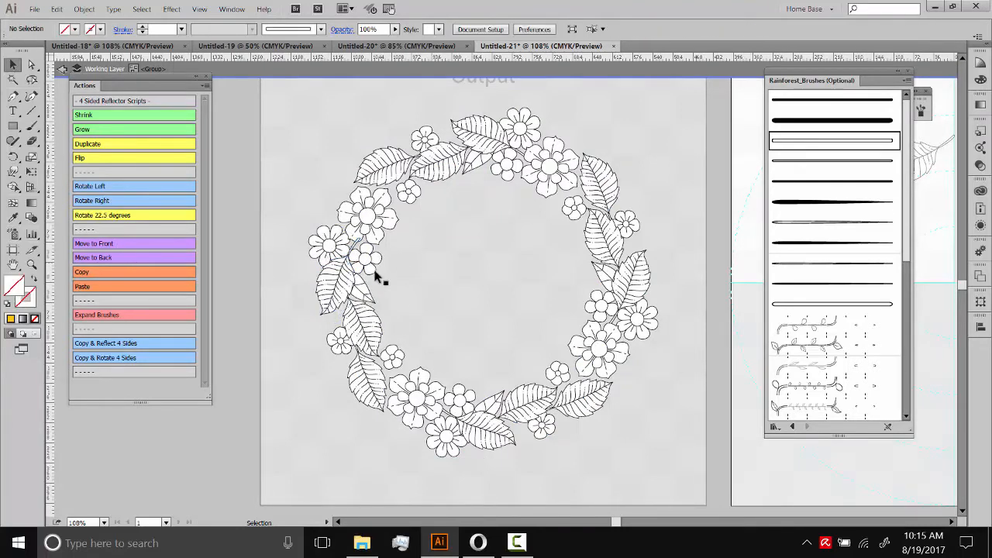
{"action": "left_click", "coordinate": [370, 219]}
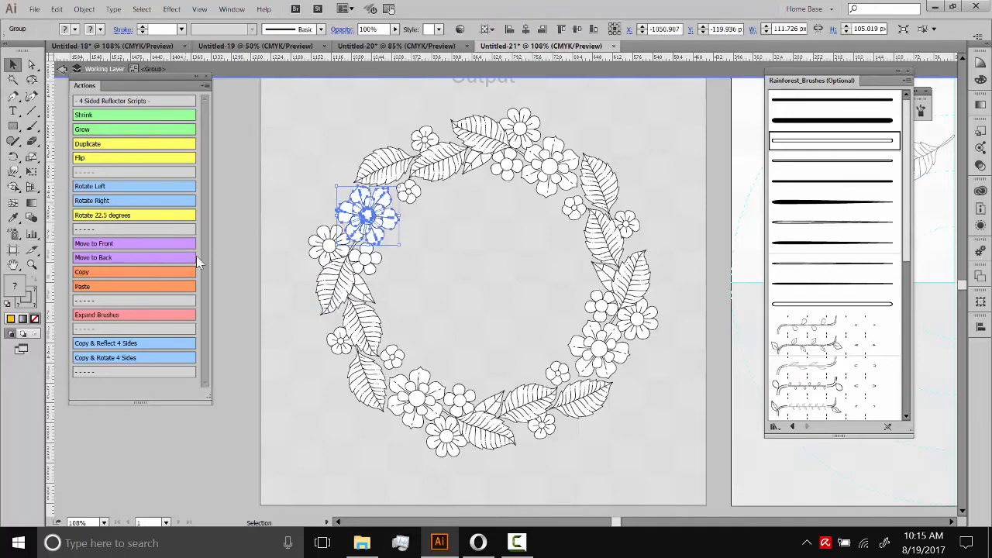
{"action": "left_click", "coordinate": [475, 209]}
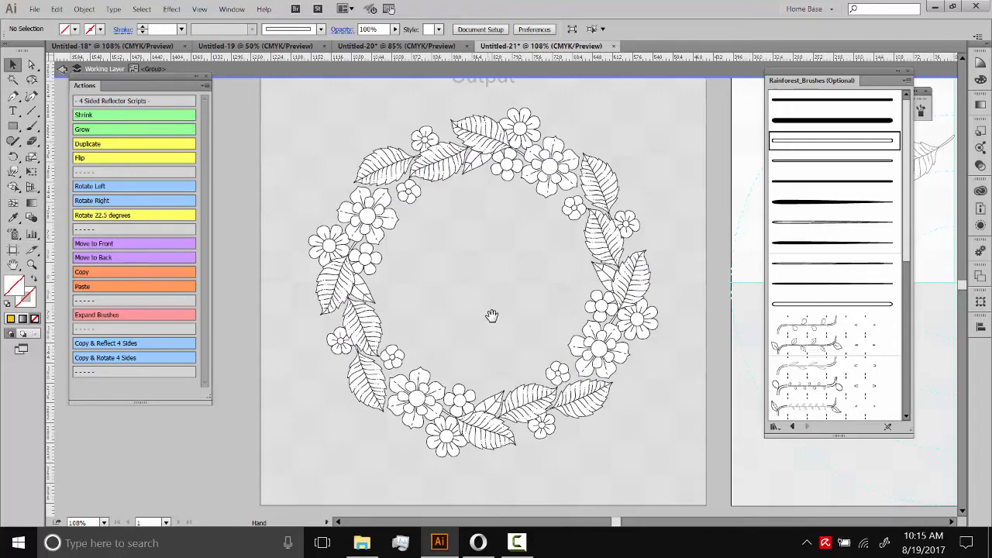
{"action": "left_click_drag", "start_coordinate": [502, 313], "coordinate": [511, 295]}
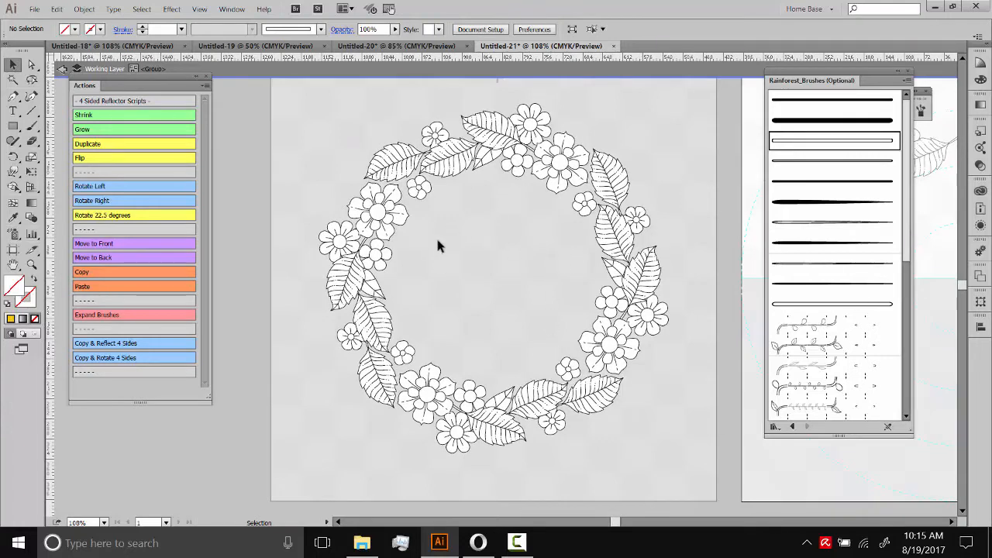
Enlarge the upper-left and lower-right large flowers of the wreath with the Grow action
{"action": "left_click", "coordinate": [379, 221]}
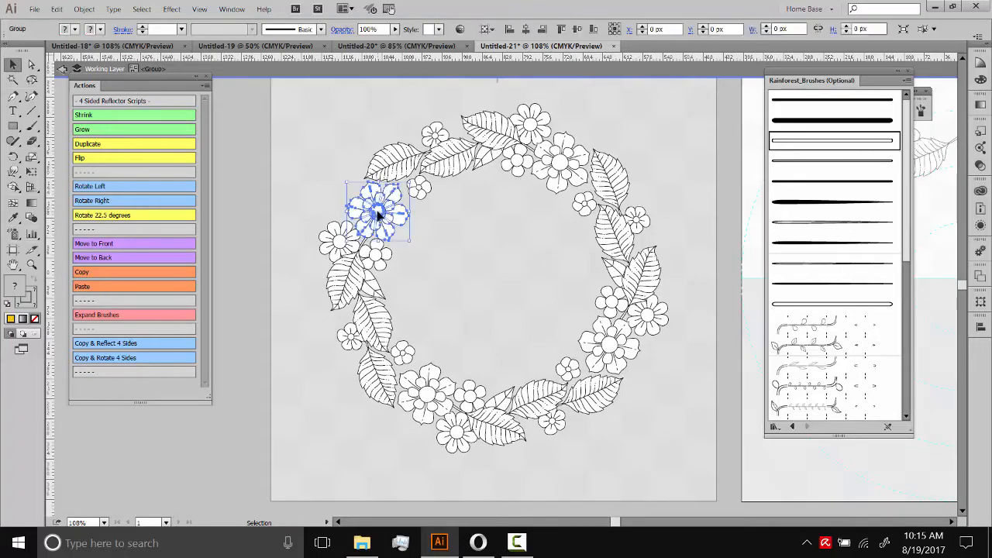
{"action": "left_click_drag", "start_coordinate": [345, 215], "coordinate": [574, 348]}
{"action": "left_click", "coordinate": [93, 130]}
{"action": "left_click", "coordinate": [480, 232]}
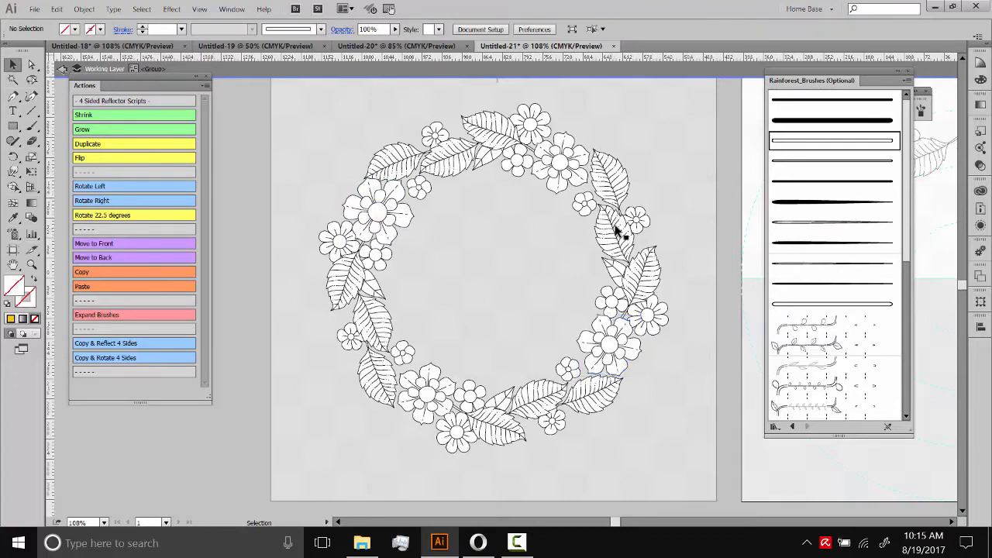
Nudge the small inner flower and neighbouring leaf on the wreath's right side, and shift the bottom leaf slightly outward
{"action": "left_click_drag", "start_coordinate": [586, 202], "coordinate": [597, 204]}
{"action": "left_click", "coordinate": [605, 231]}
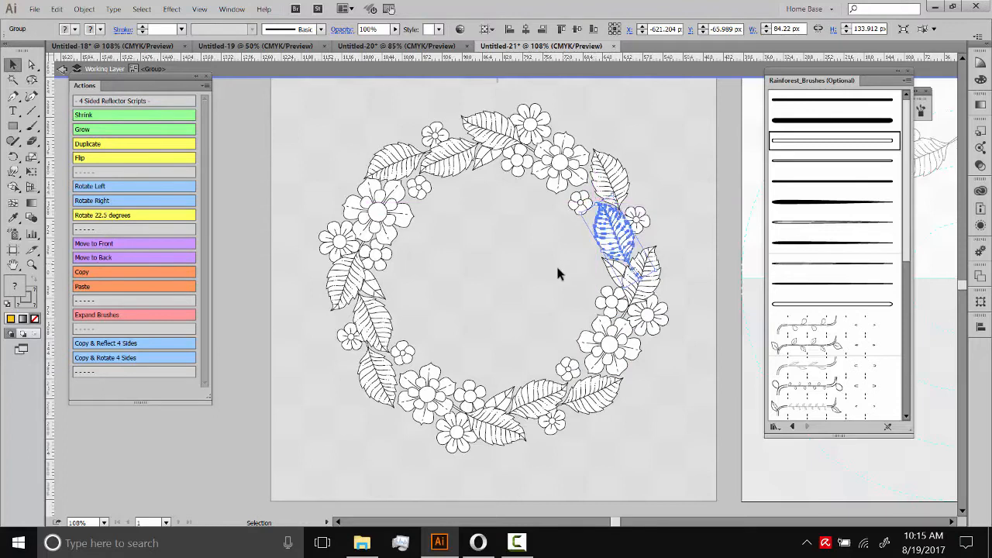
{"action": "left_click", "coordinate": [544, 278]}
{"action": "left_click", "coordinate": [507, 440]}
{"action": "left_click_drag", "start_coordinate": [525, 441], "coordinate": [565, 457]}
{"action": "left_click", "coordinate": [565, 457]}
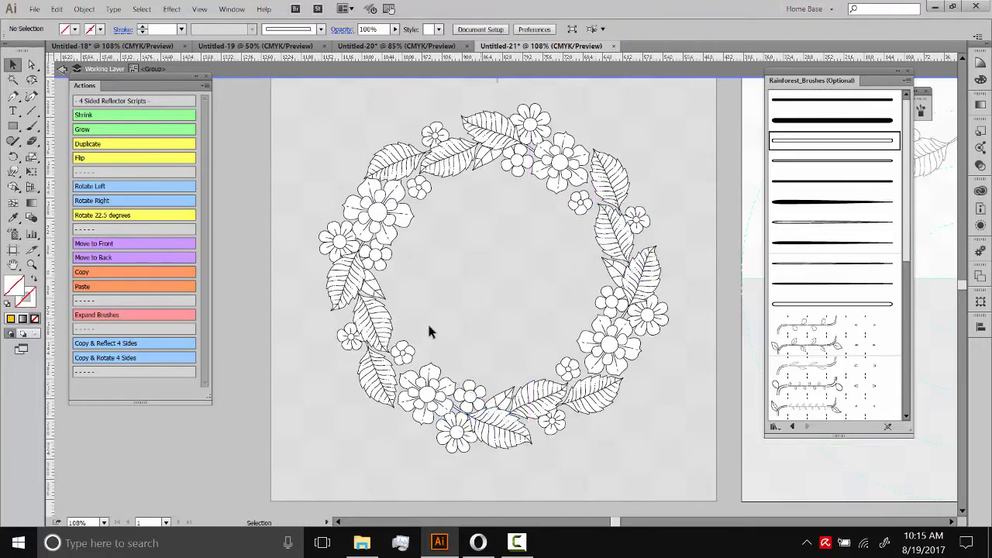
Adjust the angle and position of the two outer leaves on the wreath's left side and exit group isolation
{"action": "left_click", "coordinate": [380, 375]}
{"action": "left_click_drag", "start_coordinate": [389, 417], "coordinate": [389, 415]}
{"action": "left_click", "coordinate": [389, 416]}
{"action": "left_click_drag", "start_coordinate": [382, 389], "coordinate": [378, 389]}
{"action": "left_click", "coordinate": [404, 287]}
{"action": "left_click", "coordinate": [345, 284]}
{"action": "left_click_drag", "start_coordinate": [368, 231], "coordinate": [369, 234]}
{"action": "left_click_drag", "start_coordinate": [346, 282], "coordinate": [346, 285]}
{"action": "left_click", "coordinate": [517, 542]}
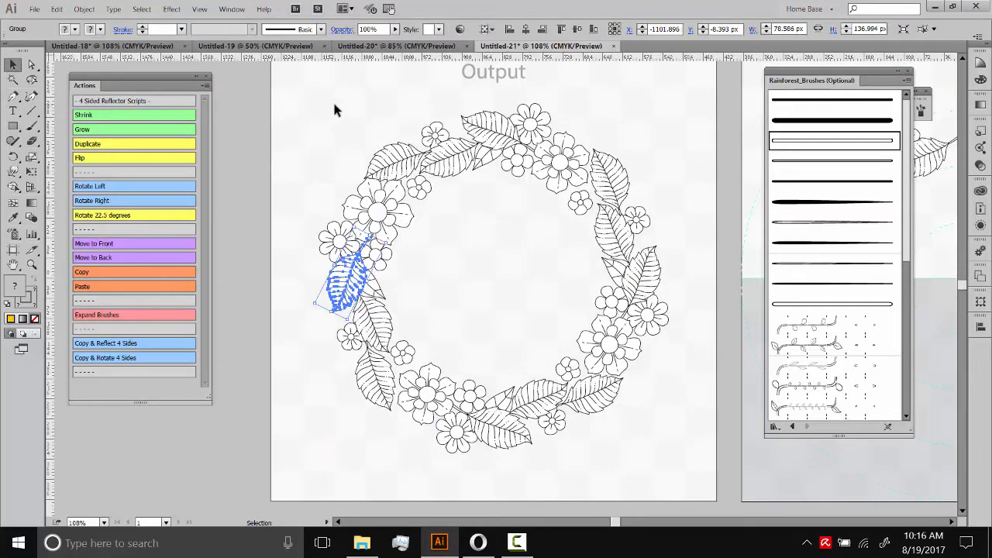
Copy the whole finished wreath, create a new blank document and paste the wreath into it
{"action": "left_click", "coordinate": [349, 124]}
{"action": "left_click_drag", "start_coordinate": [335, 108], "coordinate": [446, 238]}
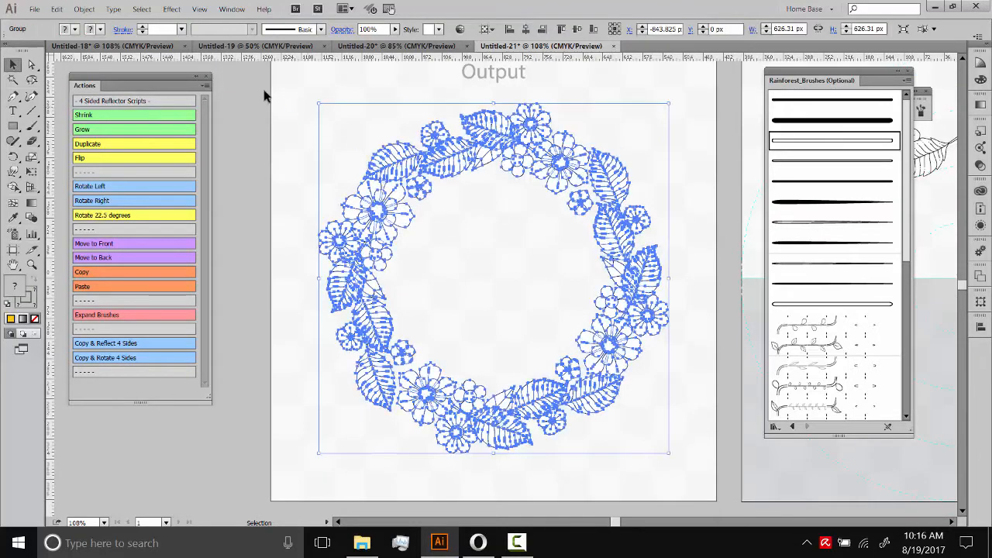
{"action": "left_click", "coordinate": [56, 10]}
{"action": "left_click", "coordinate": [78, 77]}
{"action": "left_click", "coordinate": [34, 9]}
{"action": "left_click", "coordinate": [35, 24]}
{"action": "left_click", "coordinate": [632, 396]}
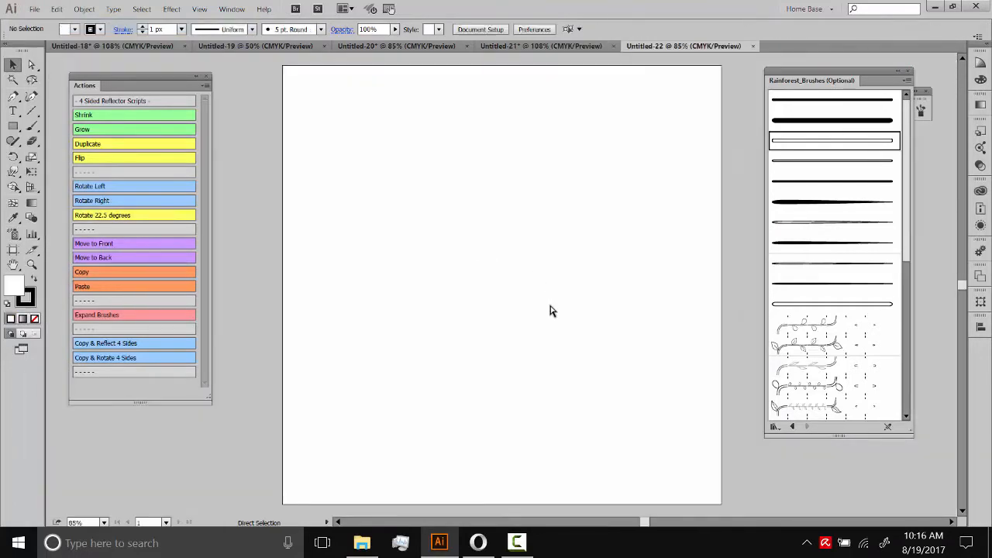
{"action": "key", "text": "ctrl+v"}
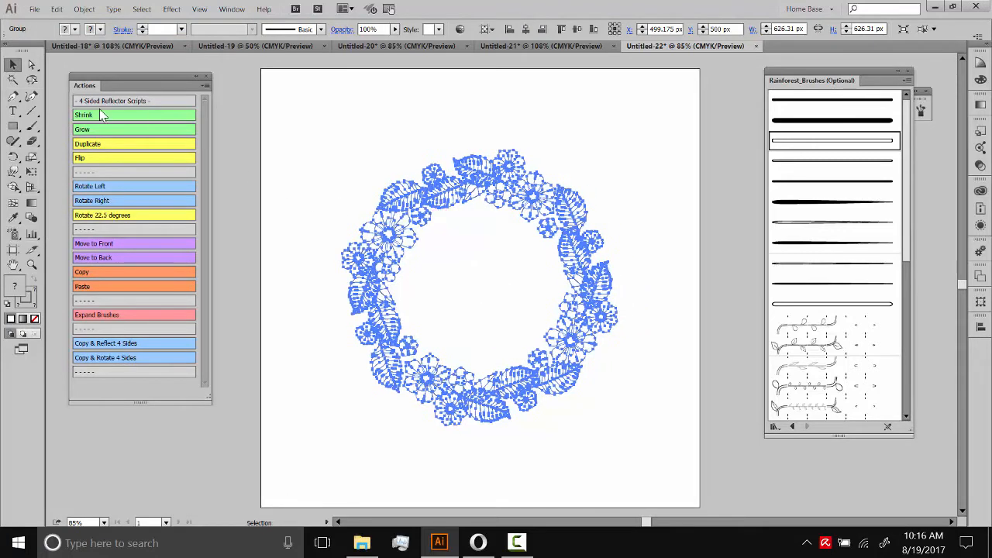
Enlarge the pasted wreath with the Grow action and deselect it
{"action": "left_click", "coordinate": [93, 132]}
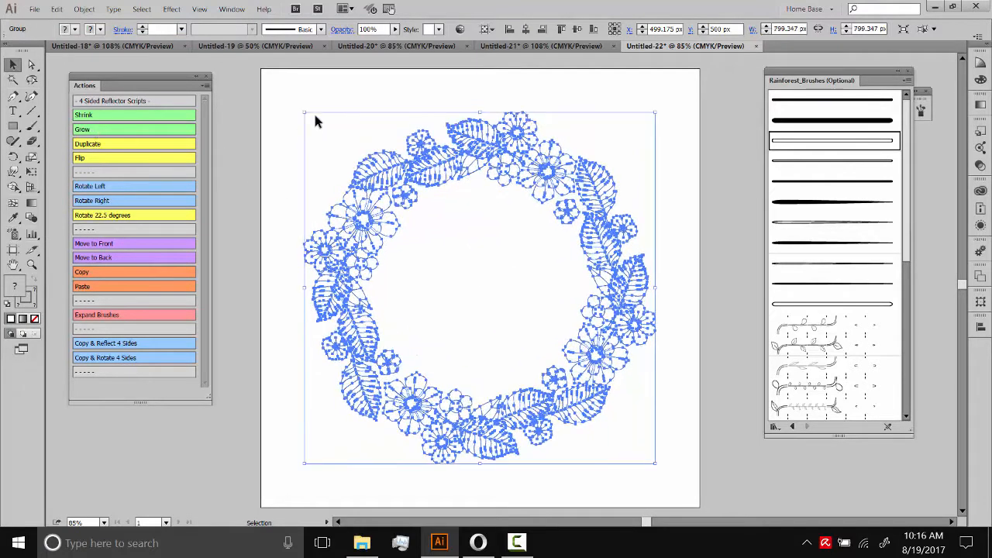
{"action": "left_click", "coordinate": [423, 286]}
{"action": "left_click_drag", "start_coordinate": [518, 294], "coordinate": [504, 271]}
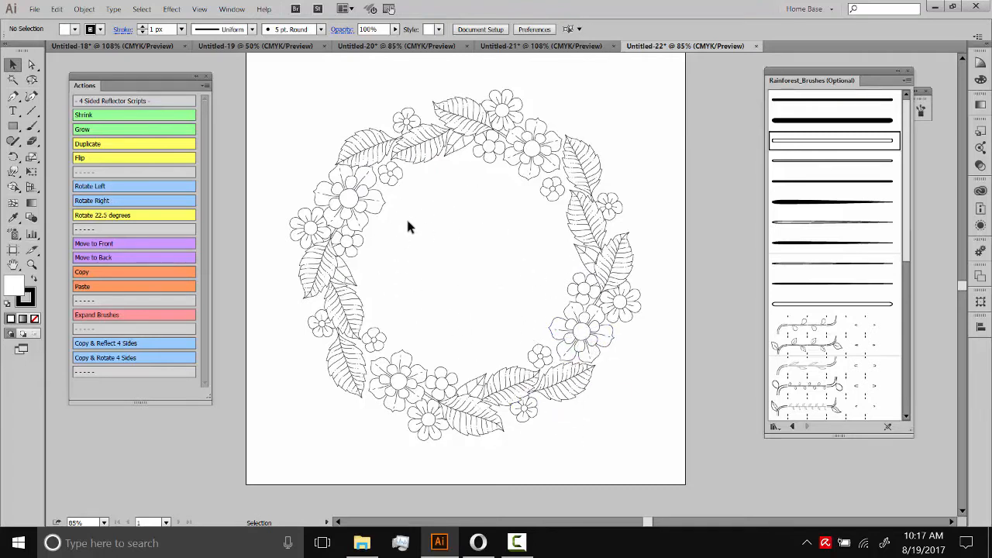
{"action": "left_click_drag", "start_coordinate": [450, 216], "coordinate": [471, 231]}
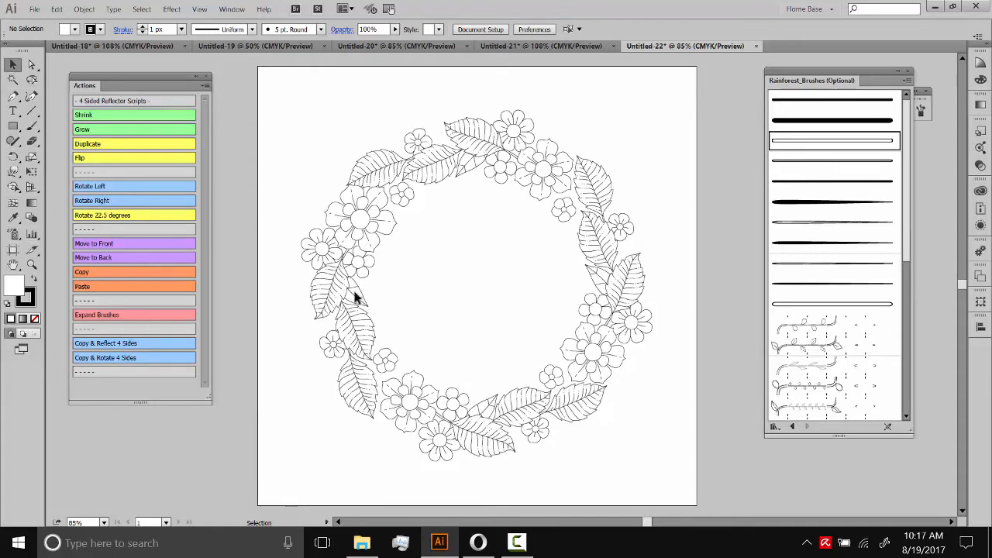
Open the recent file Toucan_illustration.ai and zoom in on the toucan artboard to 100%
{"action": "left_click", "coordinate": [35, 9]}
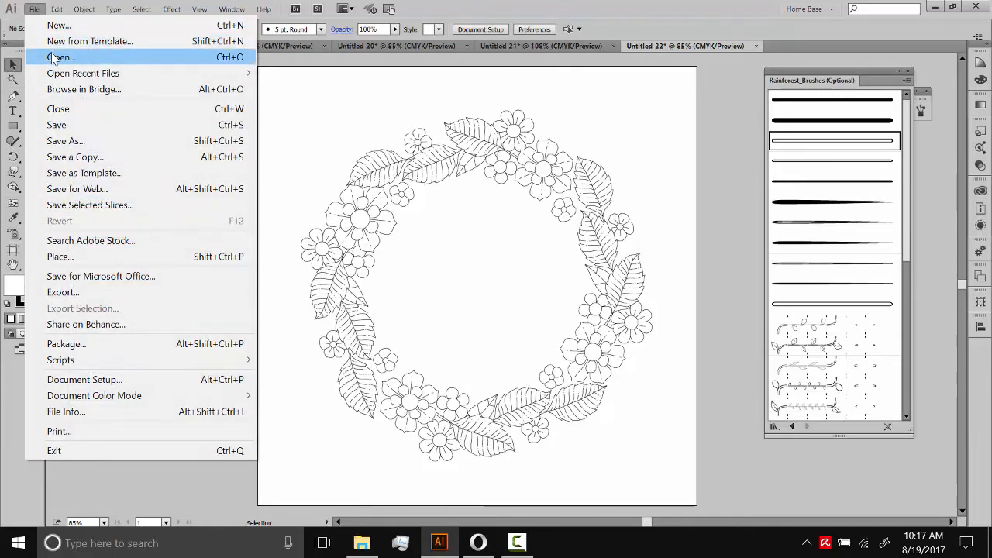
{"action": "mouse_move", "coordinate": [111, 73]}
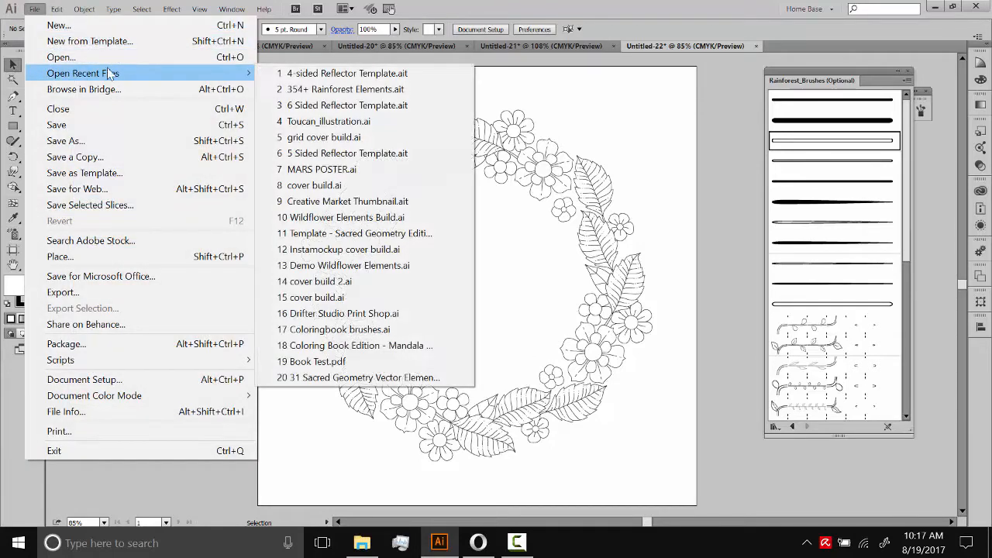
{"action": "left_click", "coordinate": [327, 123]}
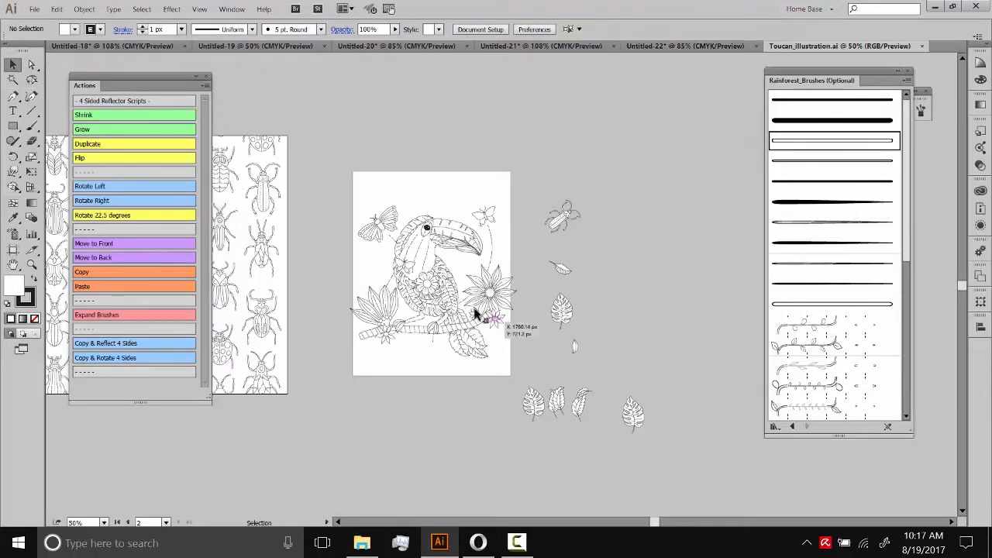
{"action": "left_click", "coordinate": [32, 265]}
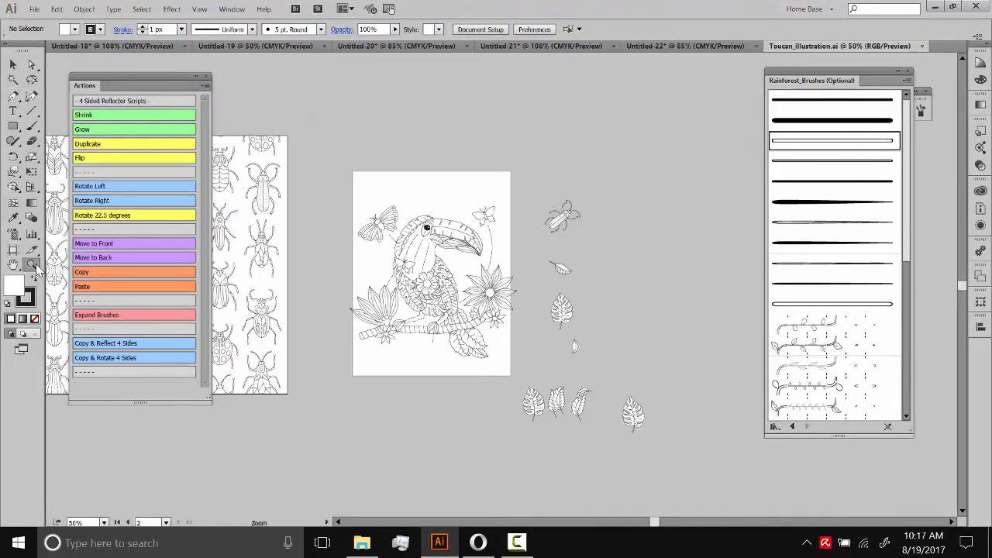
{"action": "left_click", "coordinate": [458, 306]}
{"action": "left_click", "coordinate": [510, 284]}
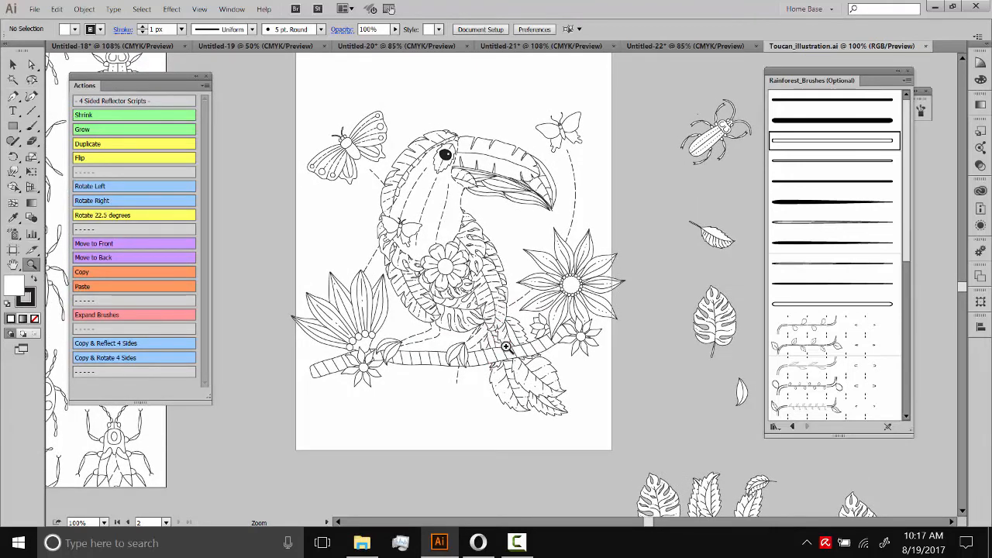
Toggle the visibility of Layer 1 and Layer 2 to compare the toucan line art with its reference photo
{"action": "left_click", "coordinate": [908, 68]}
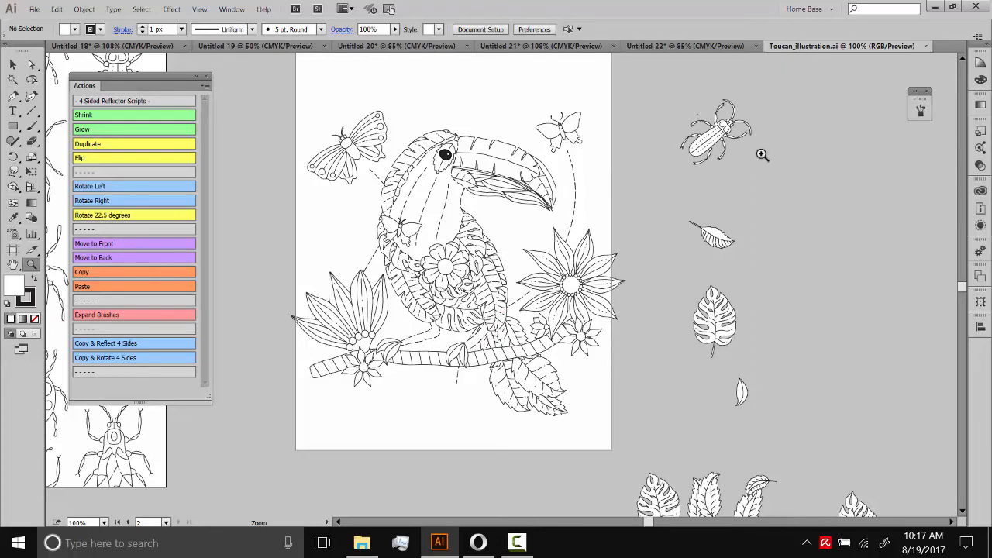
{"action": "left_click", "coordinate": [232, 9]}
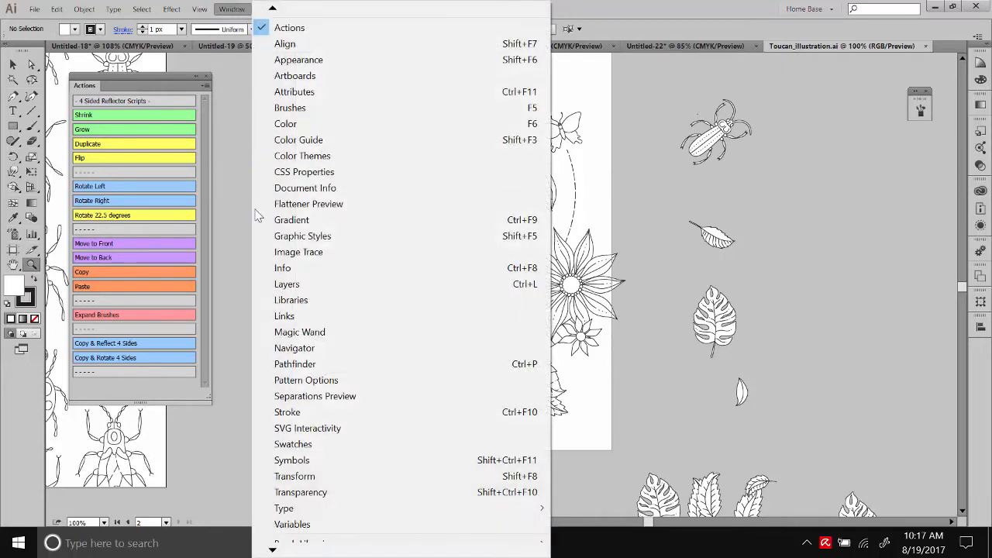
{"action": "left_click", "coordinate": [279, 284]}
{"action": "left_click", "coordinate": [805, 98]}
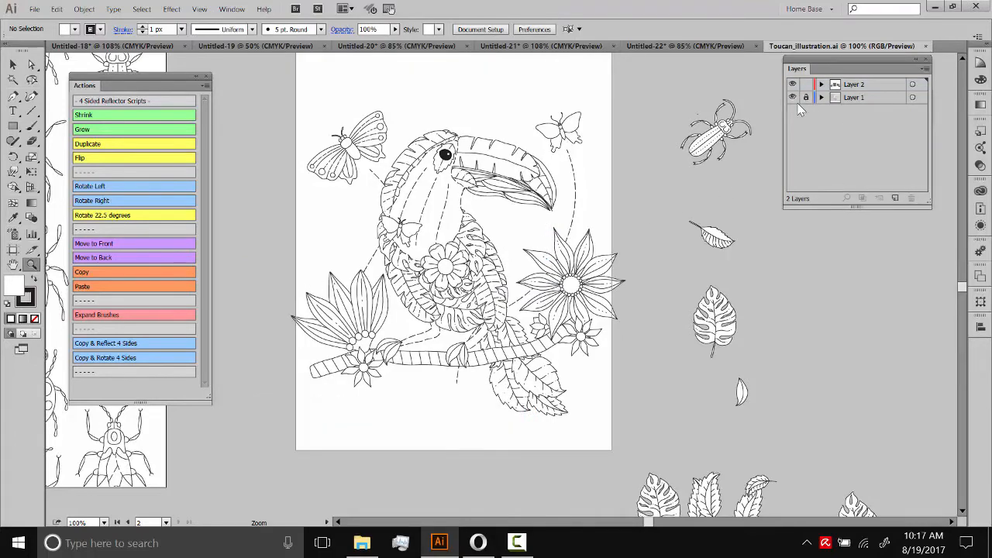
{"action": "left_click", "coordinate": [792, 99]}
{"action": "left_click", "coordinate": [792, 85]}
{"action": "left_click", "coordinate": [792, 97]}
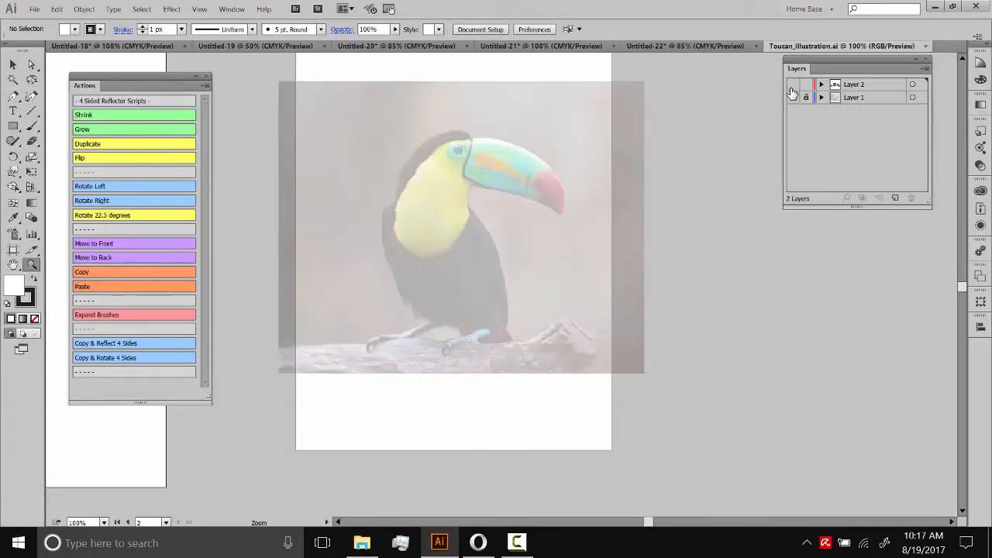
{"action": "left_click", "coordinate": [792, 85]}
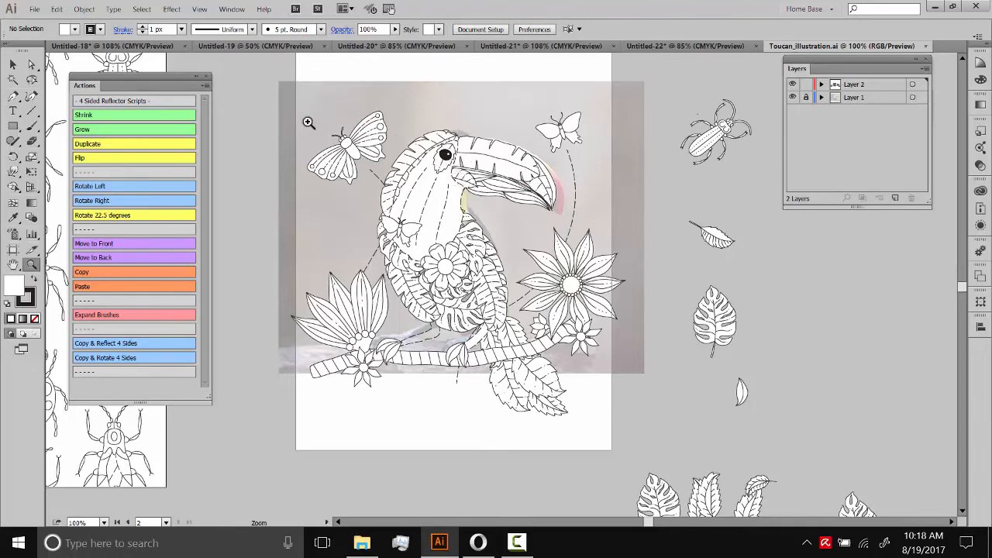
{"action": "left_click", "coordinate": [792, 98]}
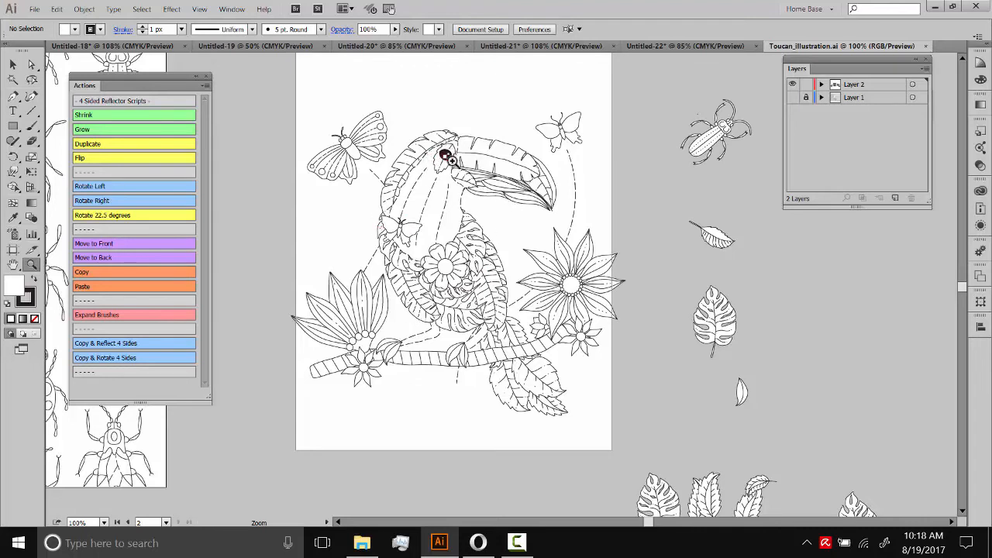
Examine the repeating beetle pattern on the artboard beside the toucan illustration
{"action": "left_click", "coordinate": [15, 65]}
{"action": "left_click_drag", "start_coordinate": [295, 231], "coordinate": [504, 259]}
{"action": "left_click_drag", "start_coordinate": [293, 263], "coordinate": [476, 241]}
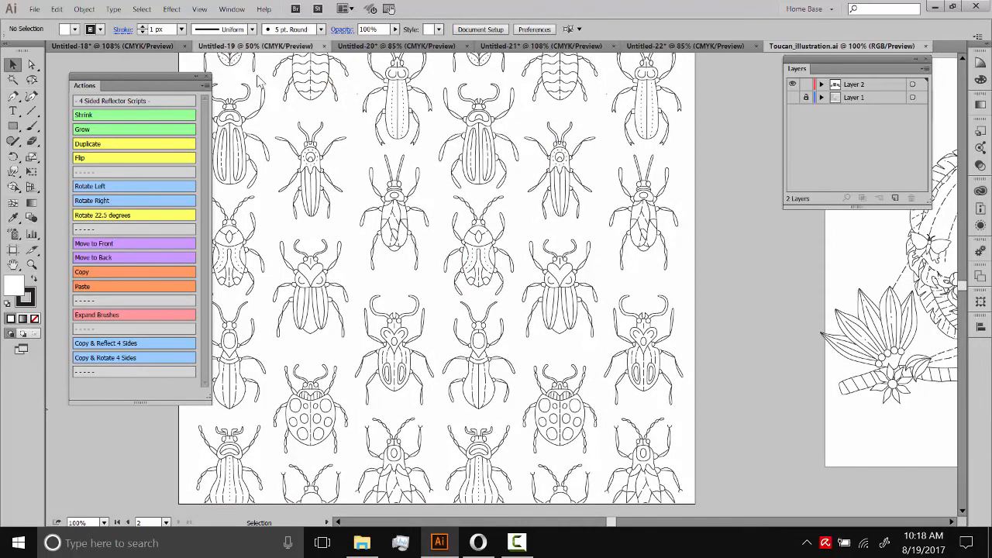
Switch to Untitled-19 and examine the 30 Beetles collection
{"action": "left_click", "coordinate": [256, 46]}
{"action": "left_click_drag", "start_coordinate": [498, 176], "coordinate": [442, 225]}
{"action": "left_click_drag", "start_coordinate": [578, 238], "coordinate": [463, 230]}
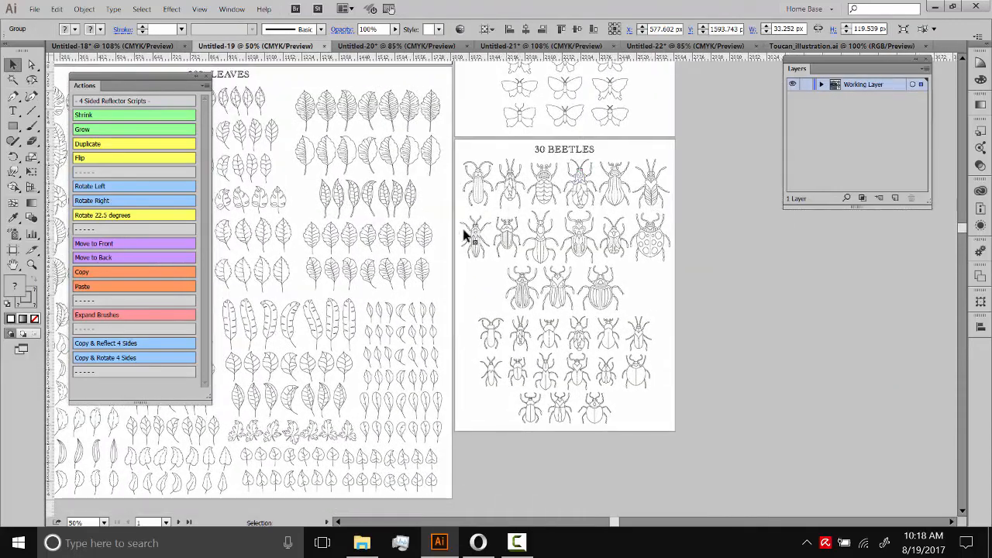
Examine the leaf, butterfly and flower collections around the 30 Beetles artboard
{"action": "left_click_drag", "start_coordinate": [570, 289], "coordinate": [590, 379]}
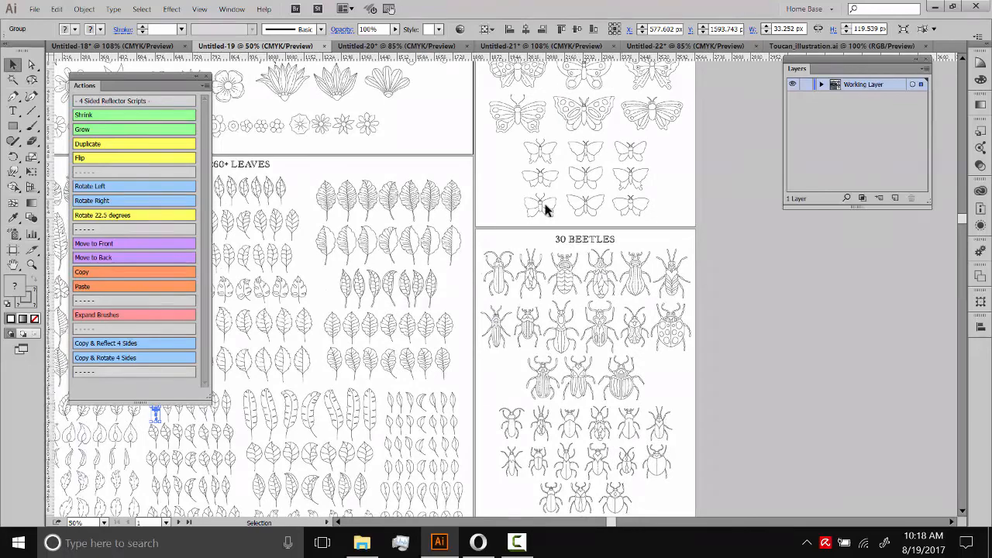
{"action": "left_click_drag", "start_coordinate": [395, 280], "coordinate": [459, 246]}
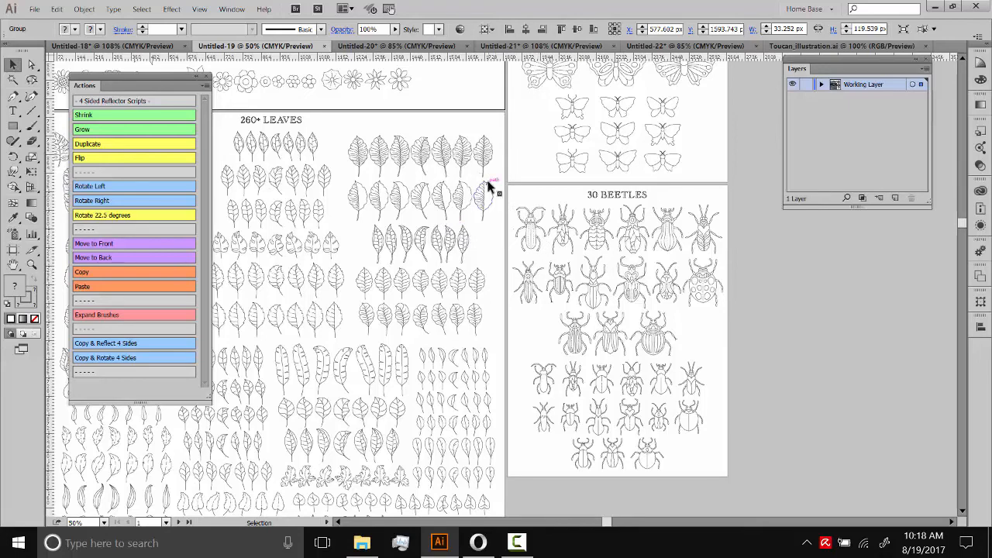
{"action": "left_click_drag", "start_coordinate": [300, 105], "coordinate": [399, 208]}
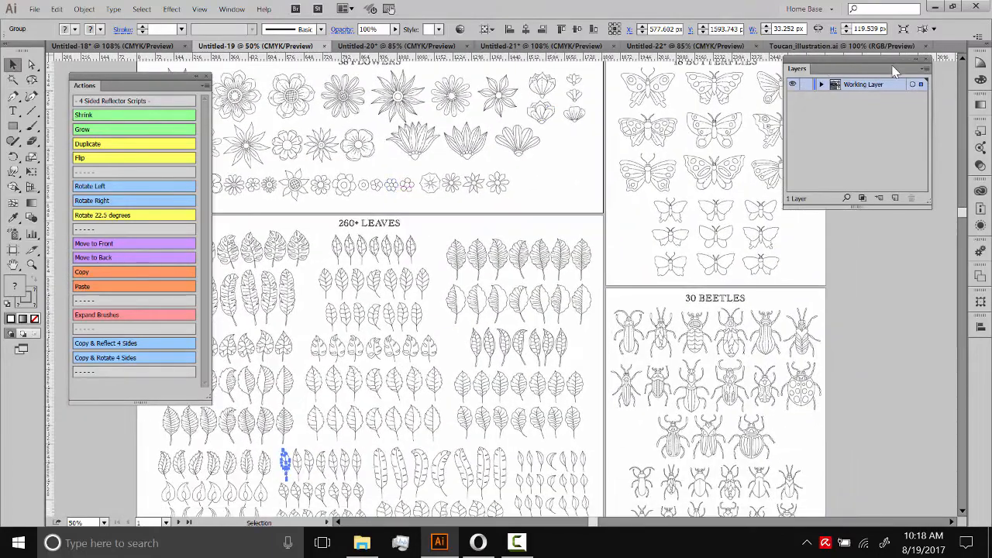
Return to Toucan_illustration.ai and examine the beetle pattern together with the neighbouring toucan illustration
{"action": "left_click", "coordinate": [787, 48]}
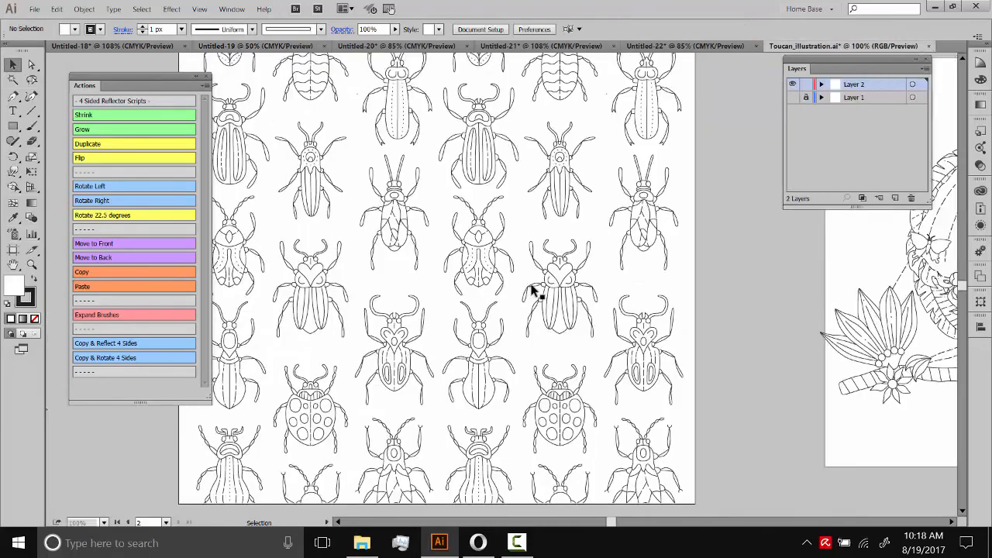
{"action": "left_click_drag", "start_coordinate": [769, 265], "coordinate": [678, 260]}
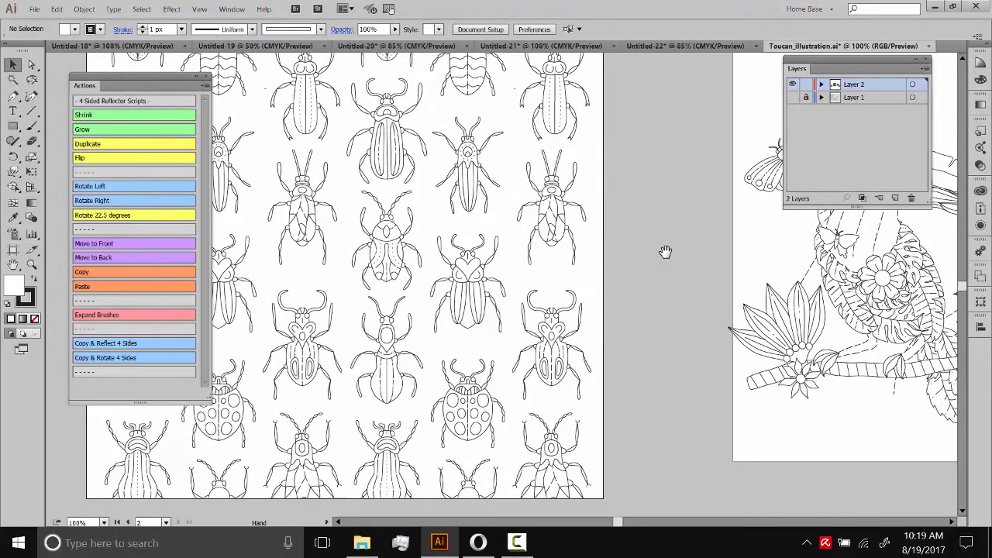
{"action": "left_click_drag", "start_coordinate": [690, 213], "coordinate": [502, 214]}
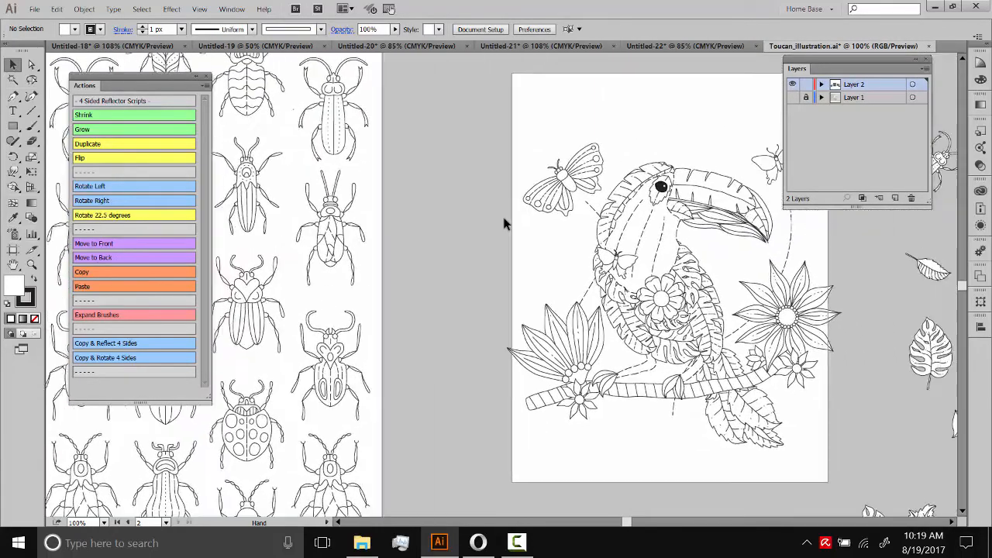